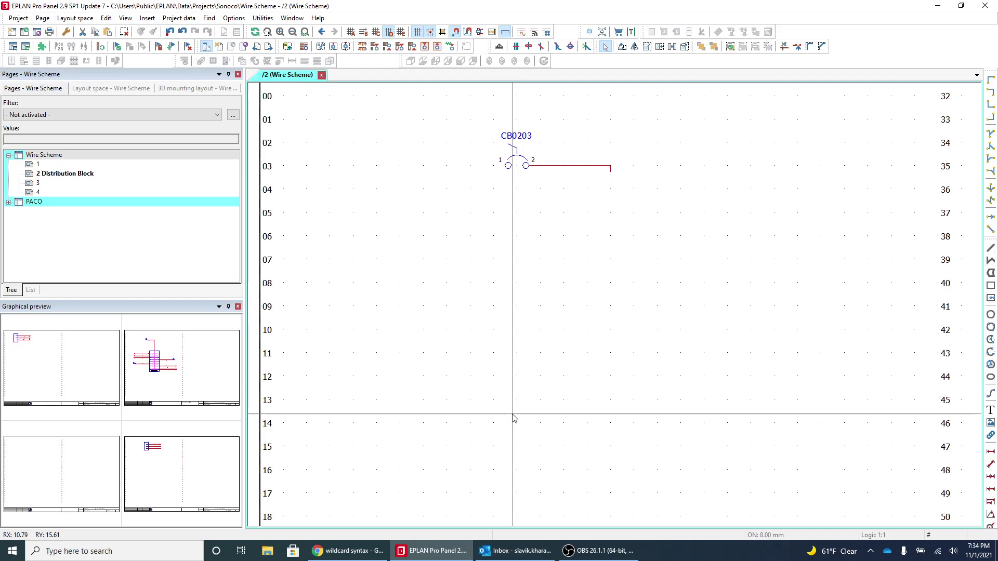
Insert the Phoenix Contact distribution block PXC.3273110 at row 08, wired to terminal 2 of CB0203, using the Number insertion mode.
click(141, 19)
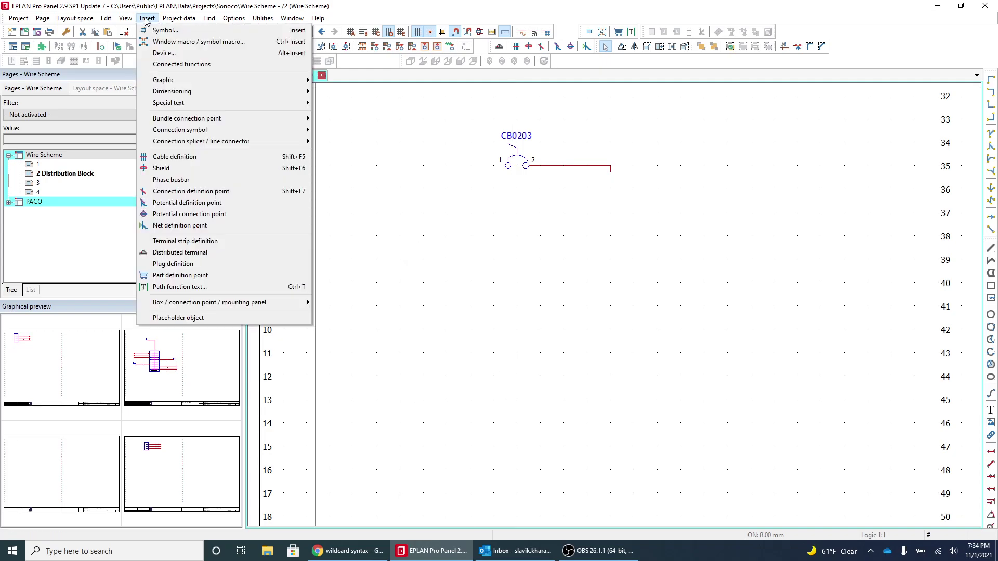
click(165, 53)
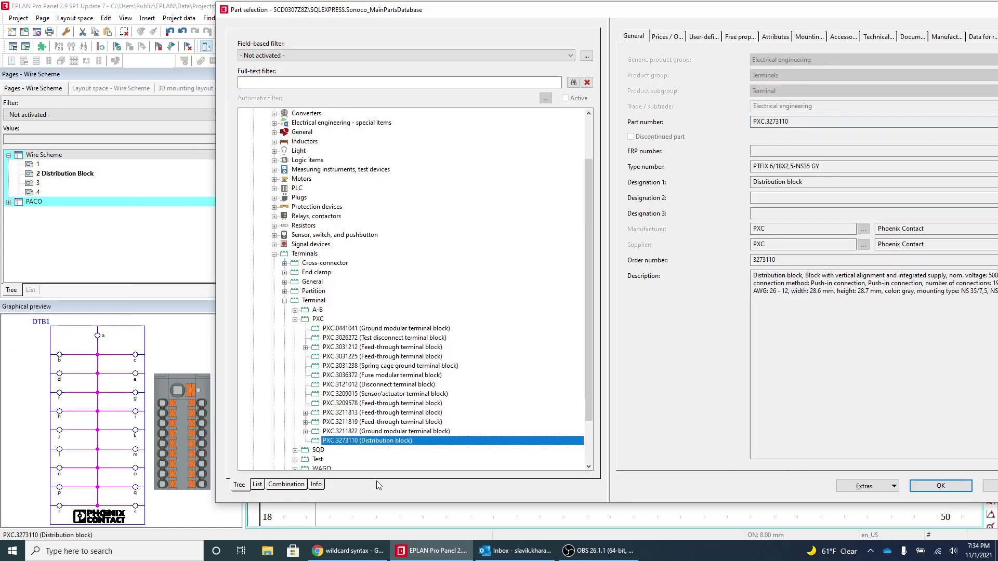
click(941, 484)
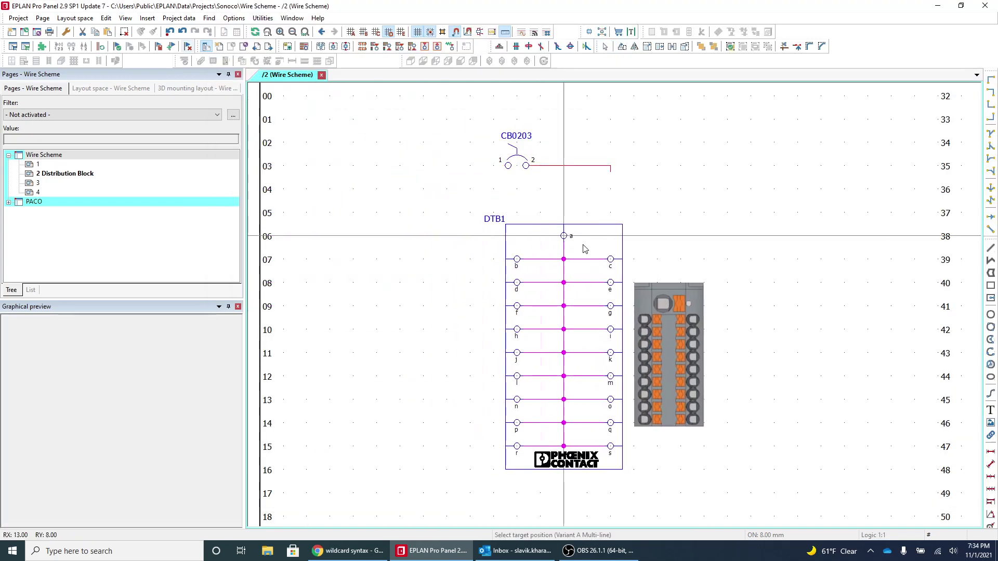
click(626, 275)
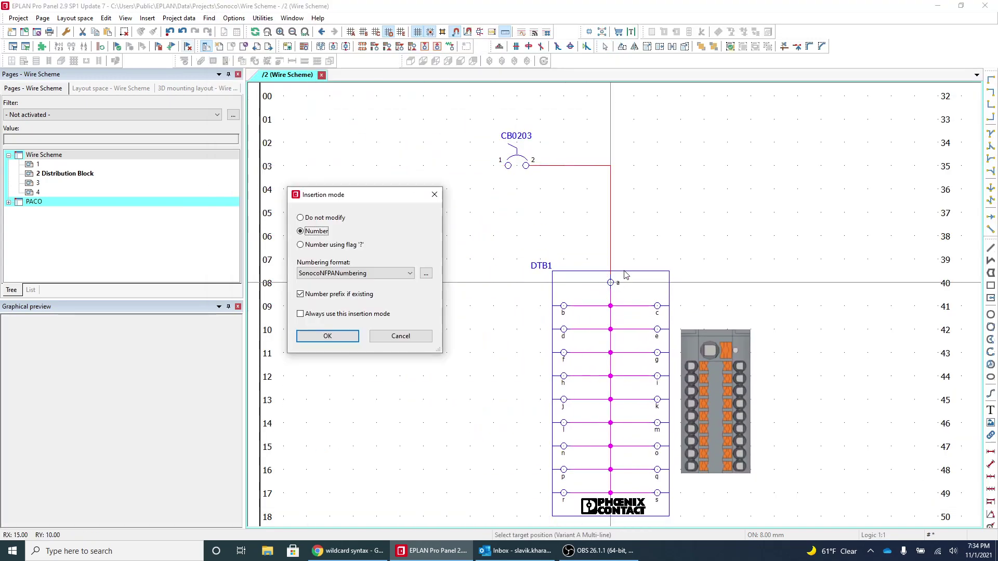
click(344, 339)
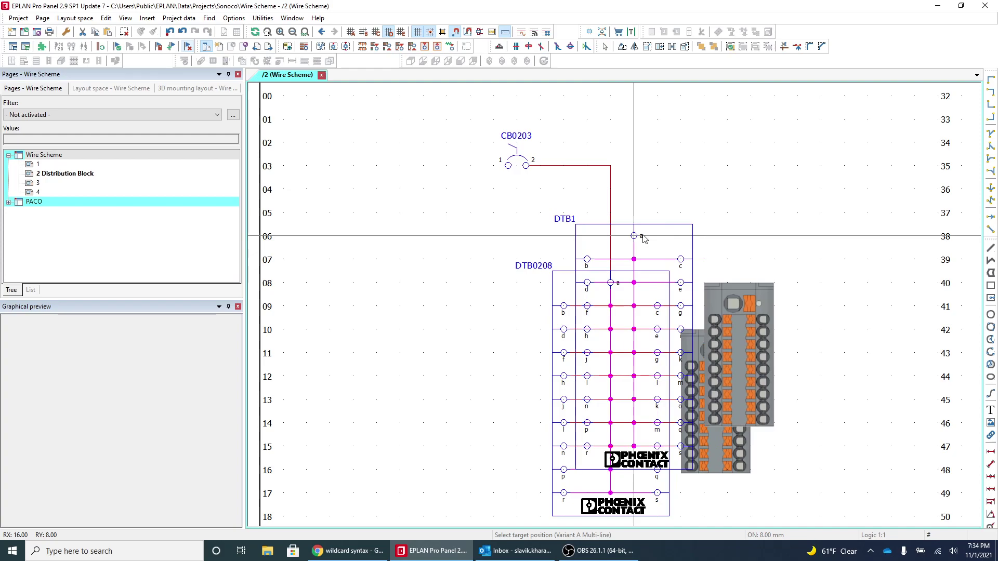
key(Escape)
scroll(676, 239, down, 3)
scroll(680, 271, up, 2)
key(Escape)
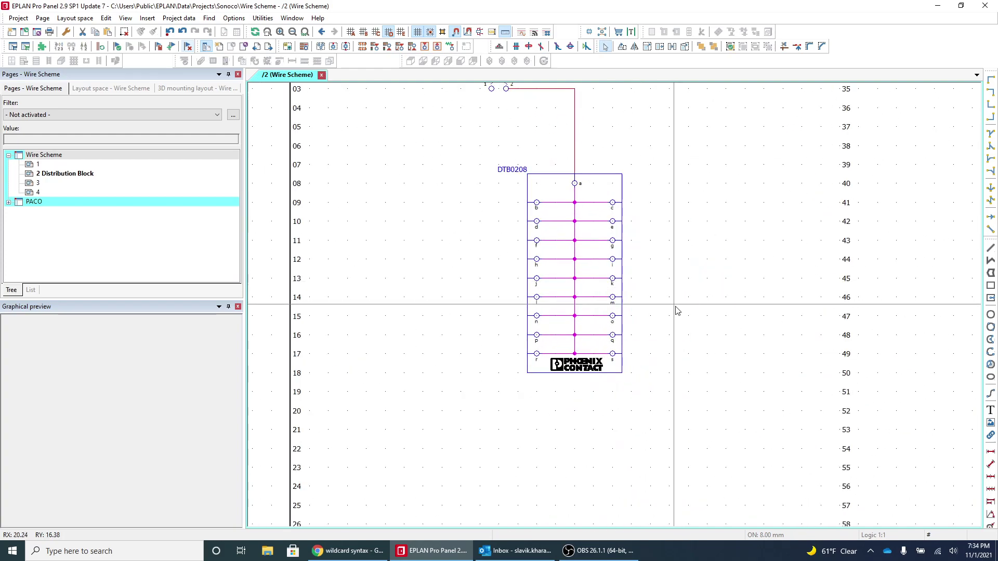
scroll(675, 310, down, 3)
scroll(569, 156, up, 3)
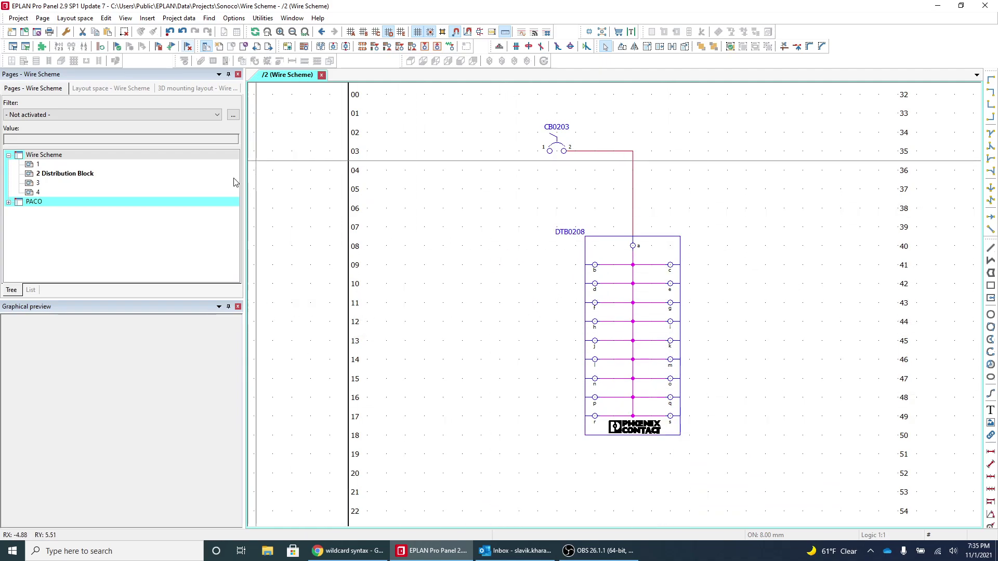
On page 1, remove wire numbers 0101, 0102 and 0103 from the U0100 wires and copy interruption points 1 to 3.
click(39, 163)
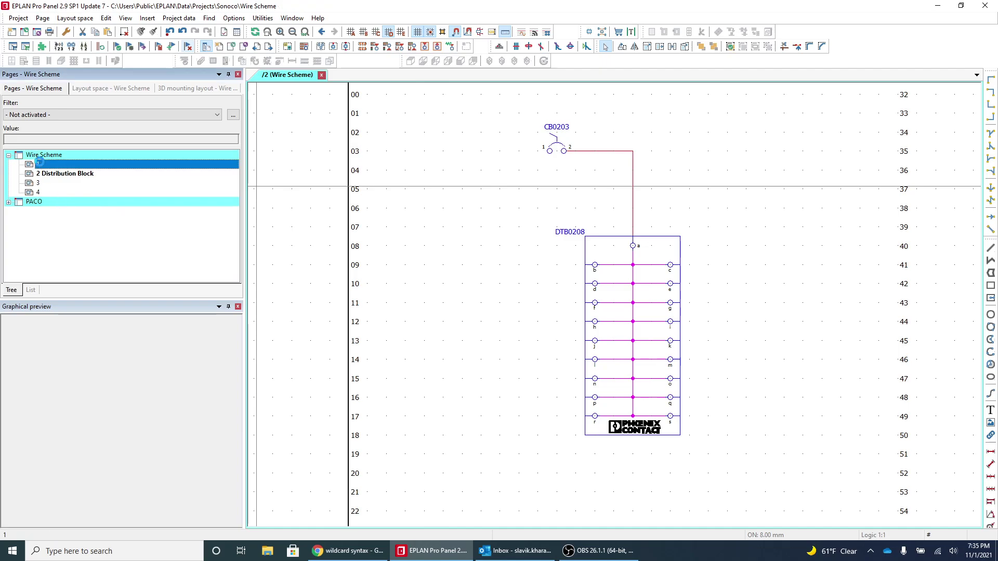
double_click(73, 415)
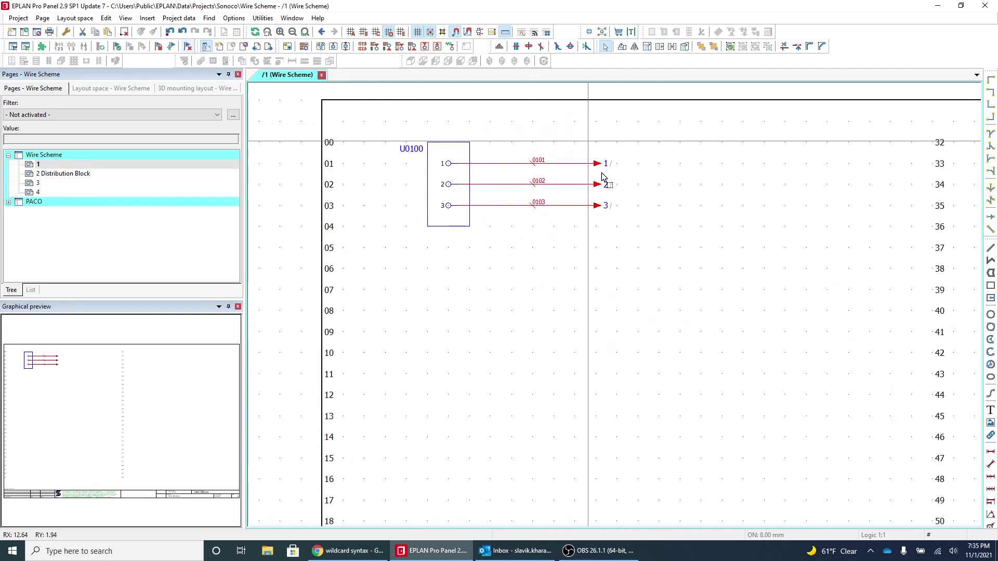
key(Delete)
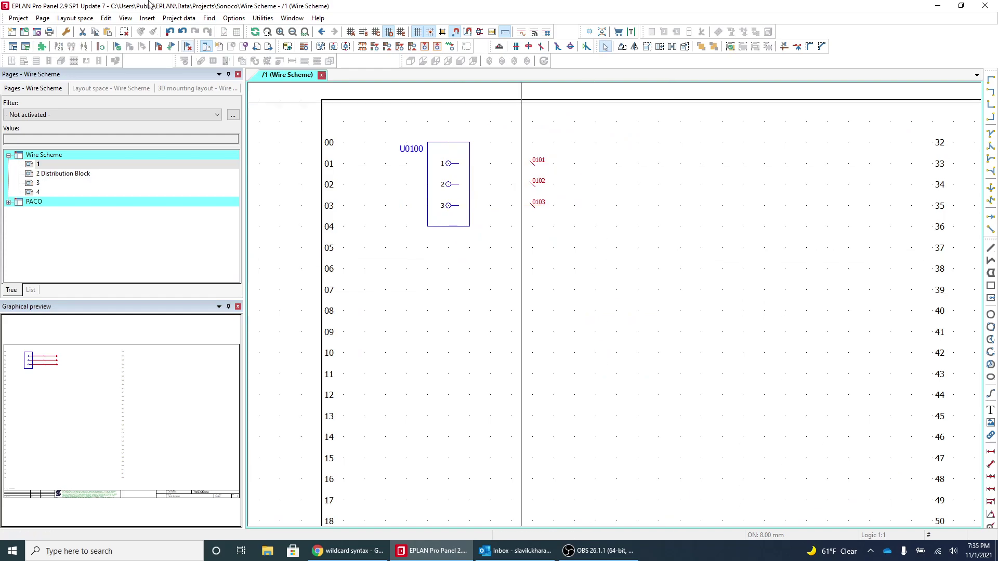
key(ctrl+shift+z)
click(520, 377)
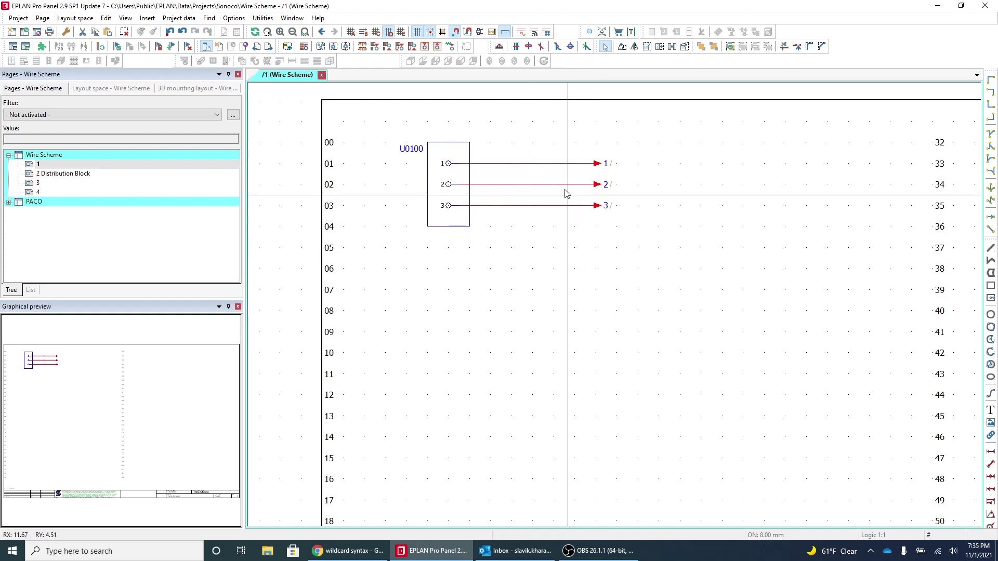
Paste interruption points 1 to 3 onto page 2 at rows 09 to 11, wired to distribution block connections b, d and f.
double_click(46, 174)
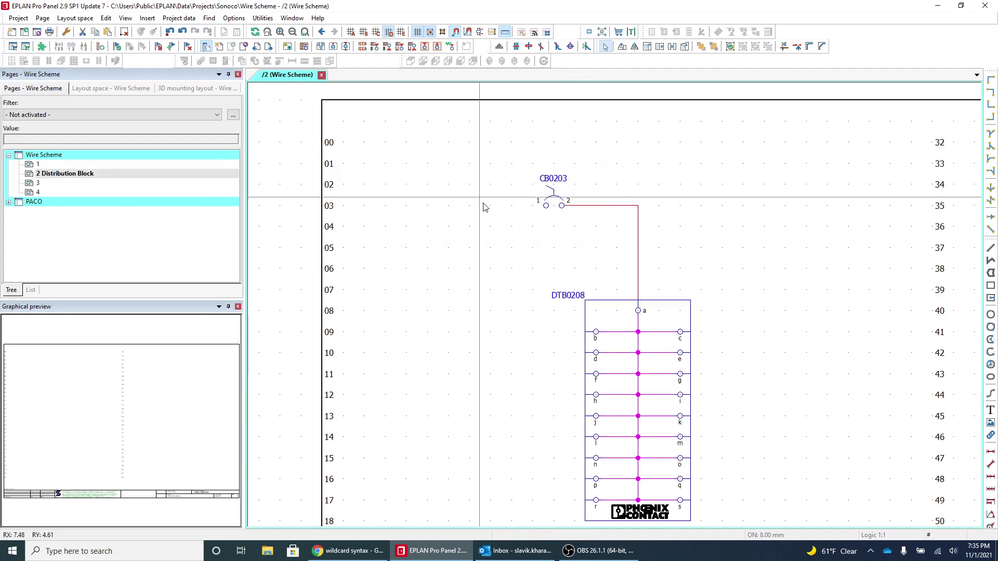
key(ctrl+v)
scroll(481, 241, down, 2)
click(415, 298)
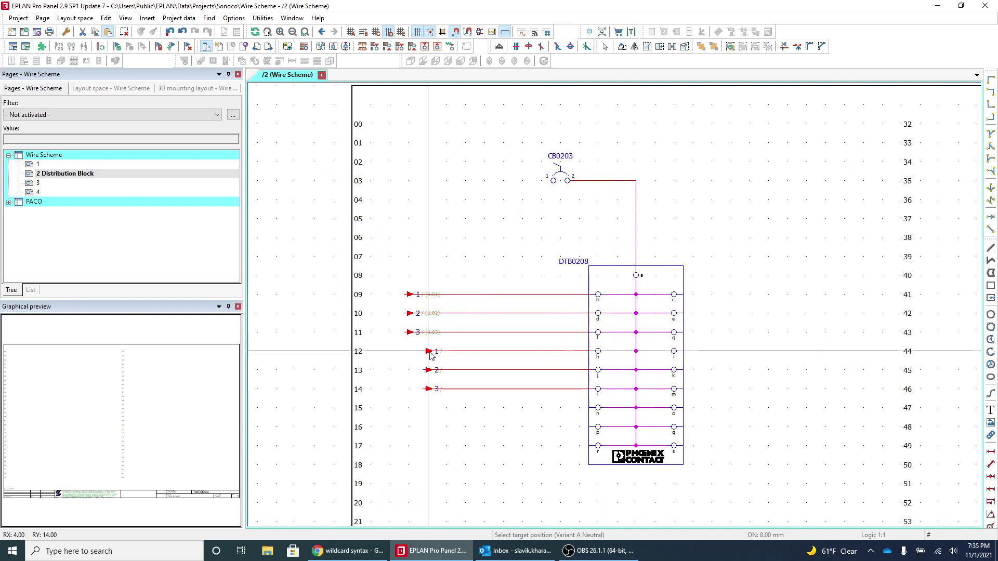
On page 4, remove the wire numbers from the U0401 wires and copy interruption points 4 to 6.
click(38, 192)
double_click(104, 453)
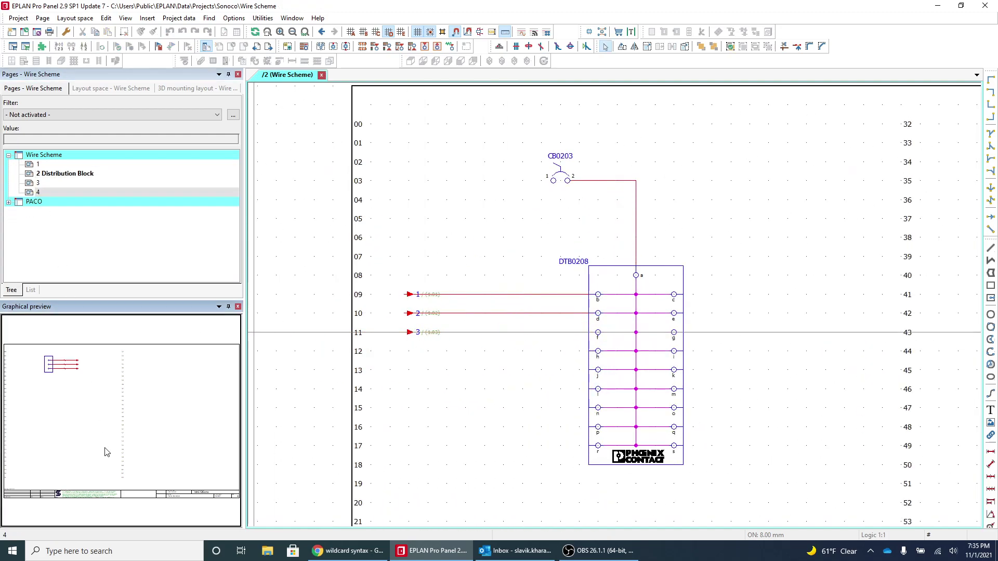
drag(680, 137, 716, 191)
drag(623, 127, 658, 229)
key(Delete)
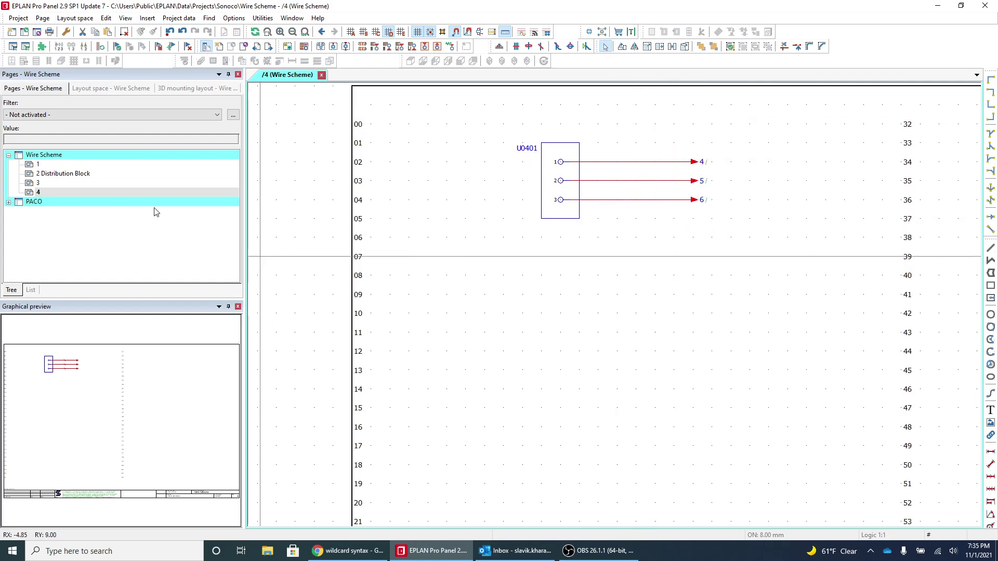
Paste interruption points 4 to 6 onto page 2 at rows 15 to 17, wired to distribution block connections o, q and s.
click(52, 173)
key(ctrl+v)
scroll(626, 327, down, 2)
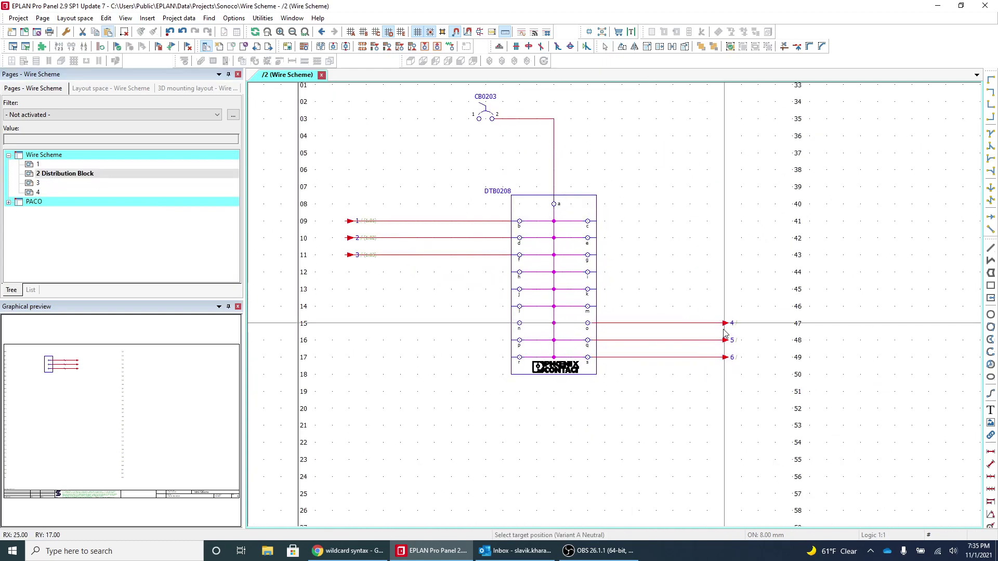
click(742, 325)
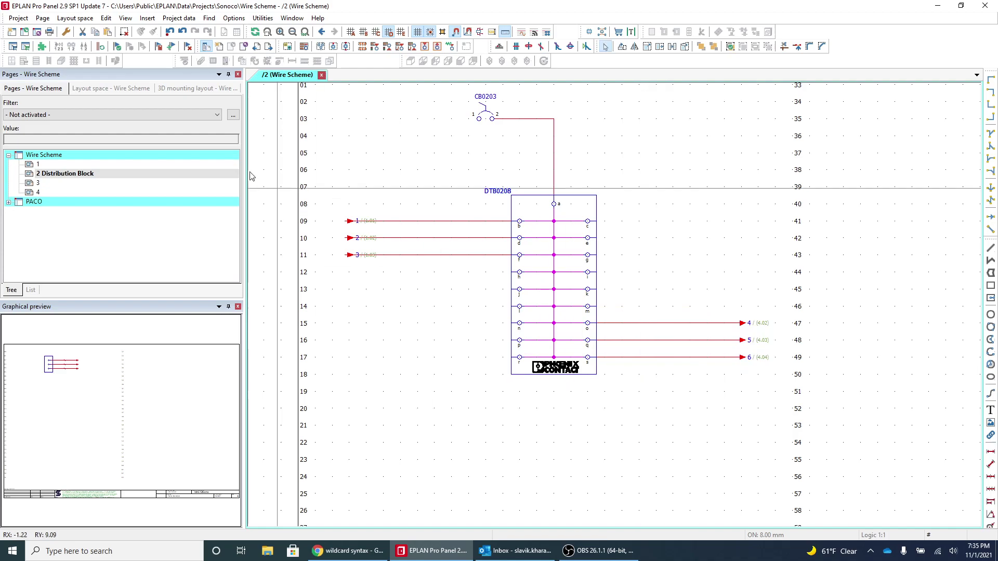
Place two general NC pushbutton symbols beside the distribution block, one at row 14 before it and one at row 12 beyond it.
click(147, 19)
click(154, 31)
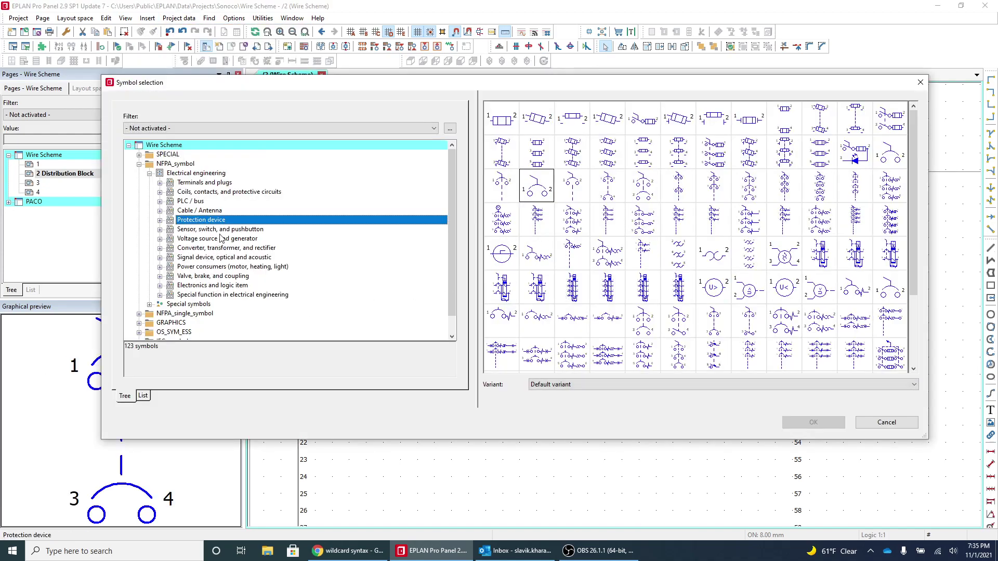
click(220, 229)
click(572, 253)
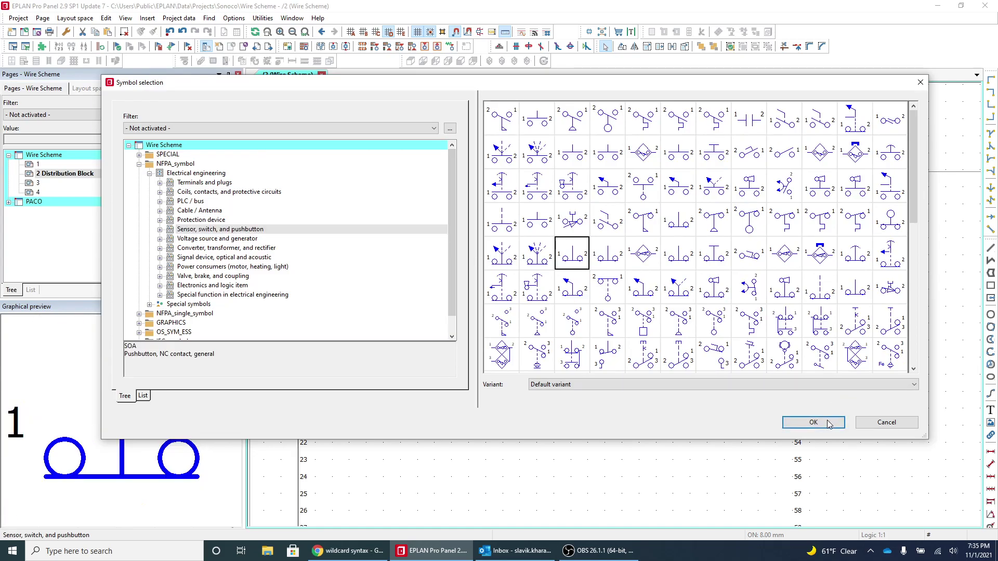
click(828, 423)
click(366, 306)
click(726, 443)
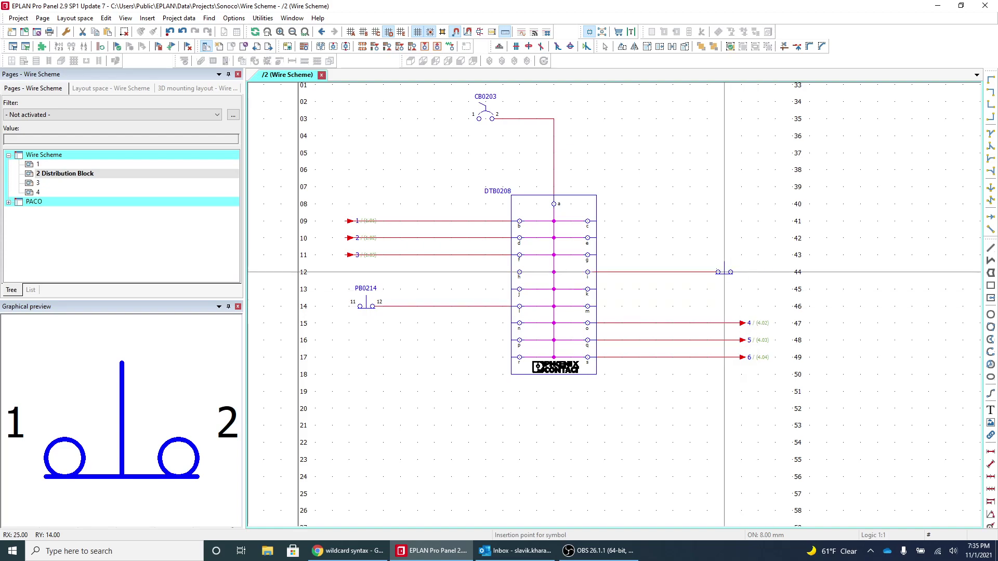
click(724, 272)
click(726, 444)
key(Escape)
Try to designate the connections of the Wire Scheme project, accepting the preview of the result.
click(57, 155)
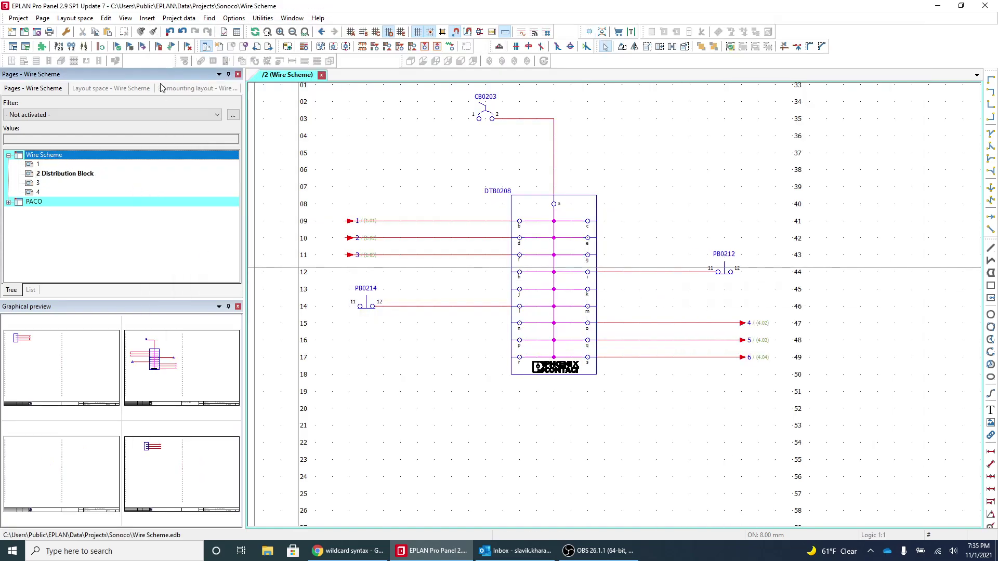
click(177, 18)
mouse_move(213, 154)
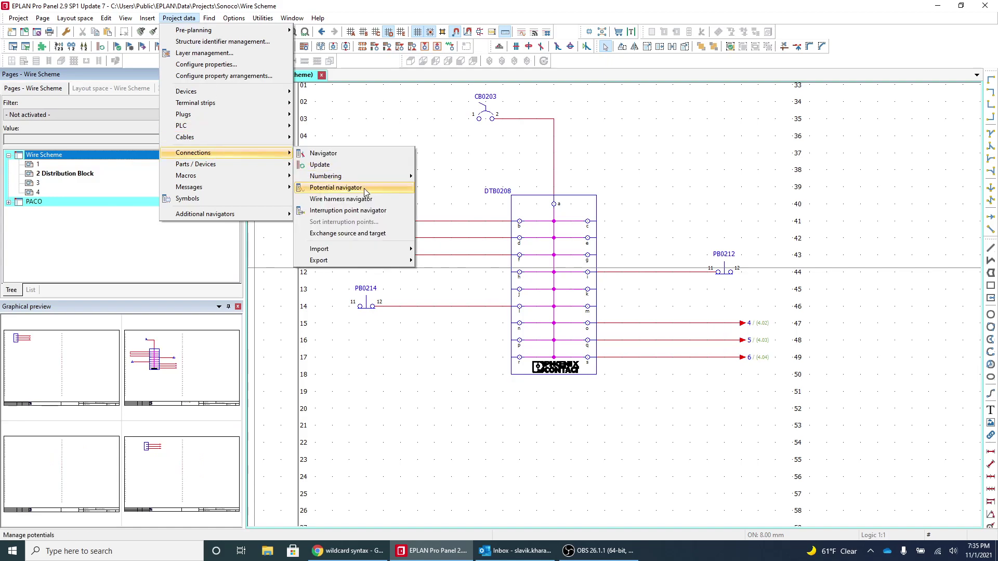
mouse_move(365, 180)
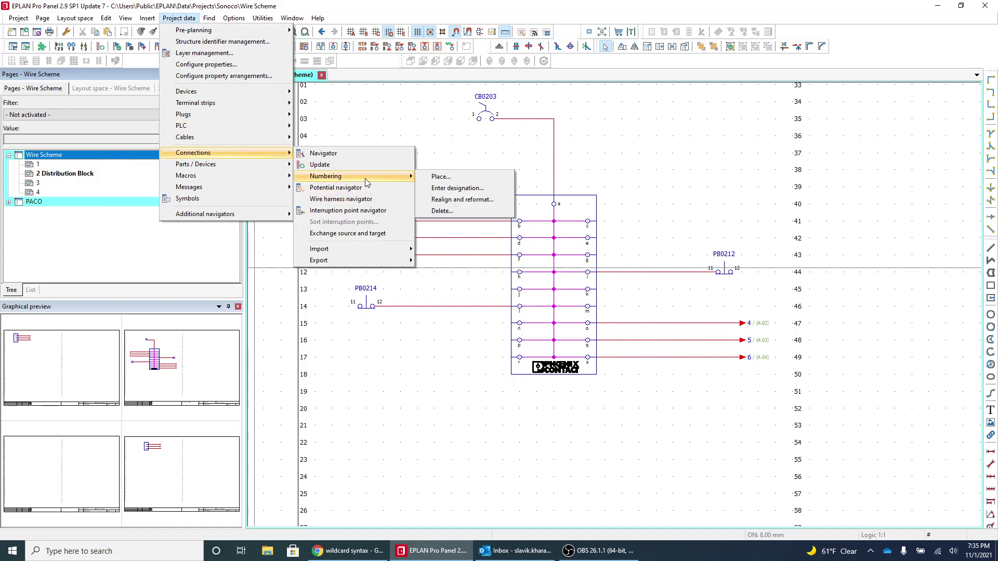
click(468, 189)
click(327, 317)
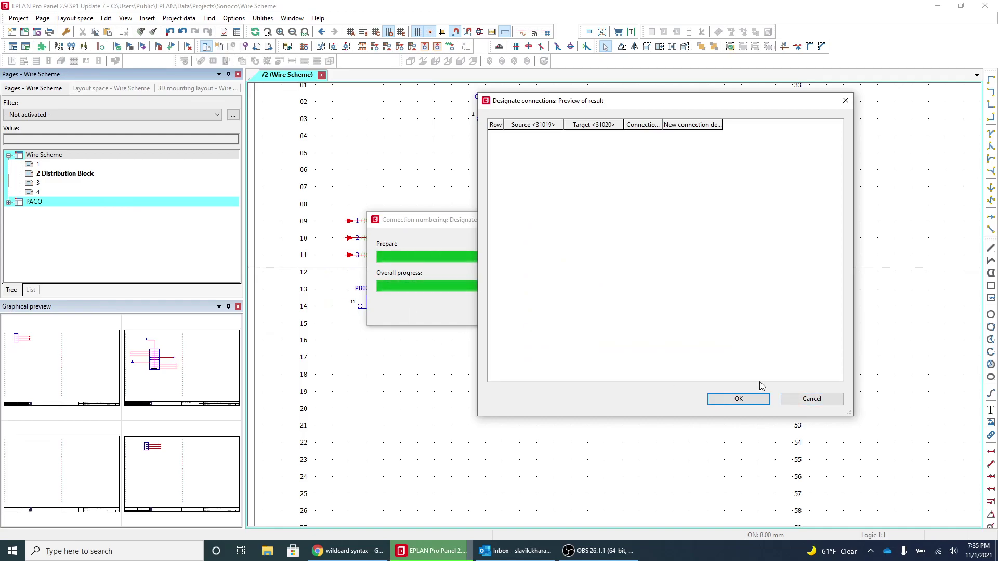
click(753, 400)
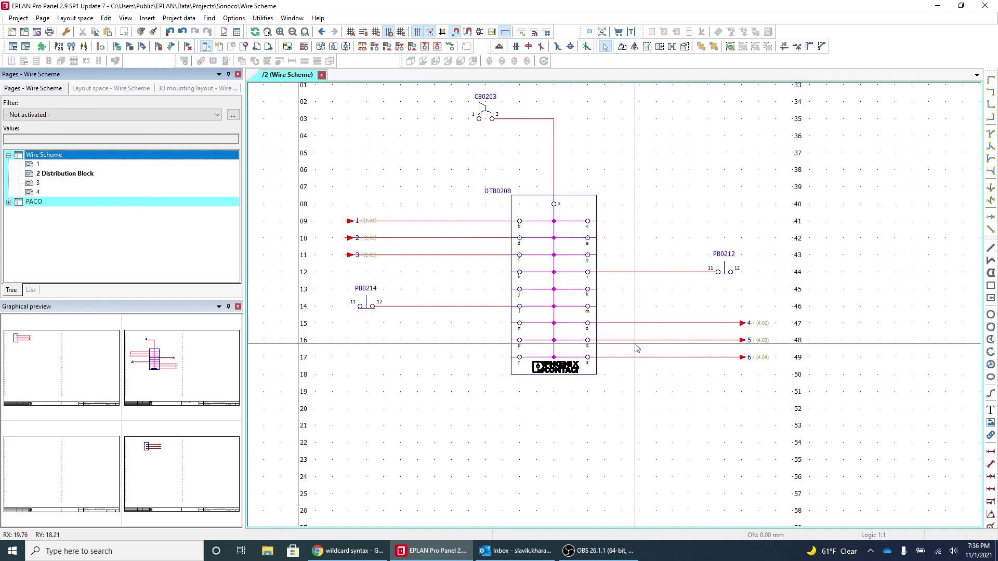
Place connection definition points across the entire Wire Scheme project with the Sonoco NFPA standard settings, after reviewing the scheme's designation format.
click(177, 19)
click(81, 158)
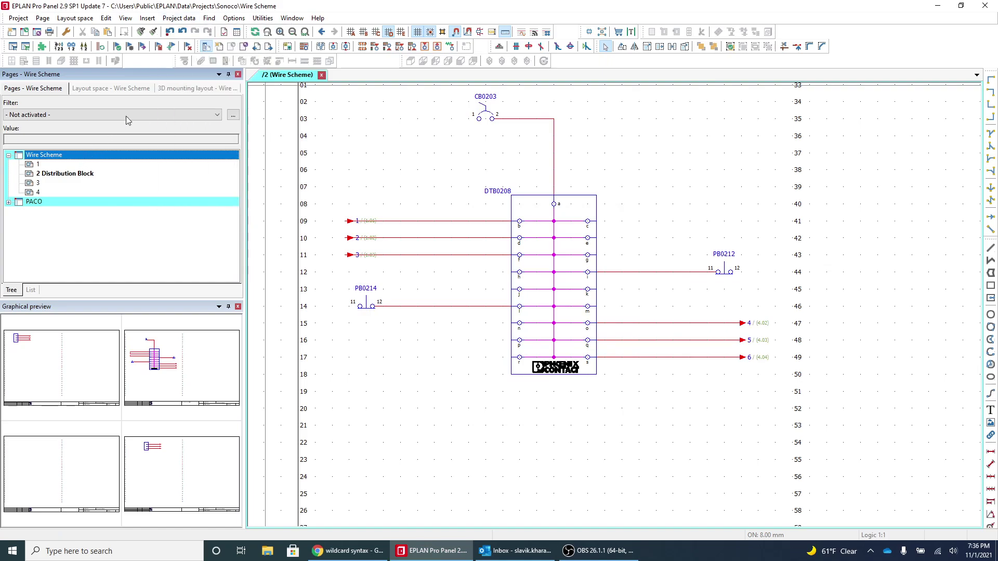
click(178, 19)
mouse_move(200, 154)
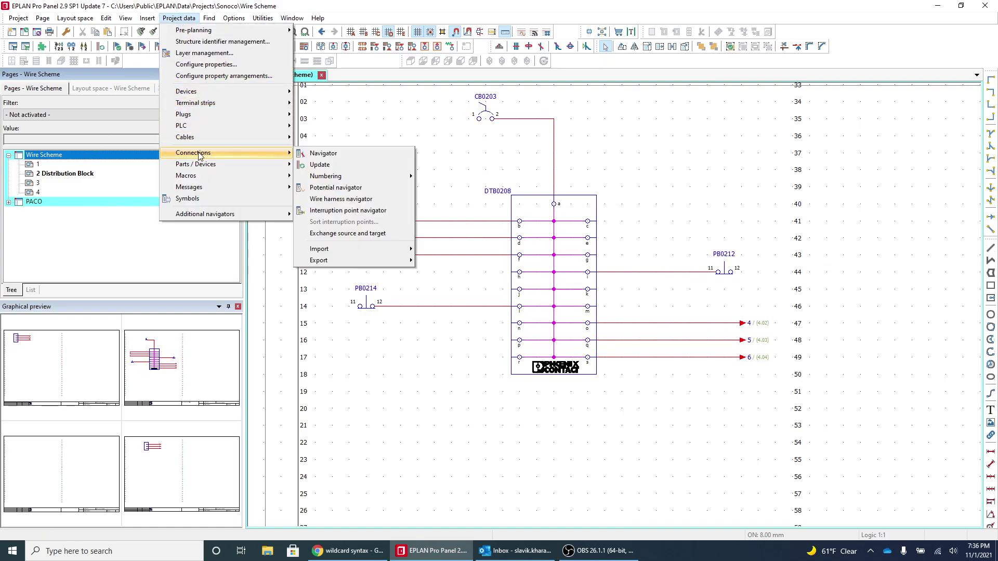
mouse_move(333, 176)
click(466, 178)
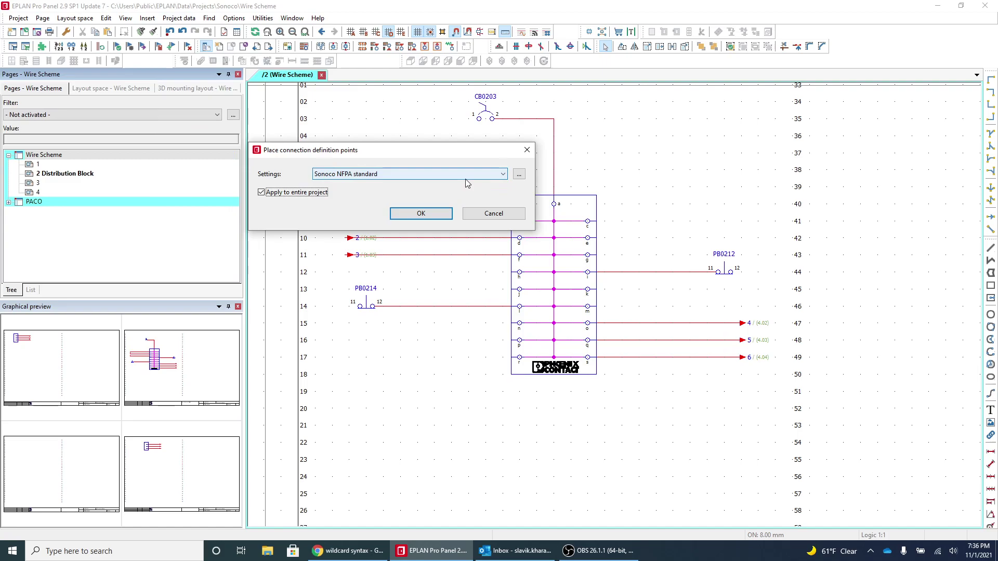
click(519, 173)
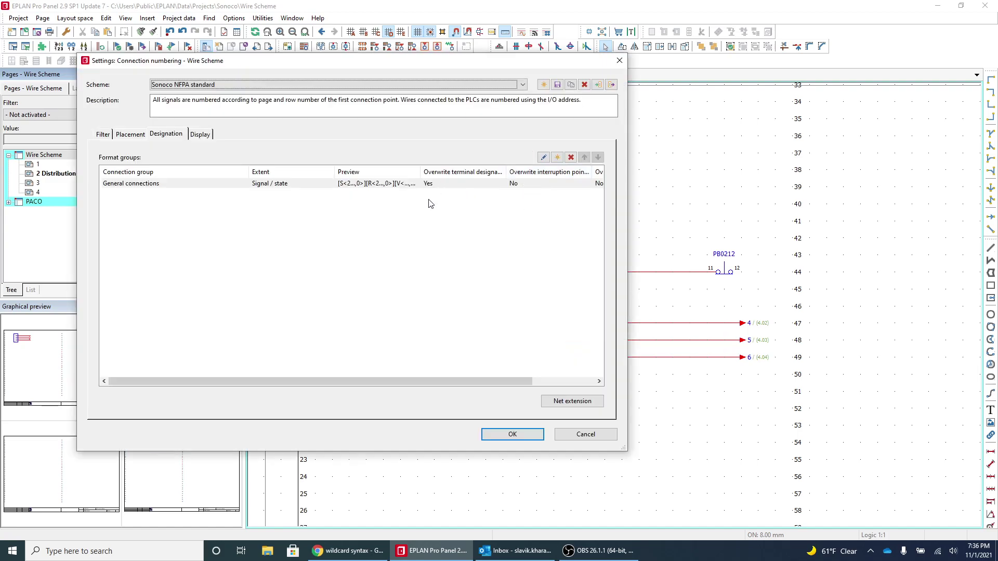
click(505, 434)
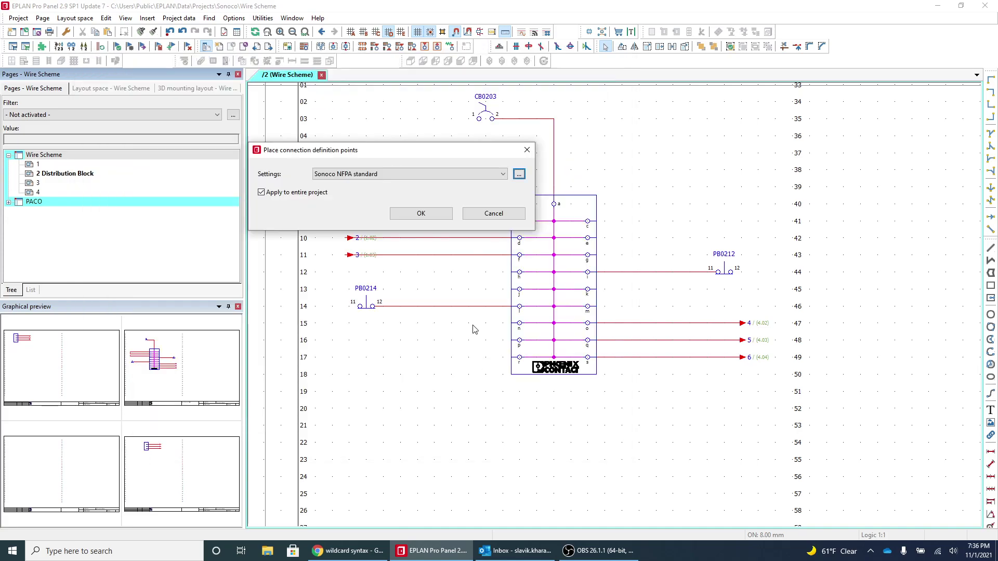
click(421, 215)
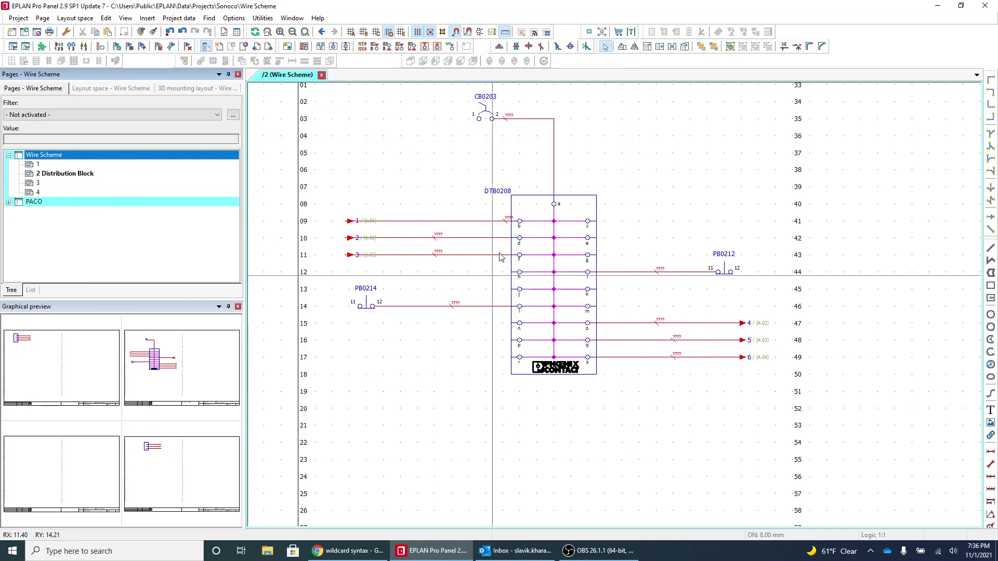
Move the connection definition point on the interruption point 1 wire in line with the two below it.
drag(502, 219, 457, 219)
click(439, 222)
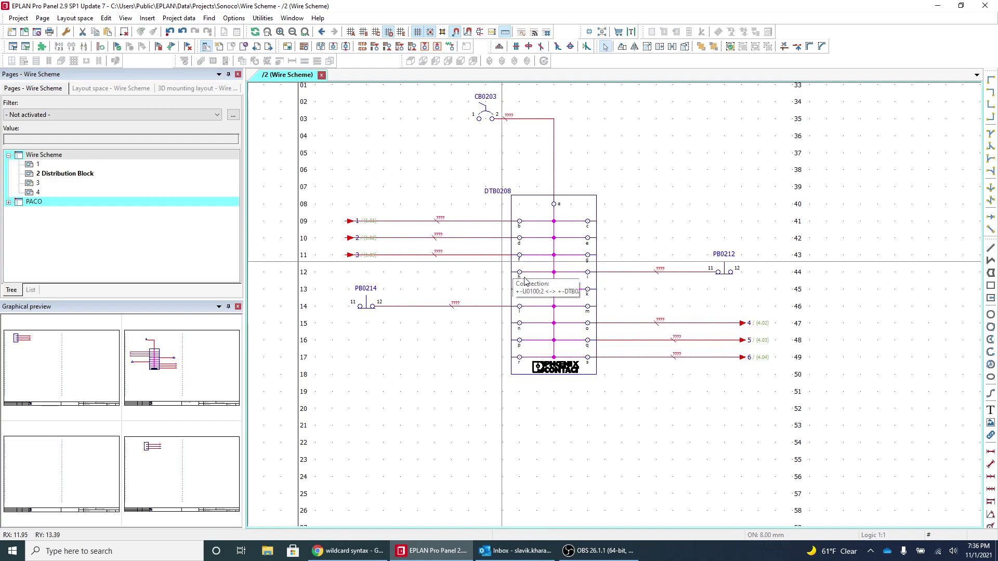
Designate the connections across the entire Wire Scheme project with the Sonoco NFPA standard settings, accepting the preview of the result.
click(85, 165)
click(82, 155)
click(179, 18)
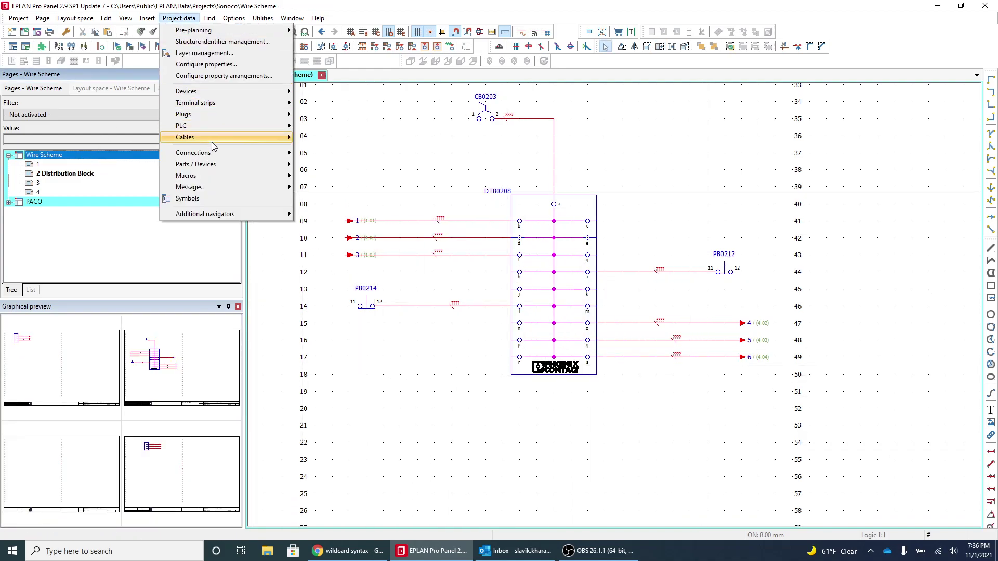
mouse_move(224, 158)
mouse_move(359, 177)
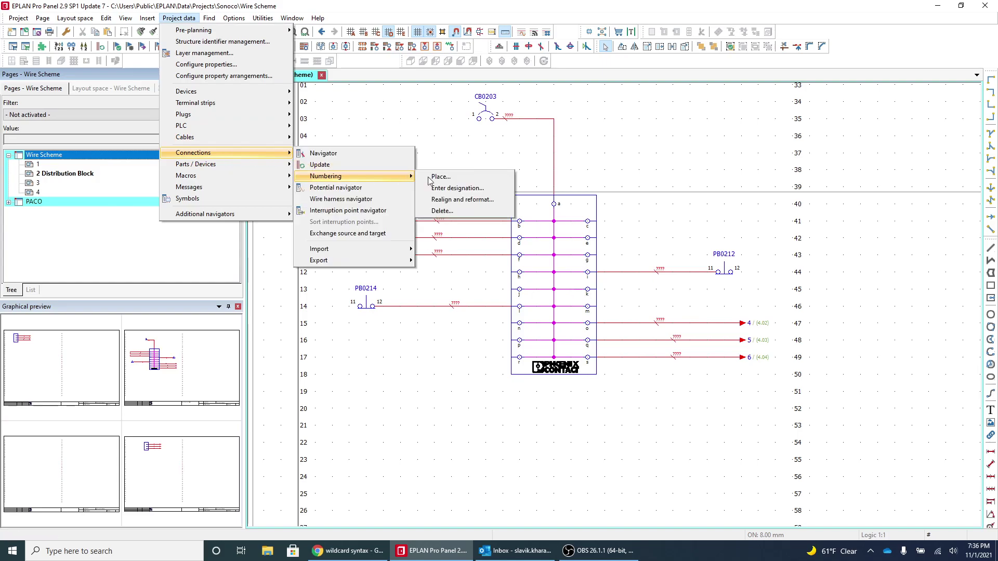
click(442, 190)
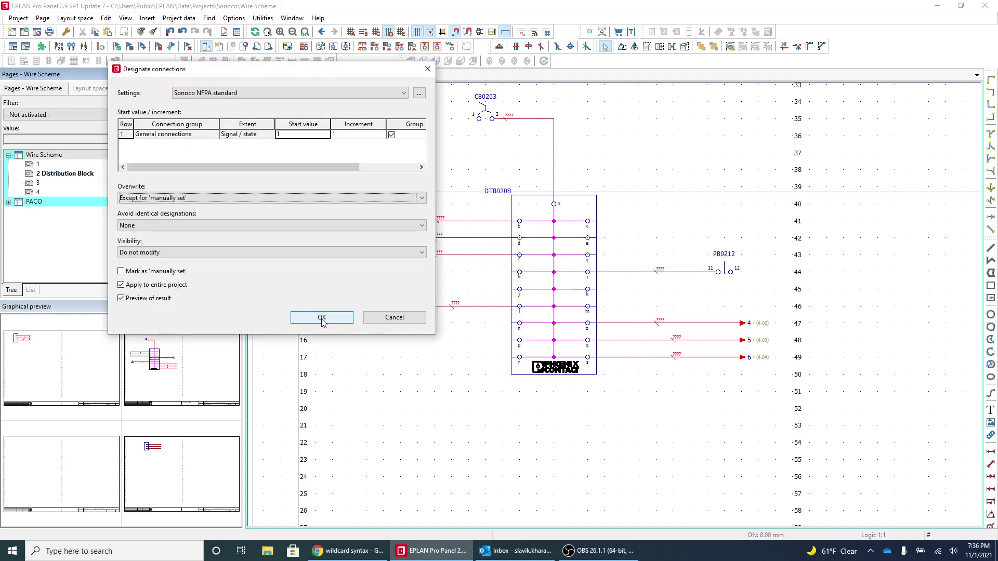
click(322, 317)
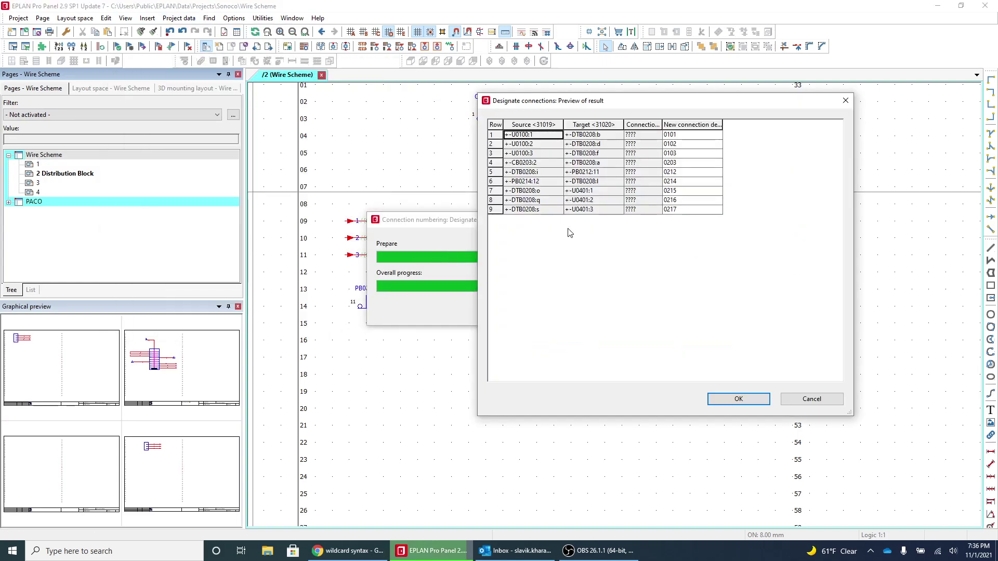
click(739, 398)
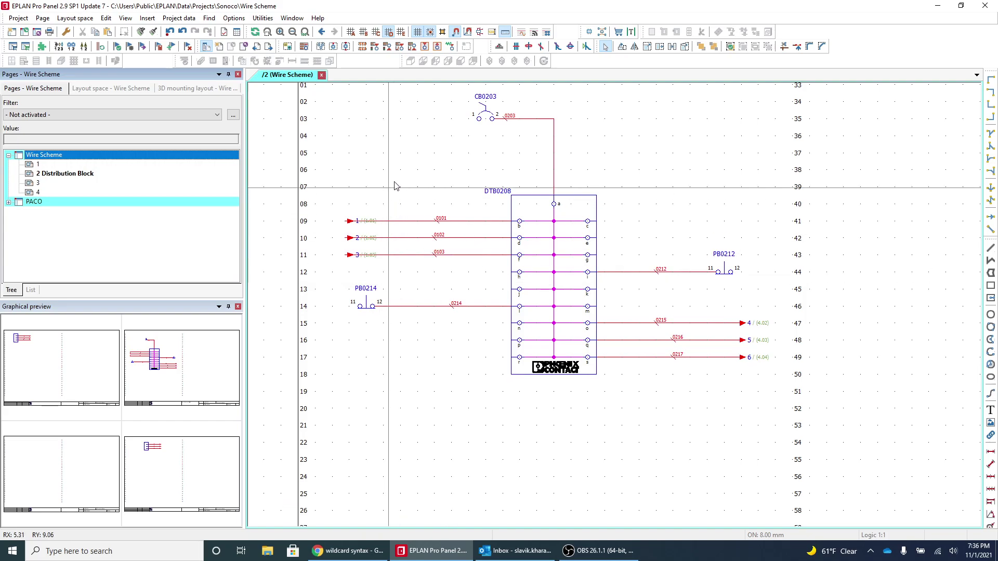
Examine the new wire numbers around the distribution block, particularly those on the wires from interruption points 1 to 3.
drag(478, 175, 626, 402)
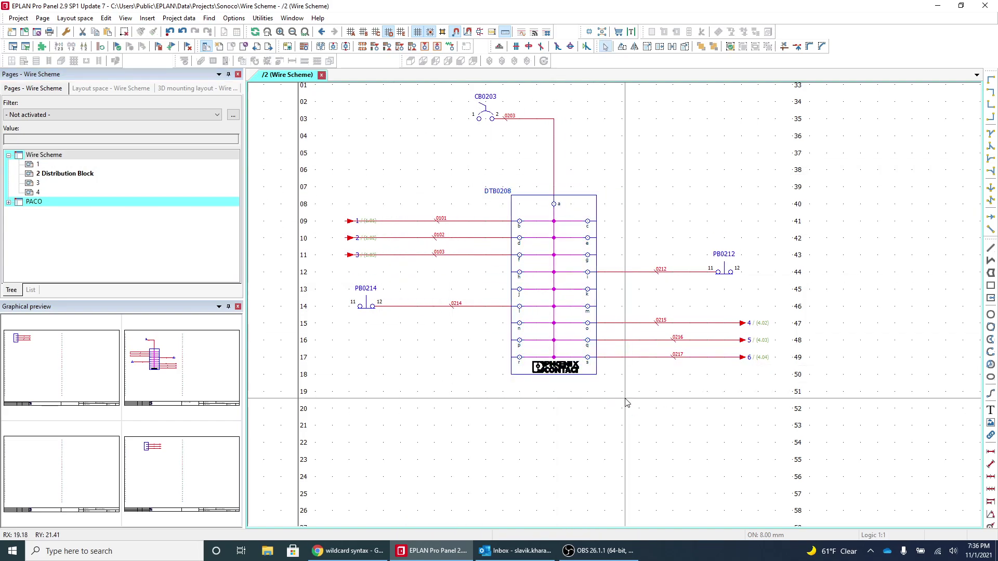
scroll(364, 255, down, 3)
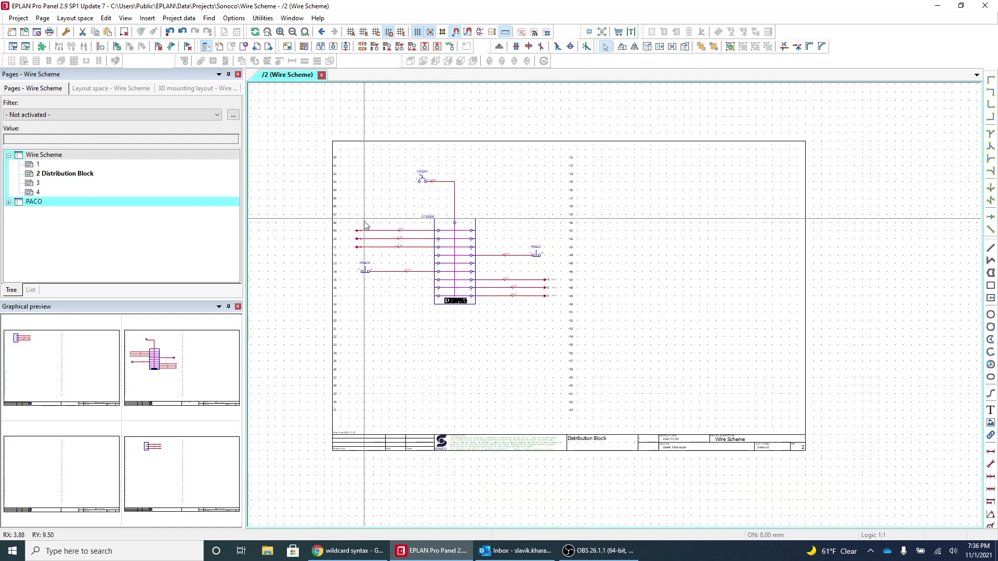
scroll(363, 223, up, 3)
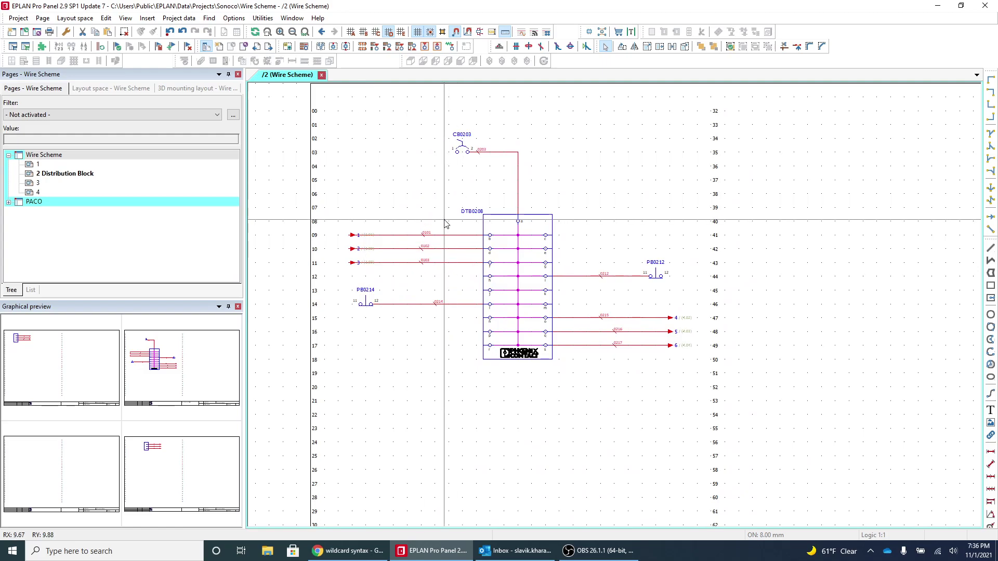
scroll(445, 224, up, 3)
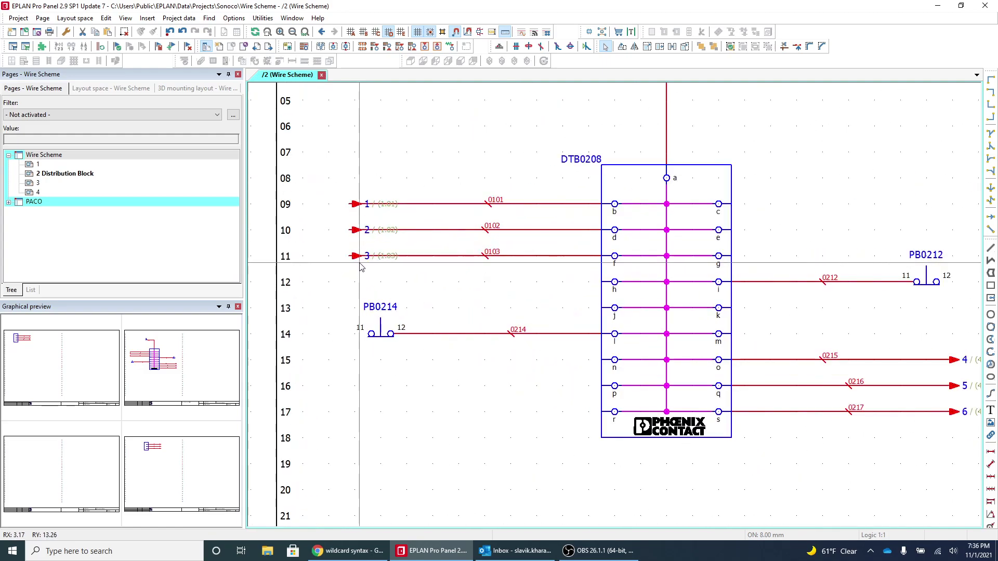
drag(333, 184, 398, 279)
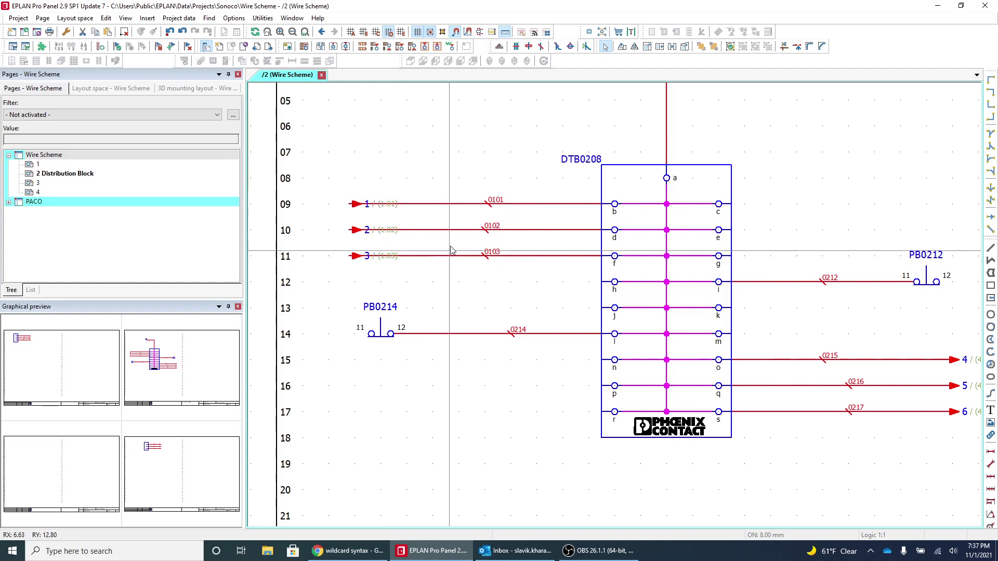
scroll(475, 219, up, 1)
drag(480, 165, 528, 276)
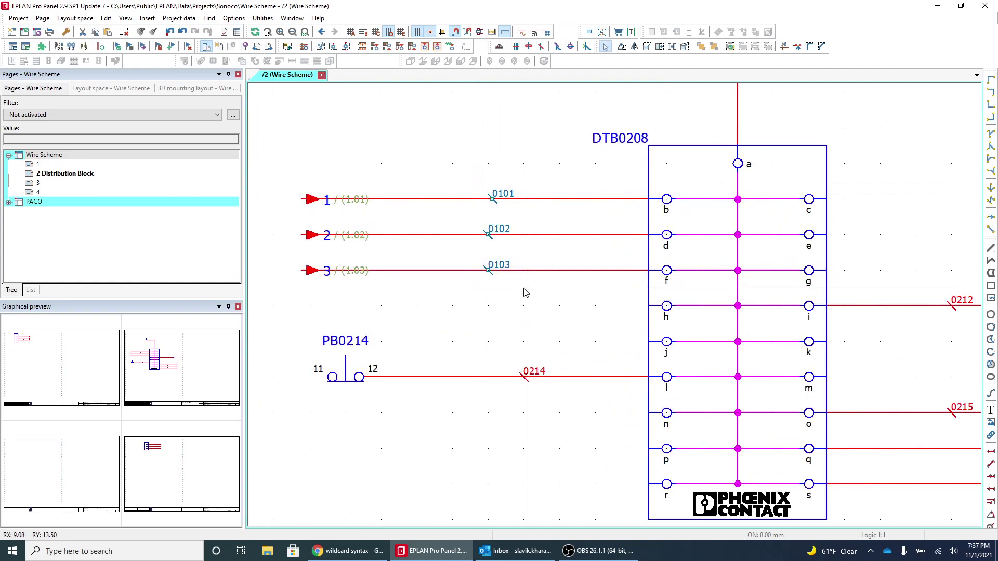
click(402, 176)
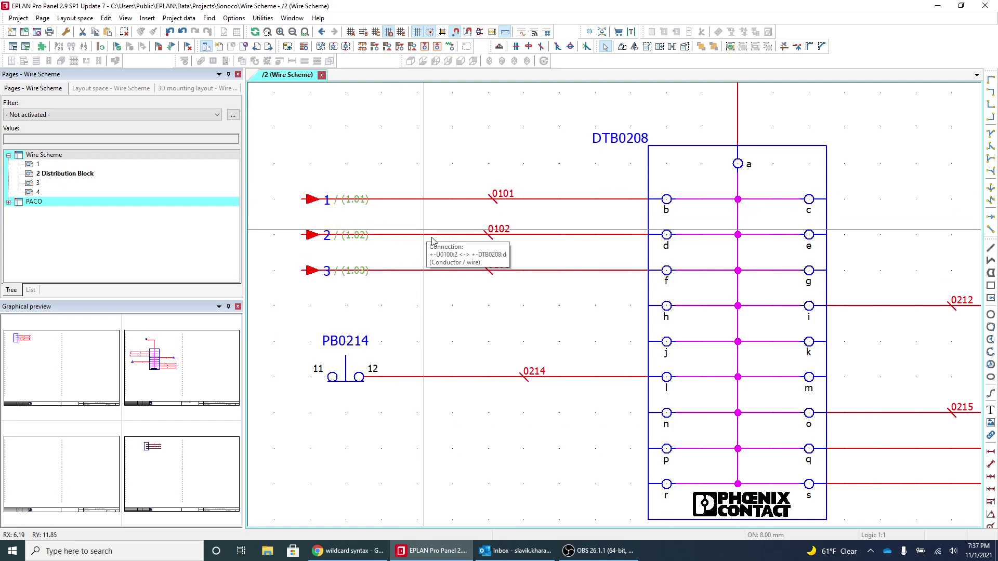
scroll(500, 201, up, 1)
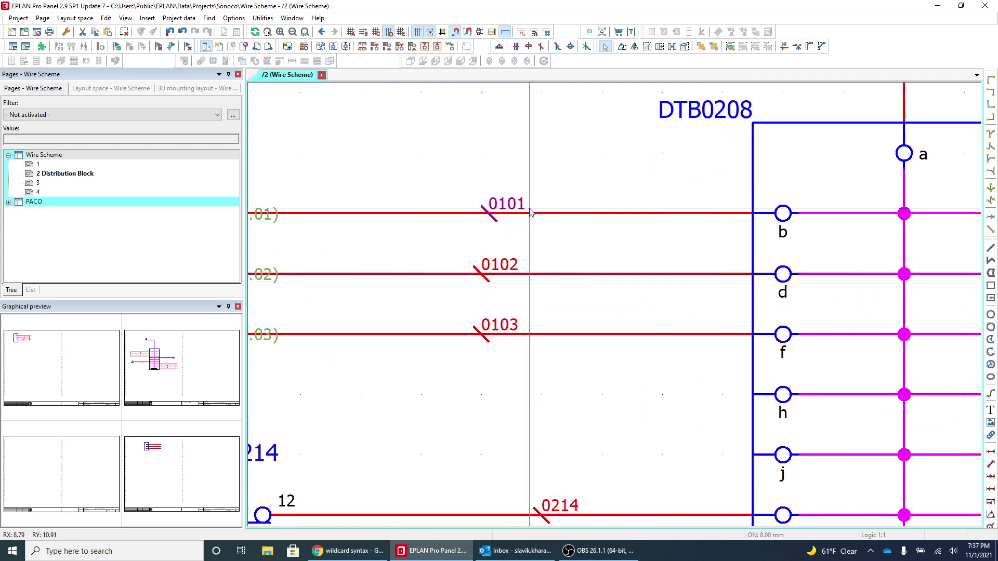
scroll(510, 284, down, 4)
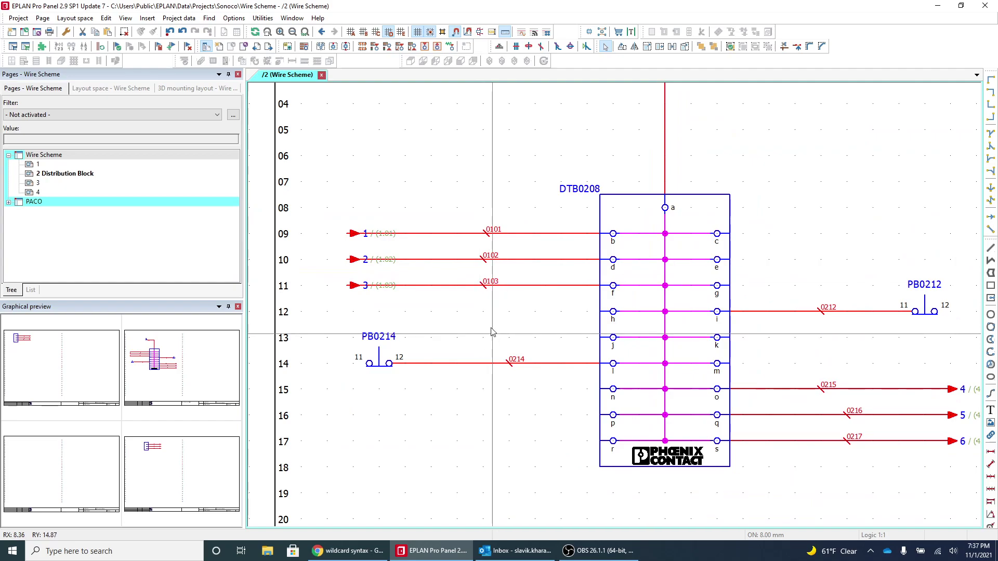
Move the connection definition point on the interruption point 4 wire in line with the two below it.
scroll(482, 366, up, 1)
scroll(725, 260, up, 1)
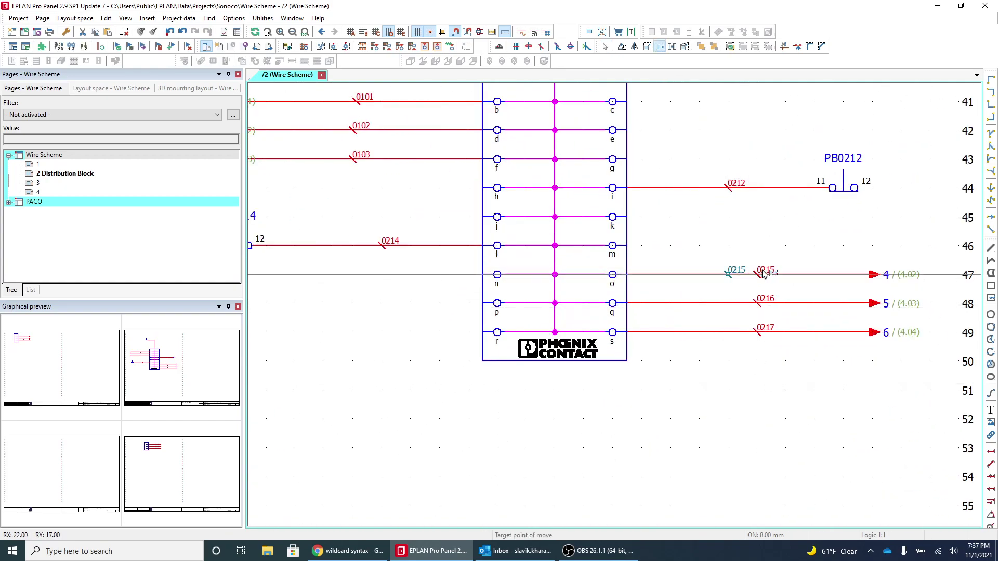
scroll(677, 300, down, 1)
scroll(681, 171, up, 1)
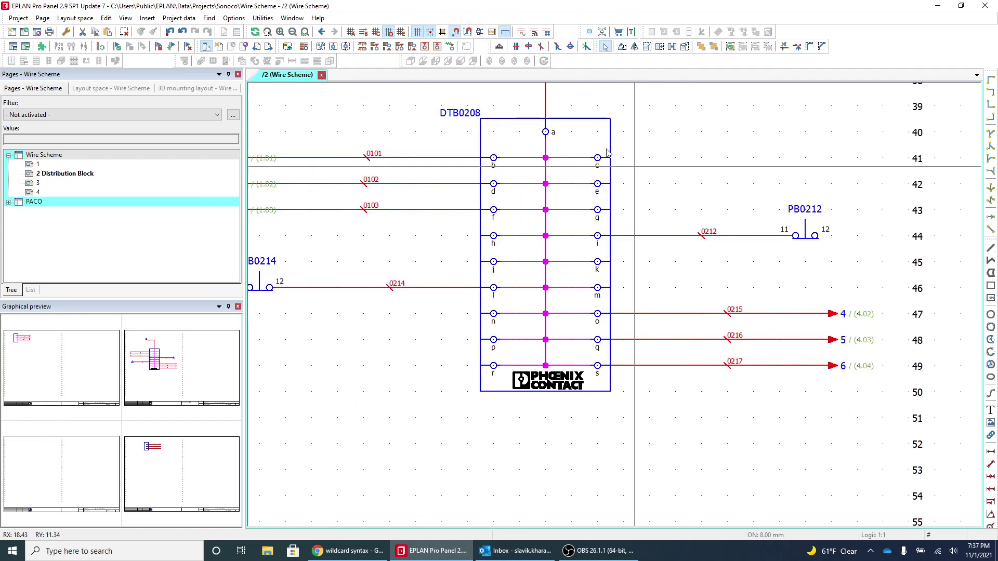
Examine the wire numbers on the distribution block's connections to interruption points 4, 5 and 6.
click(460, 123)
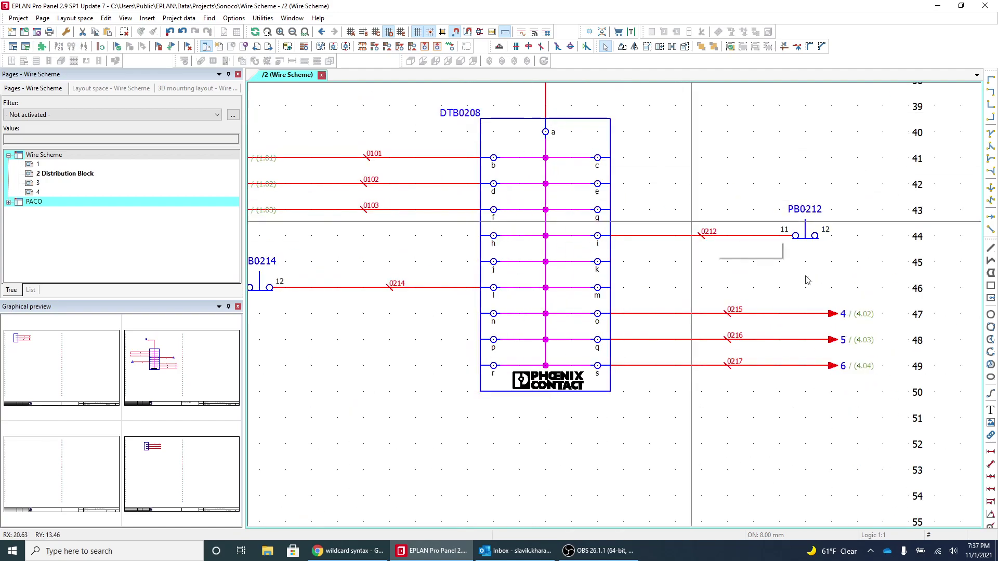
drag(808, 286, 879, 379)
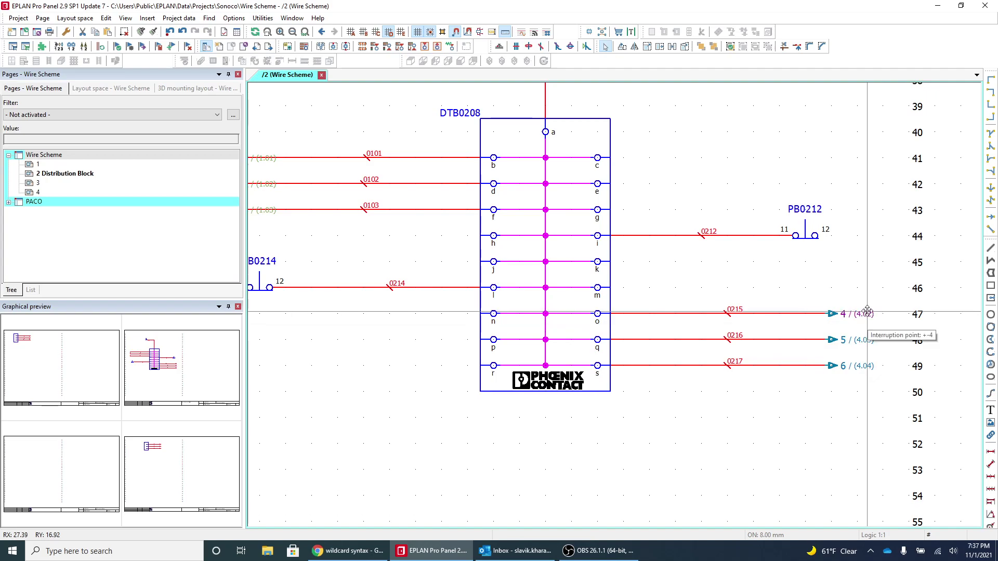
scroll(728, 313, up, 1)
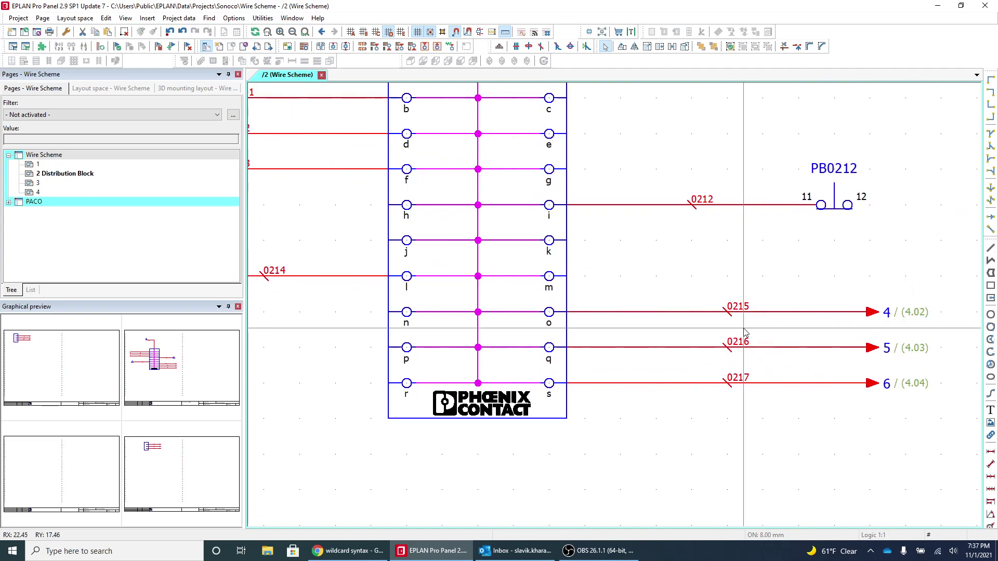
scroll(728, 313, down, 1)
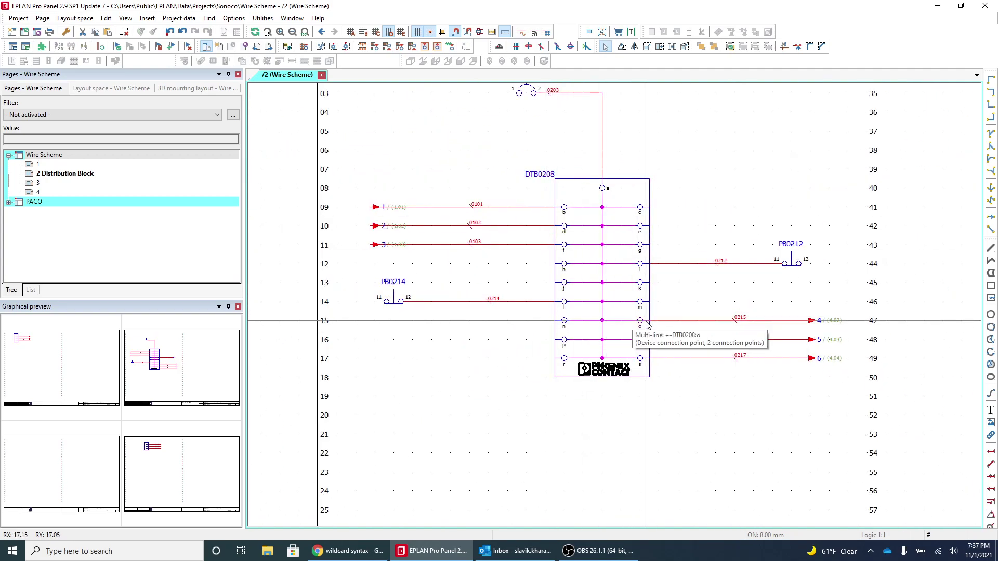
scroll(726, 333, up, 2)
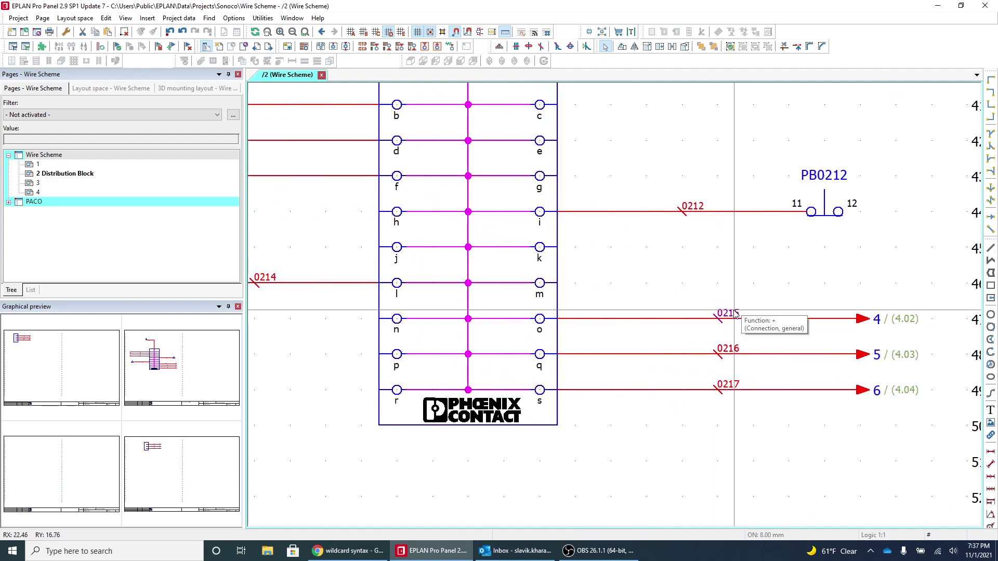
scroll(738, 321, down, 2)
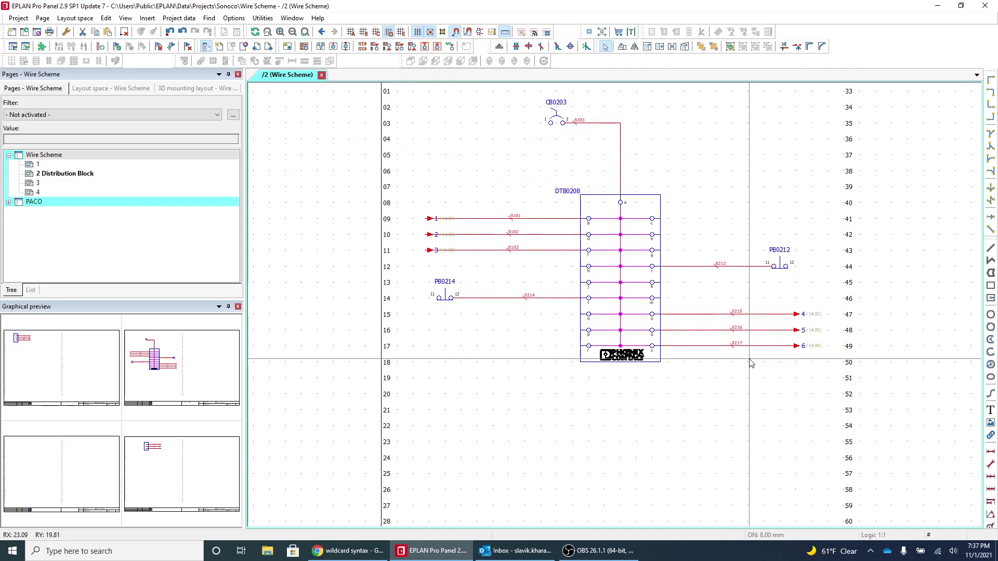
Paste a copy of the row 14 pushbutton at row 17 before the distribution block, numbered with the SonocoNFPANumbering format.
key(ctrl+v)
click(509, 345)
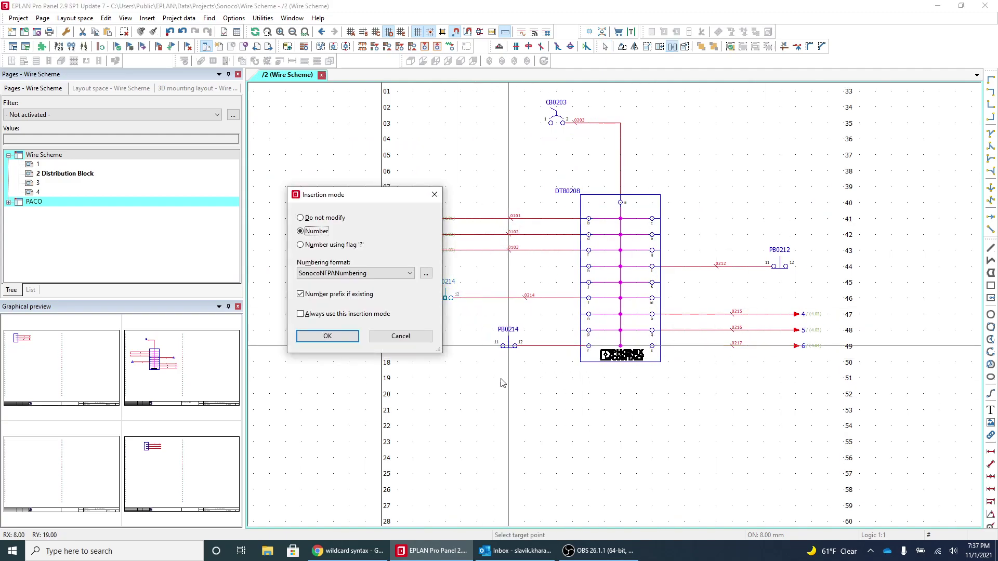
click(327, 336)
scroll(541, 348, up, 2)
drag(541, 303, 571, 335)
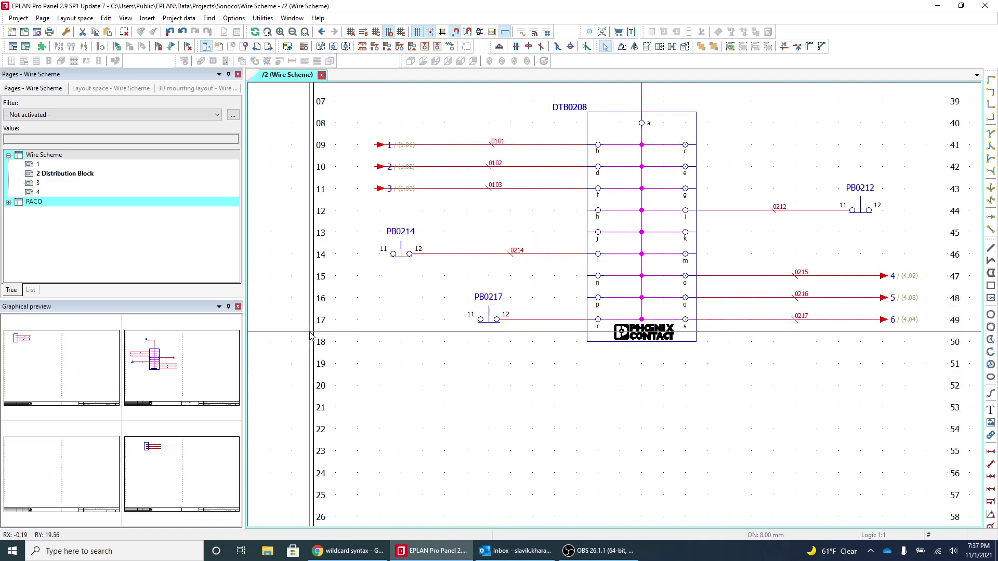
Place connection definition points across the entire Wire Scheme project with the Sonoco NFPA standard settings to cover the added pushbutton's wire.
click(41, 156)
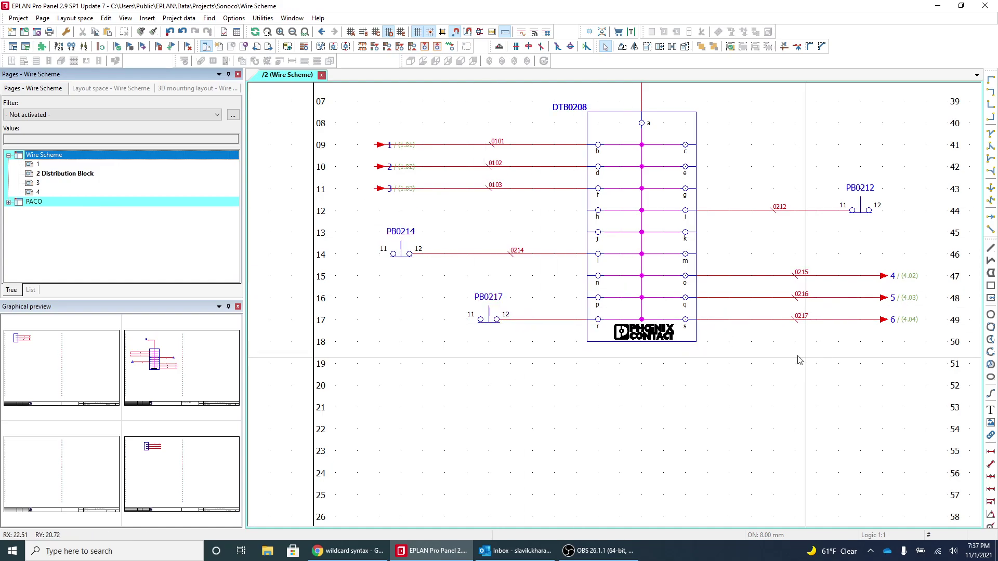
click(178, 18)
mouse_move(207, 153)
mouse_move(364, 176)
click(439, 177)
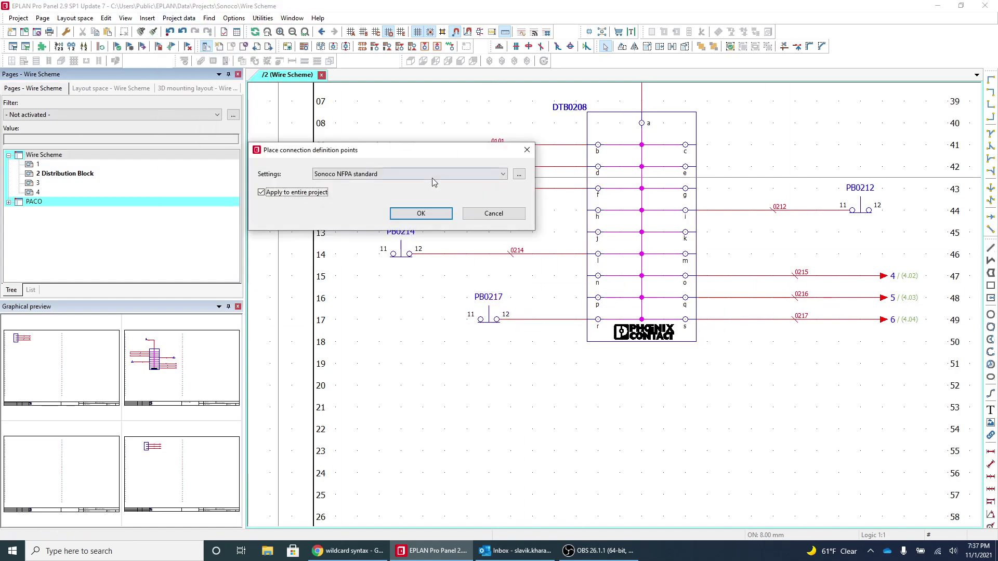
click(444, 214)
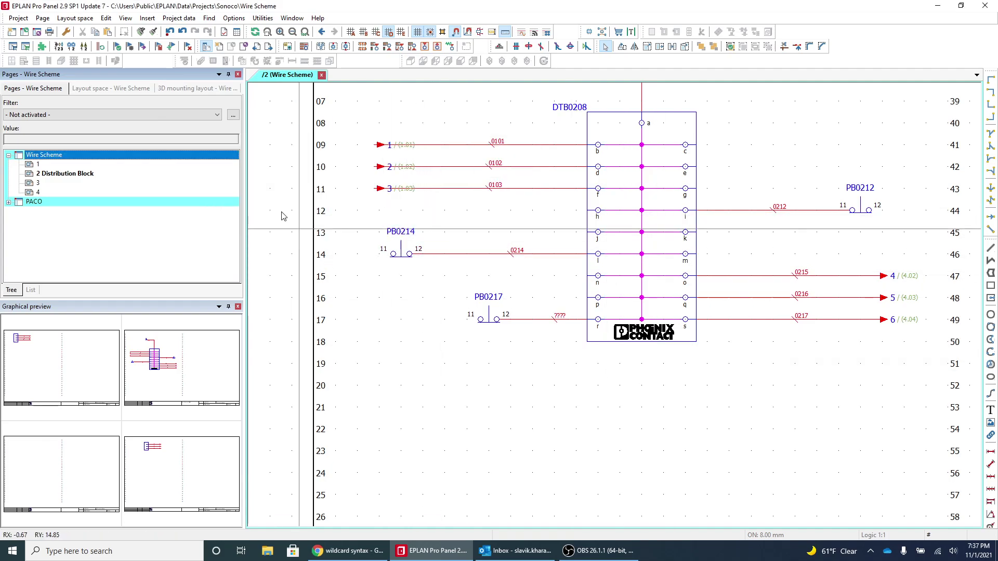
Redesignate all project connections with the Sonoco NFPA standard, overwriting all except manually set ones, and accept the preview.
click(180, 19)
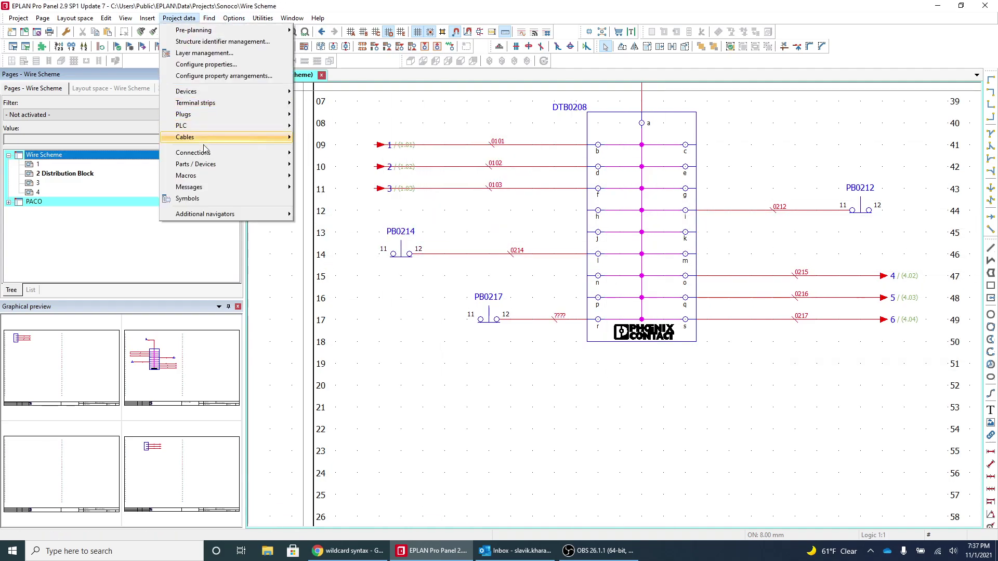
mouse_move(227, 152)
mouse_move(401, 178)
click(429, 188)
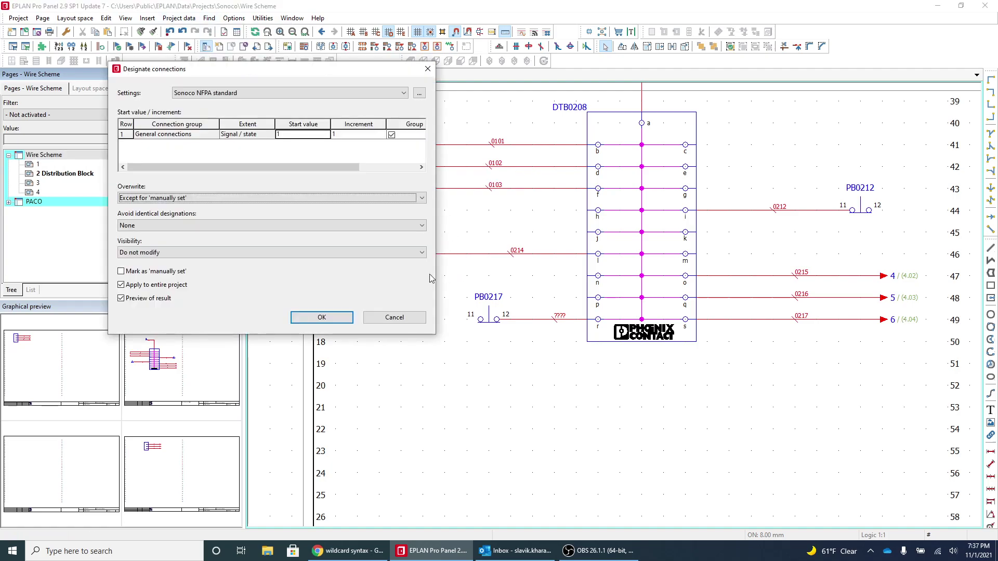
click(328, 317)
click(738, 398)
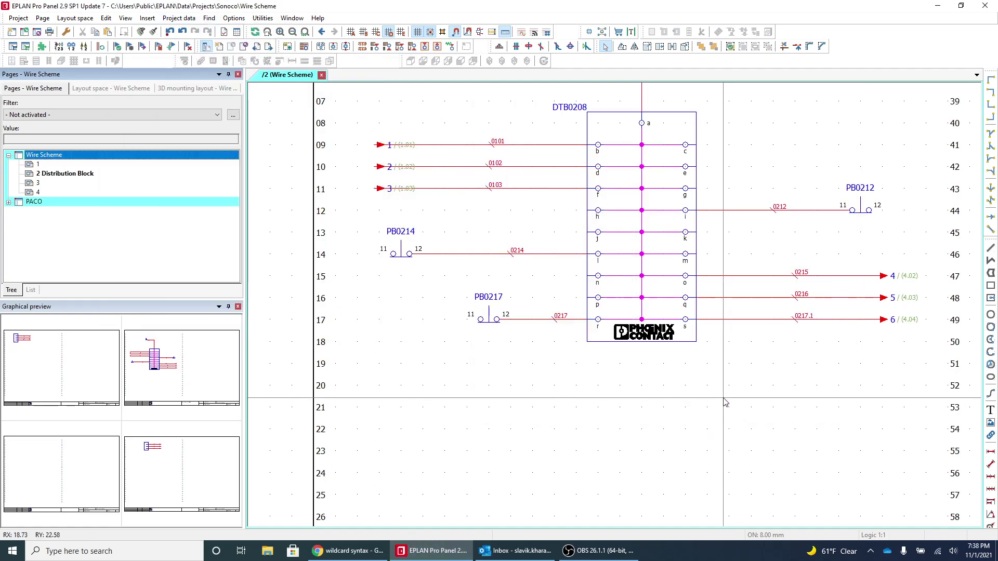
Move the row 17 pushbutton farther away from the distribution block along its wire.
click(774, 307)
click(840, 343)
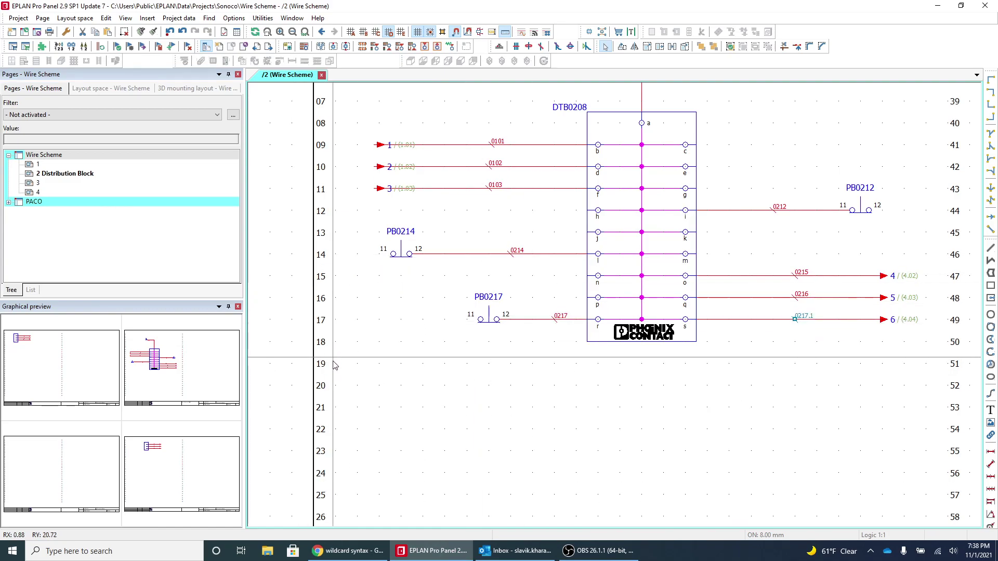
click(454, 289)
click(493, 322)
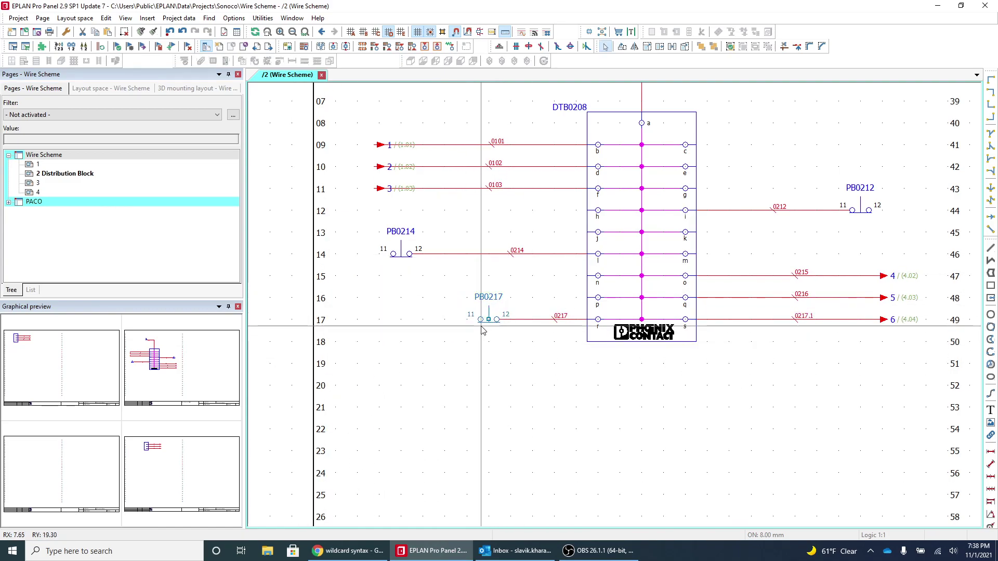
drag(484, 323, 451, 319)
click(451, 319)
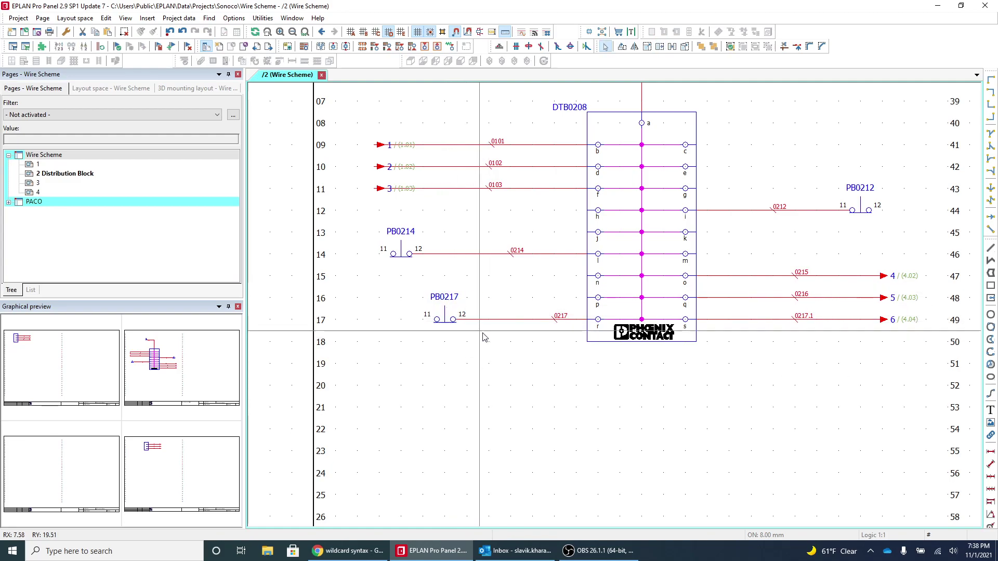
click(488, 110)
click(581, 331)
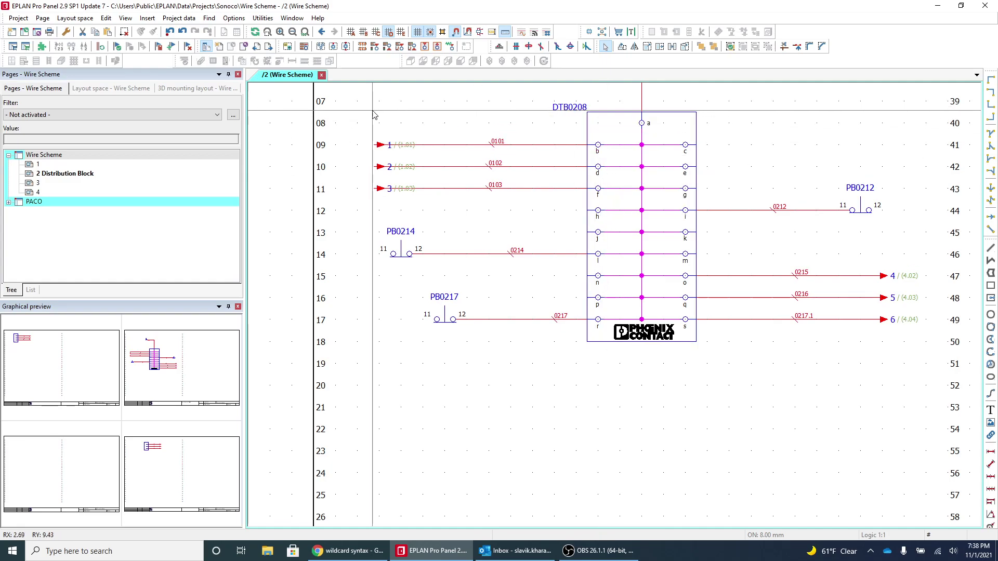
Open the Block property: Format [1] of distribution block connection point b and navigate to its target via Connection point 1.
double_click(599, 151)
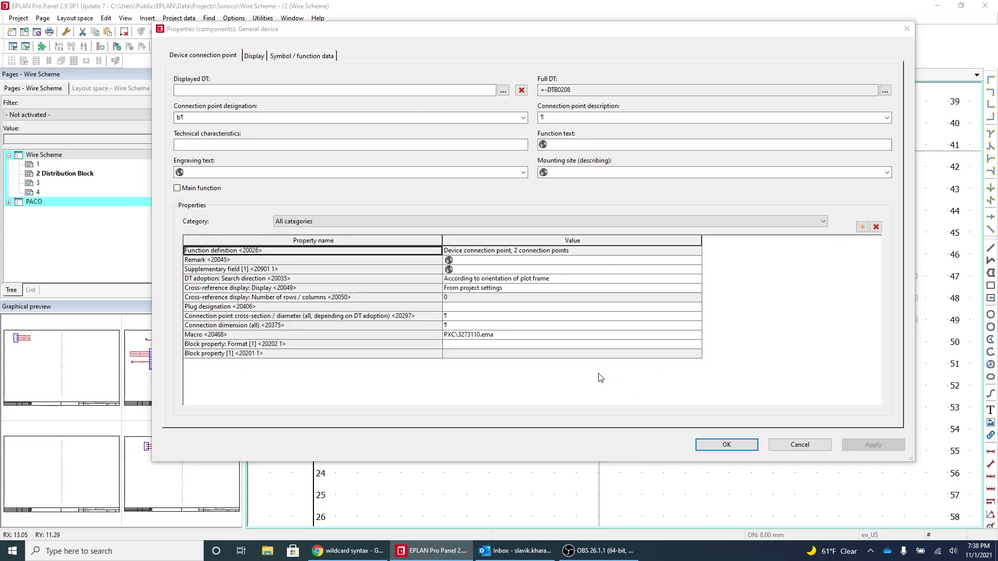
click(696, 343)
click(697, 344)
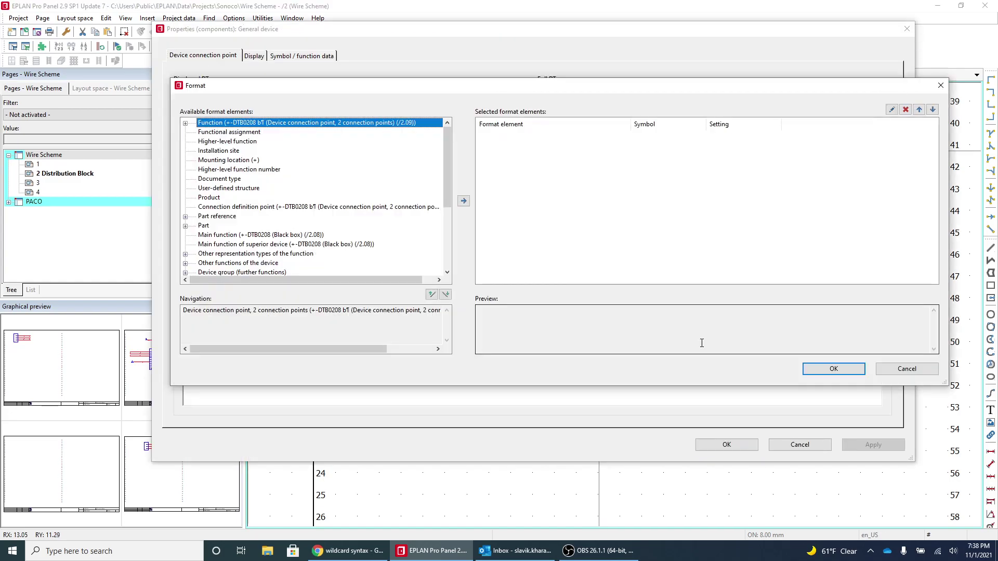
scroll(283, 234, down, 2)
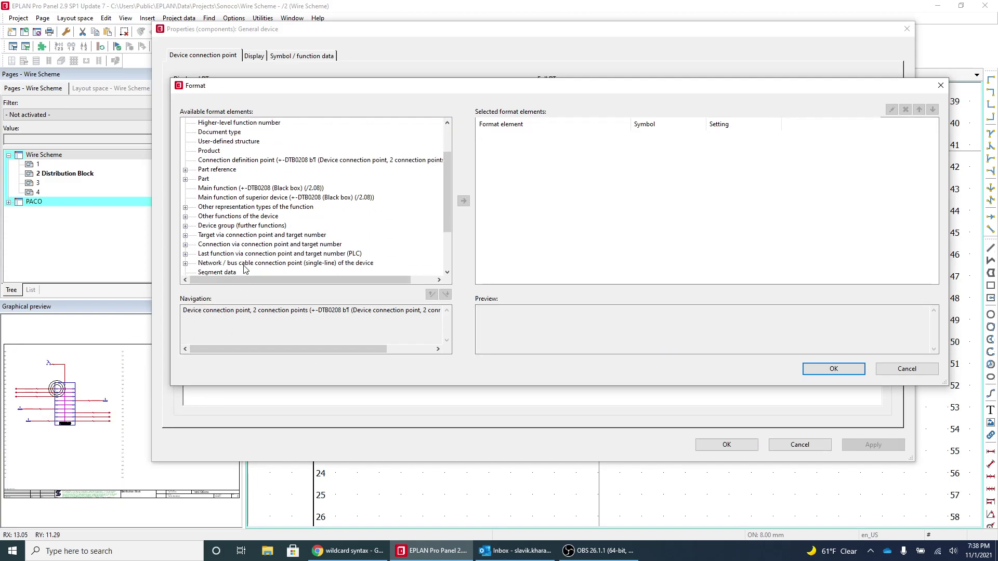
click(231, 234)
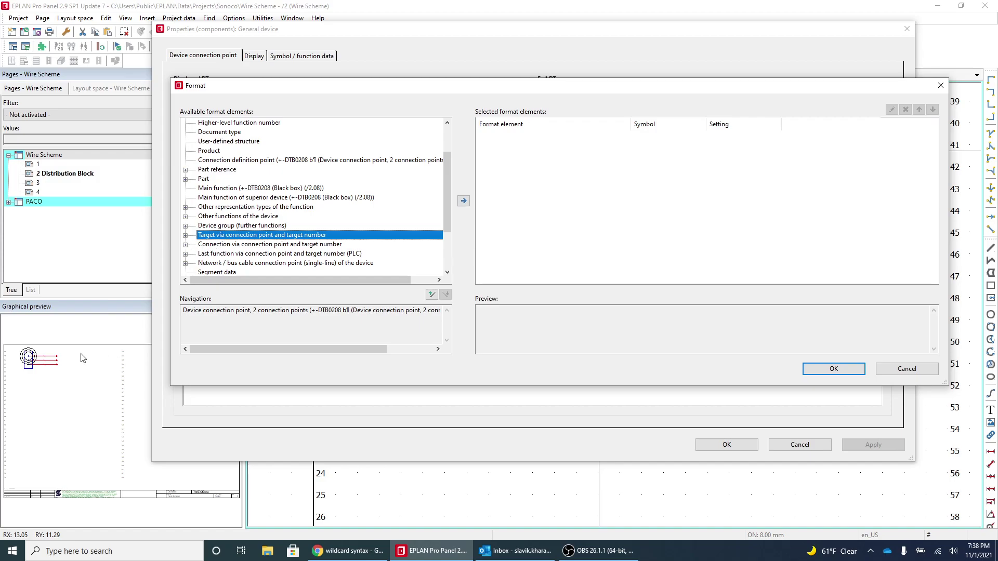
click(185, 236)
click(261, 133)
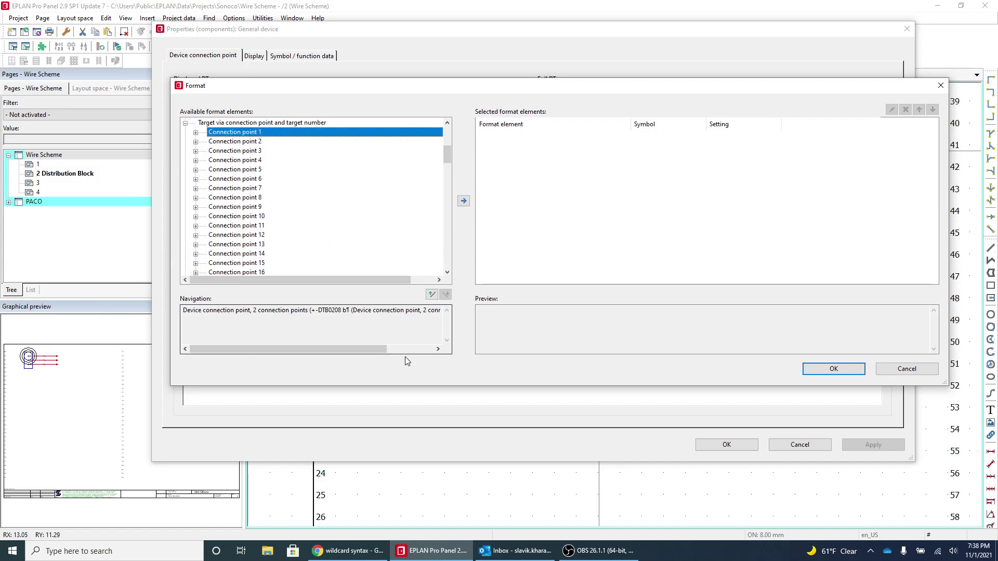
click(431, 295)
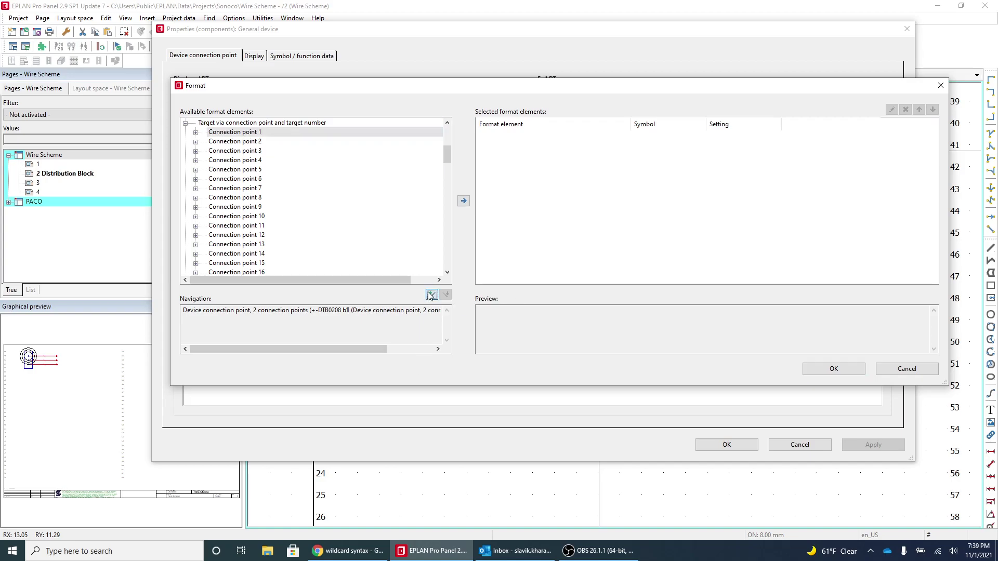
Add the target's general function property Page name <19022> to the format with a minimum of 2 digits.
scroll(356, 200, up, 2)
scroll(356, 201, up, 1)
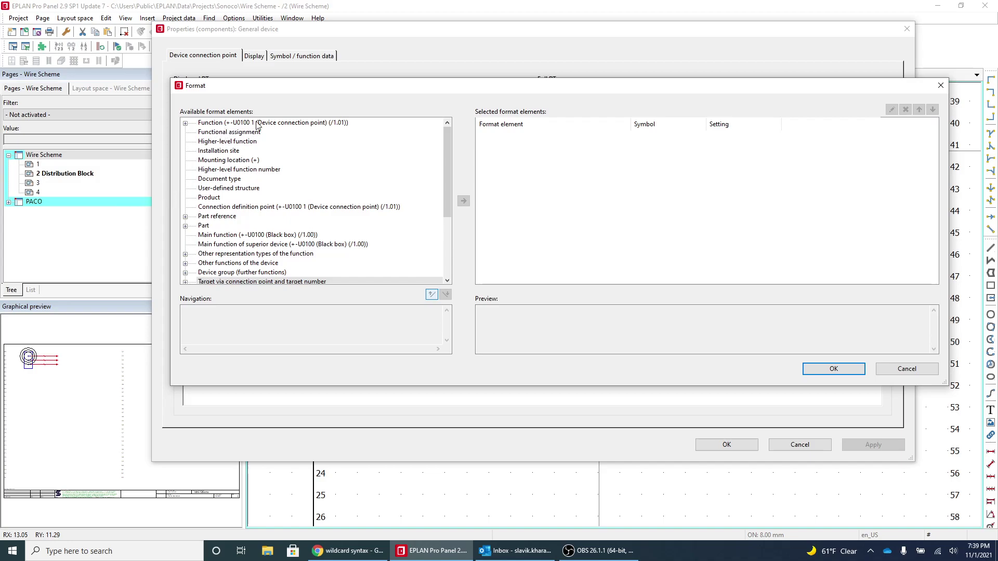
click(185, 123)
click(239, 144)
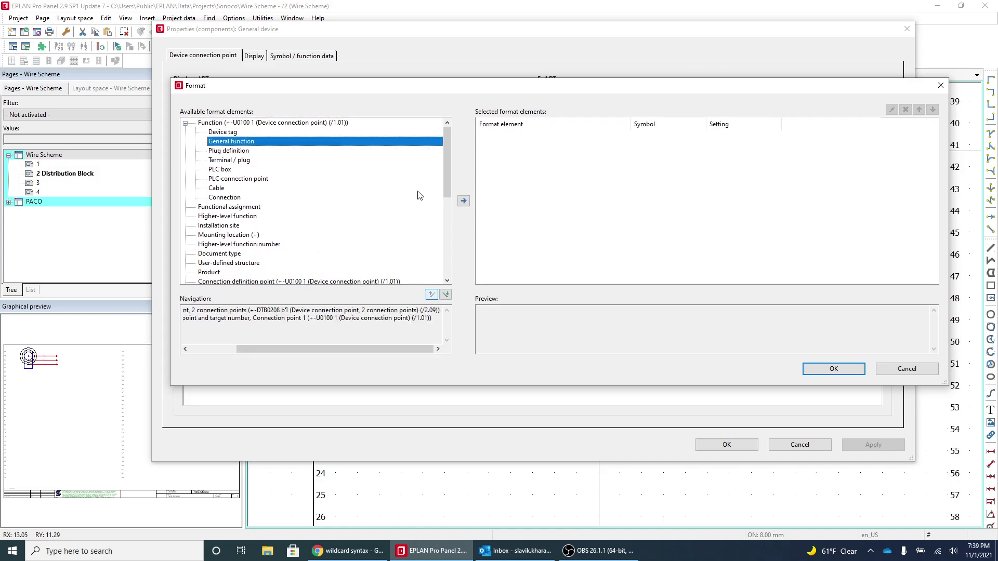
click(463, 201)
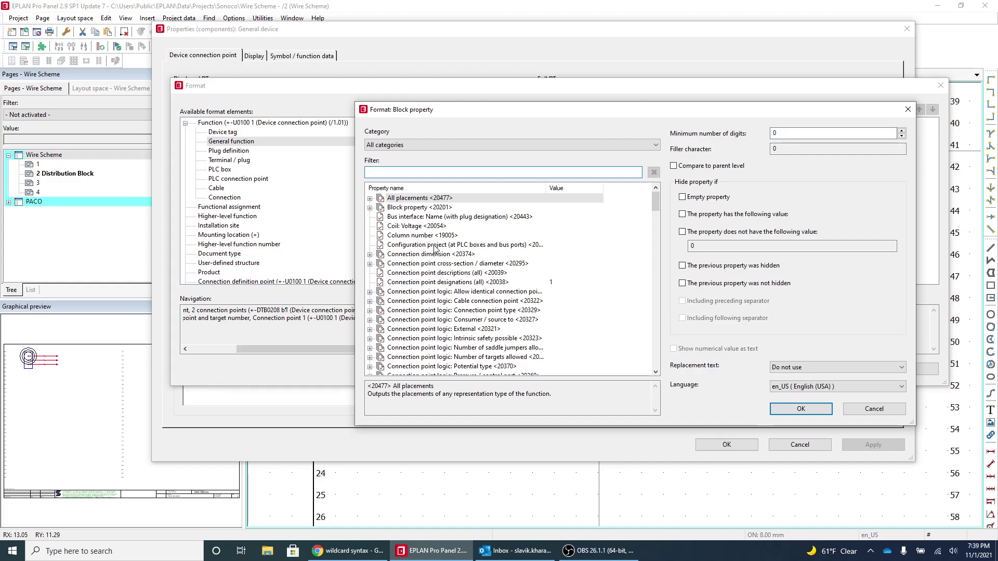
text(page name)
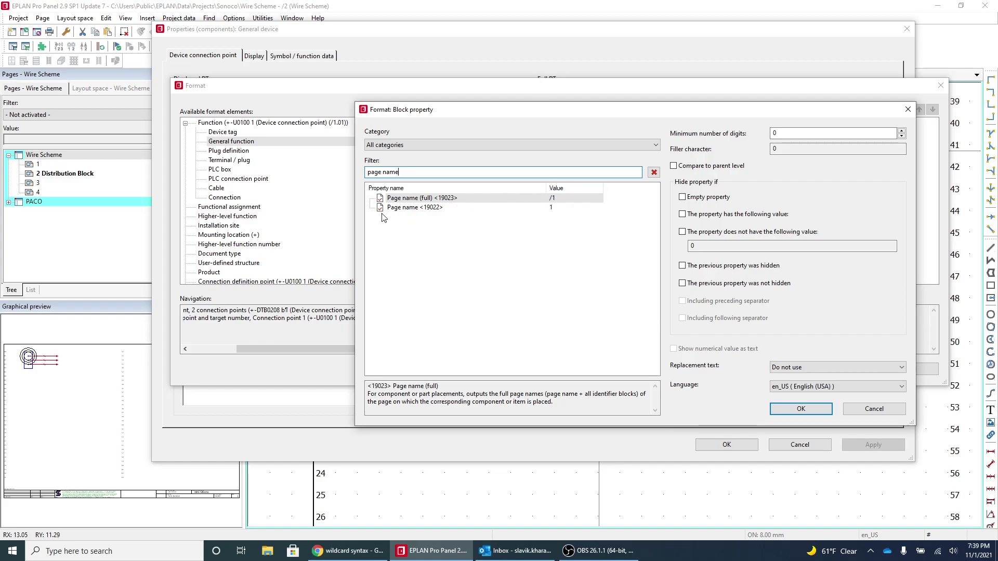
click(415, 209)
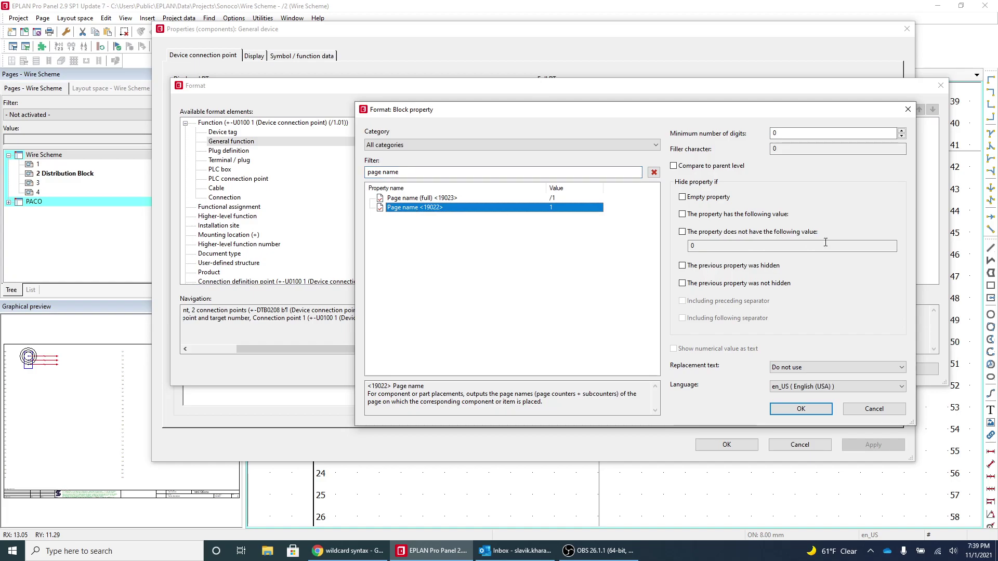
double_click(901, 132)
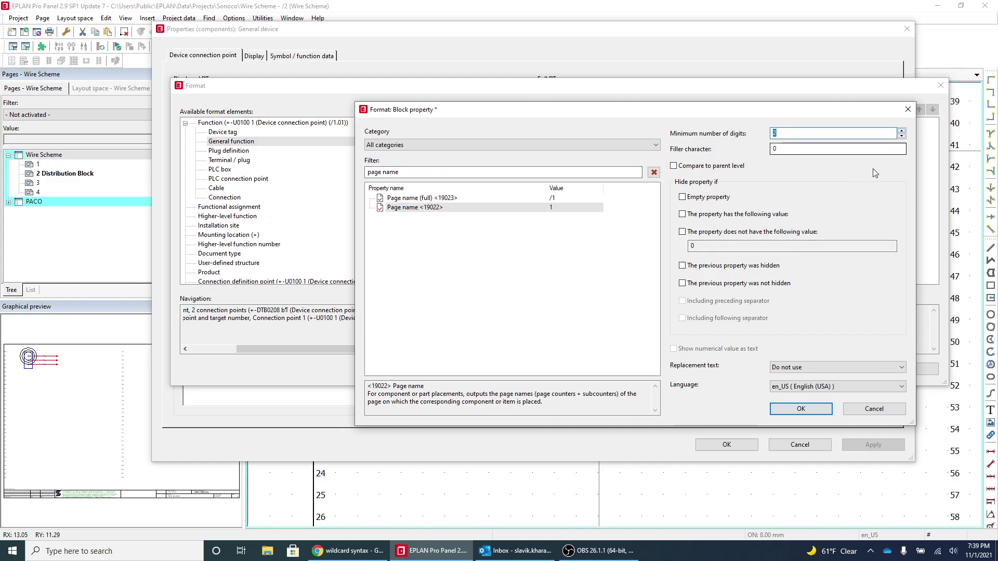
click(802, 409)
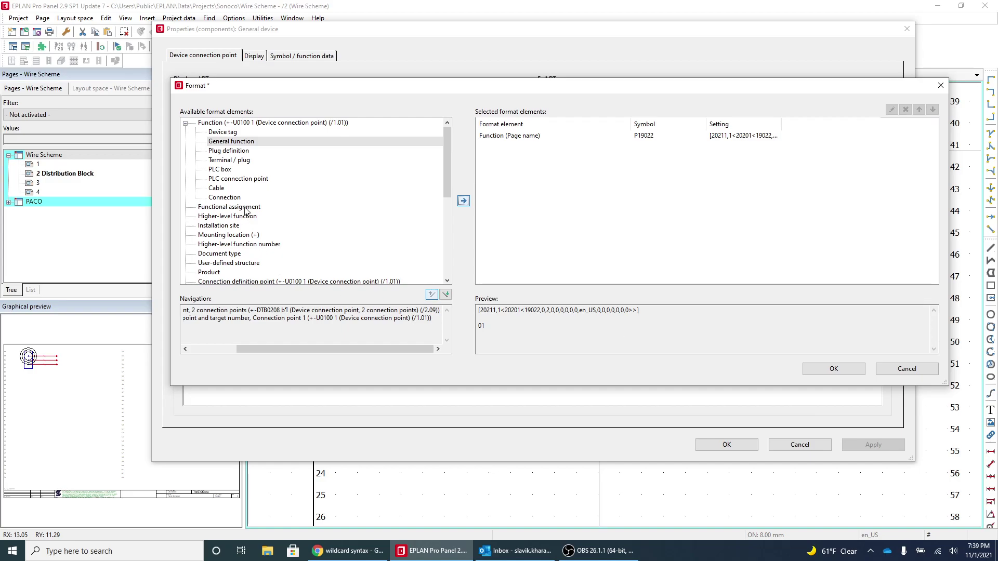
Add the target's Row number <19006> to the format with a minimum of 2 digits, then accept and apply the block property format.
click(463, 203)
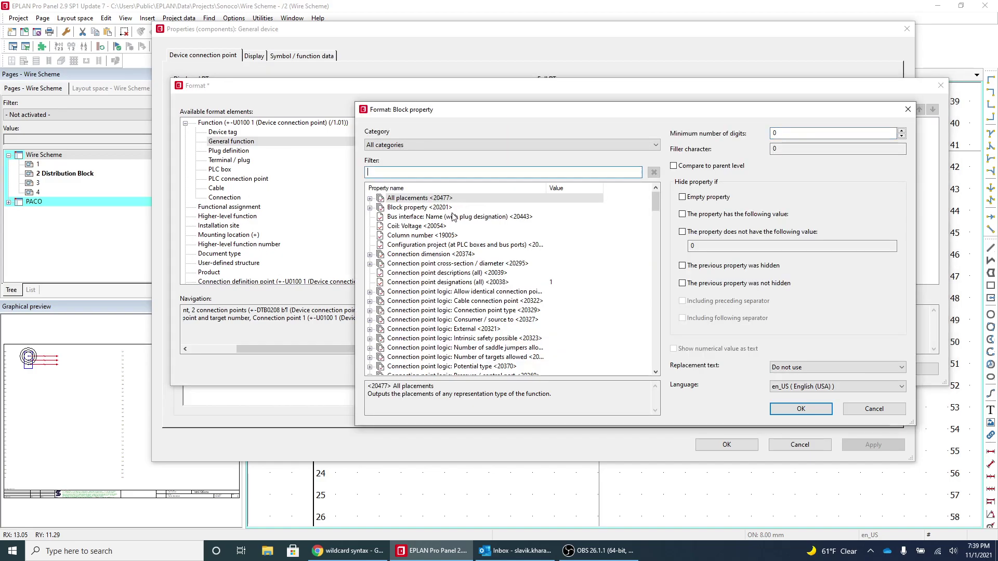
text(row number)
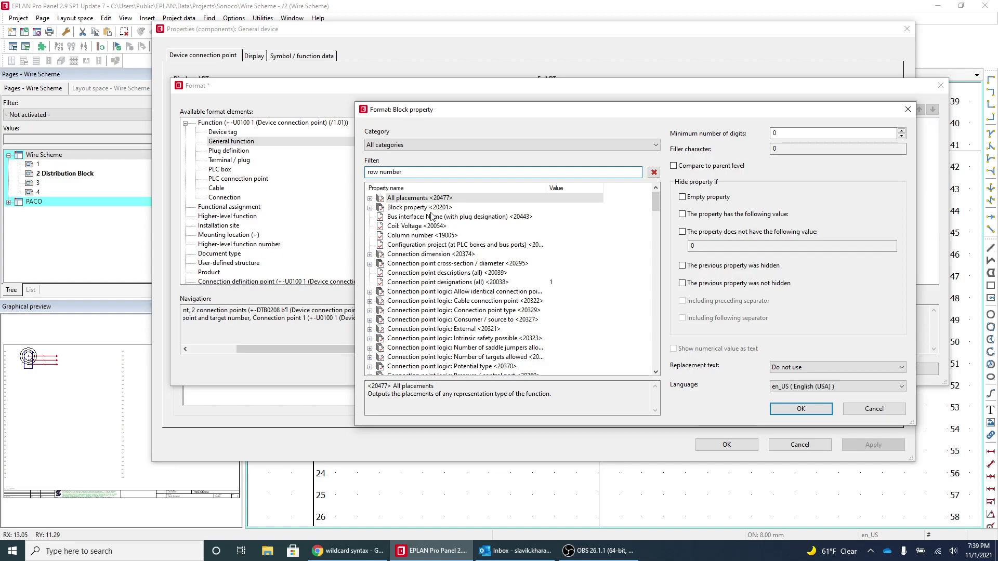
click(902, 130)
click(902, 130)
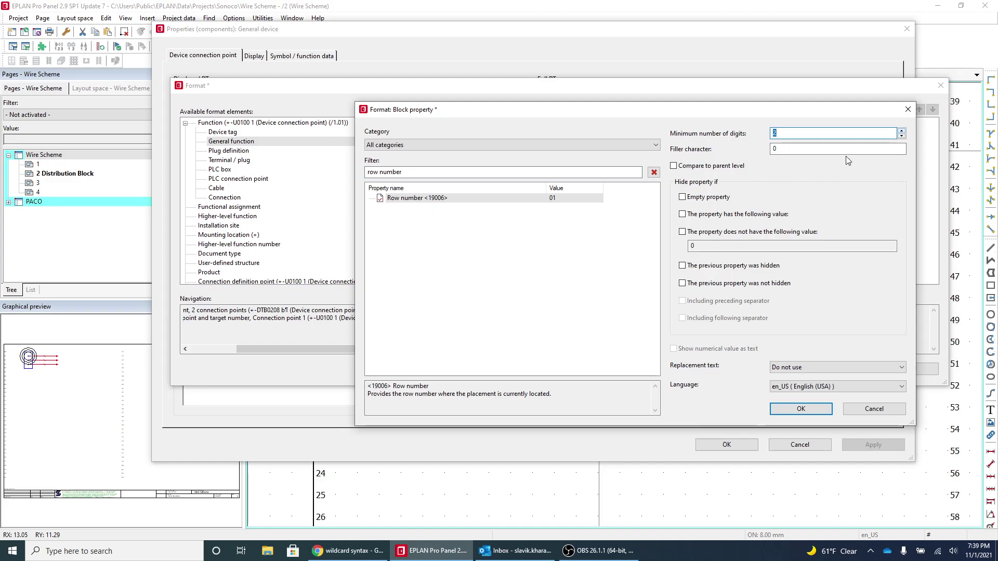
click(796, 409)
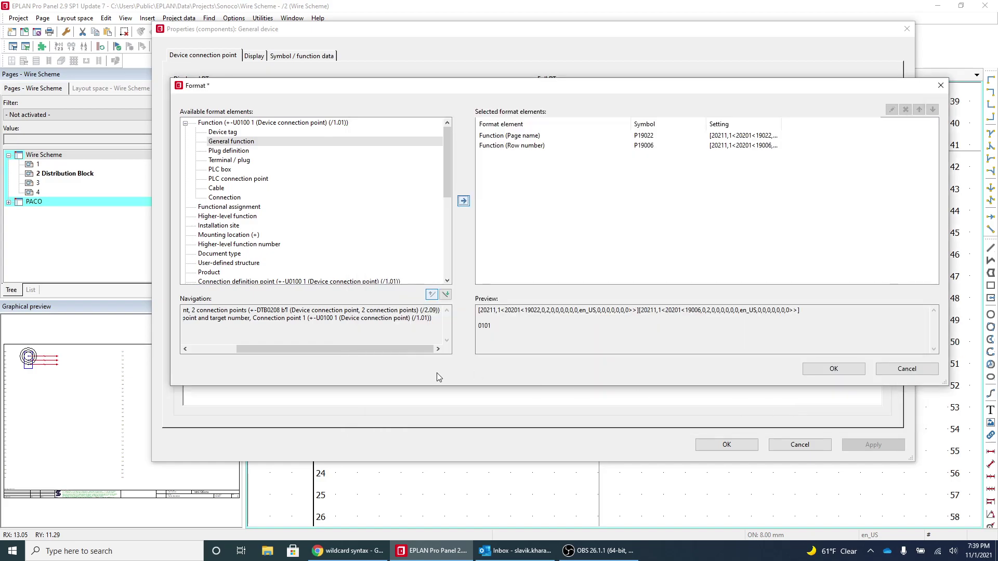
click(847, 370)
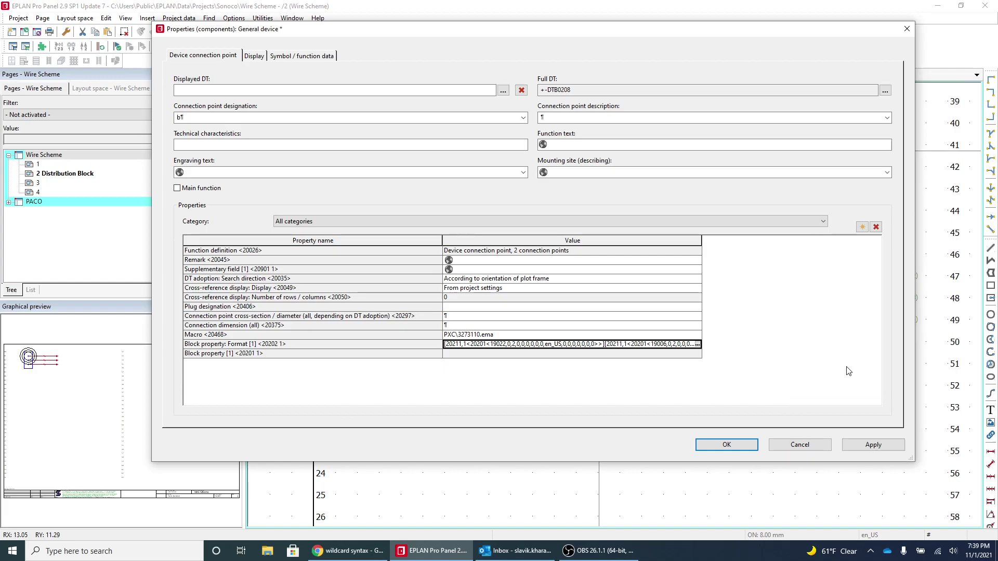
click(884, 444)
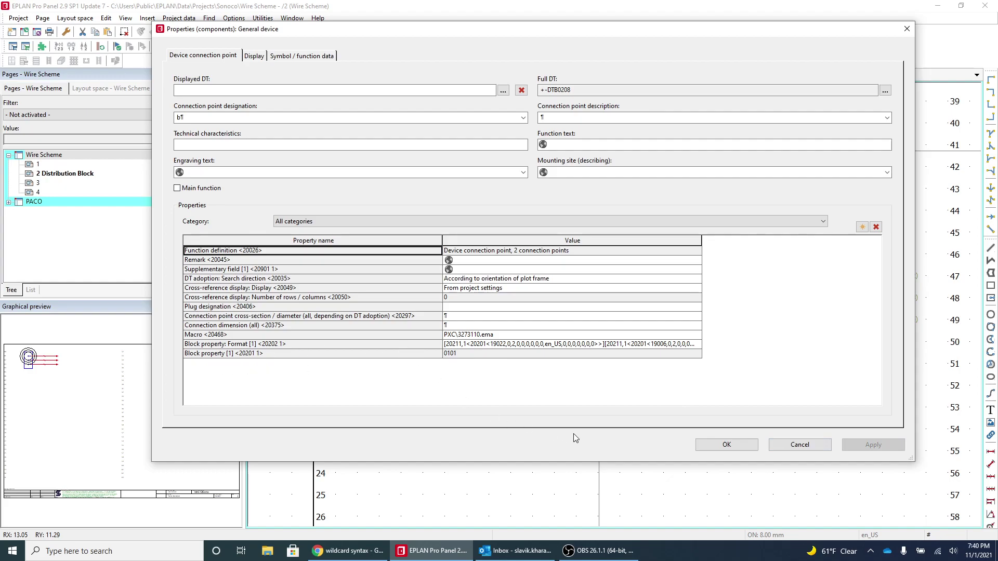
Add Block property [1] <20201 1> to connection point b's displayed properties and apply the change.
click(254, 56)
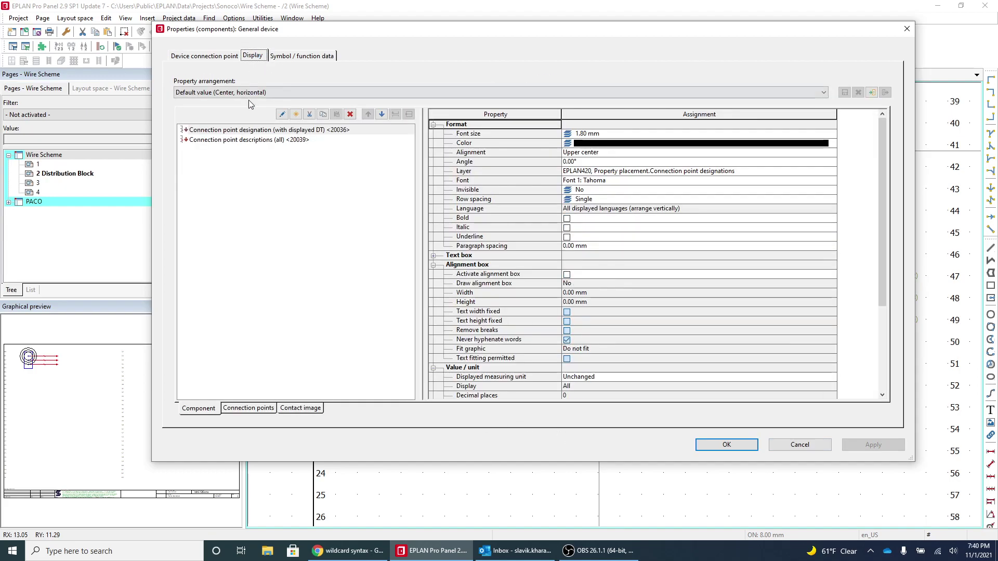
click(291, 139)
click(296, 114)
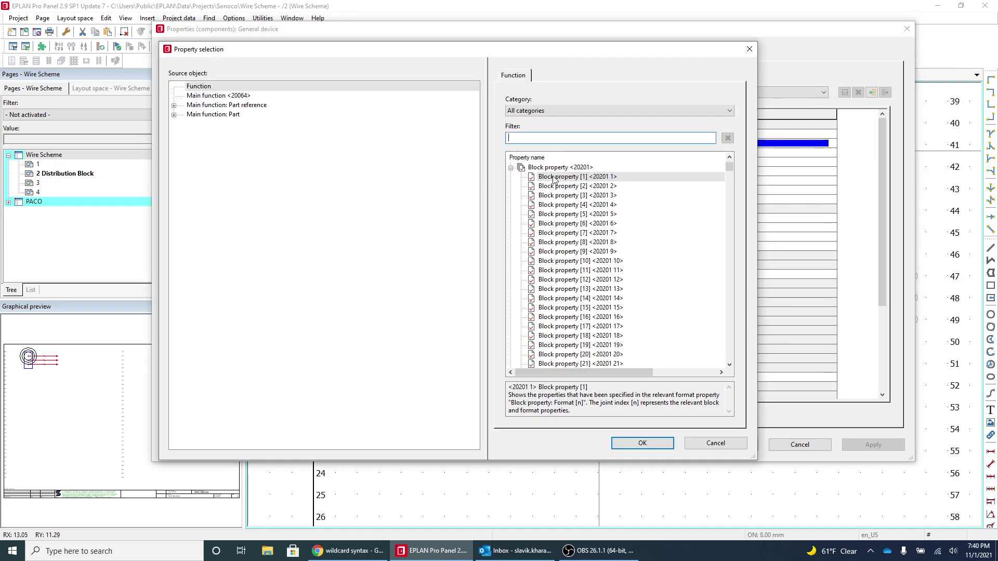
click(560, 179)
click(644, 442)
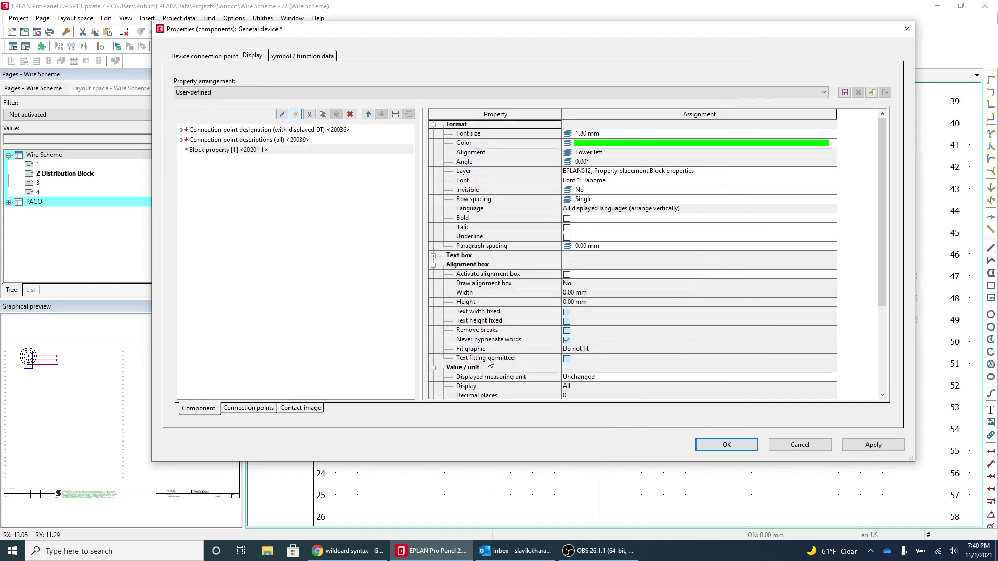
click(900, 447)
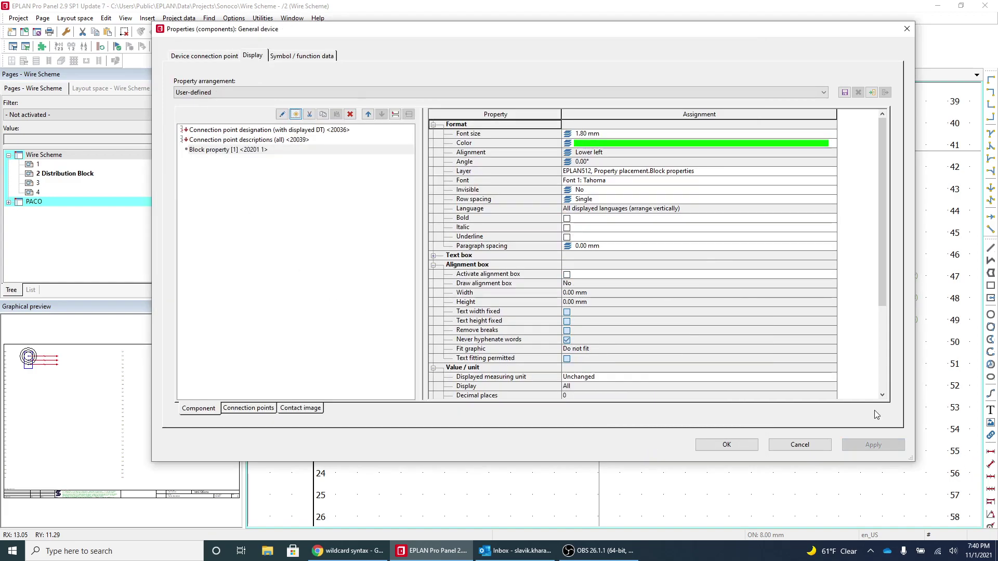
Copy connection point b's Block property: Format [1] value and close its properties.
click(203, 55)
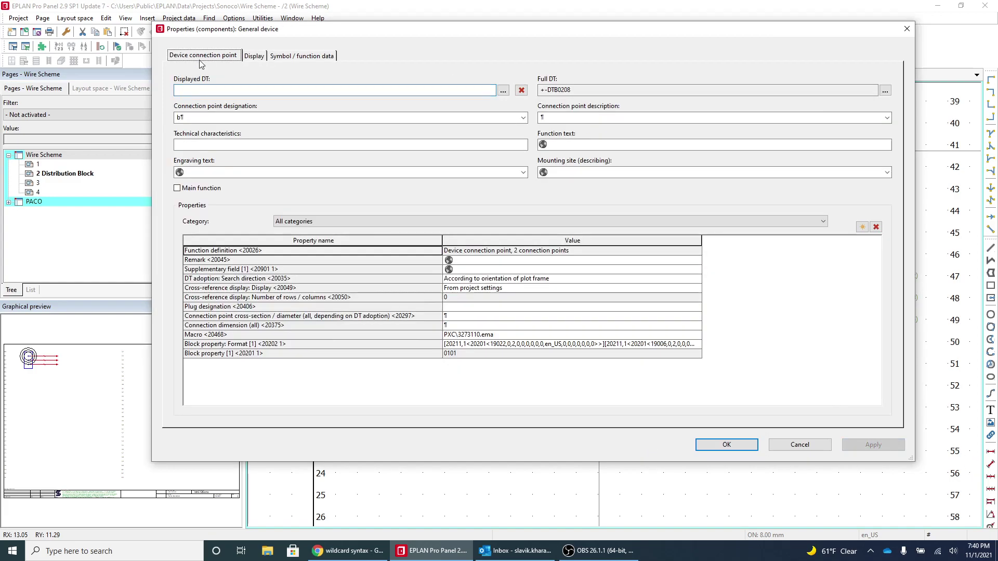
click(512, 344)
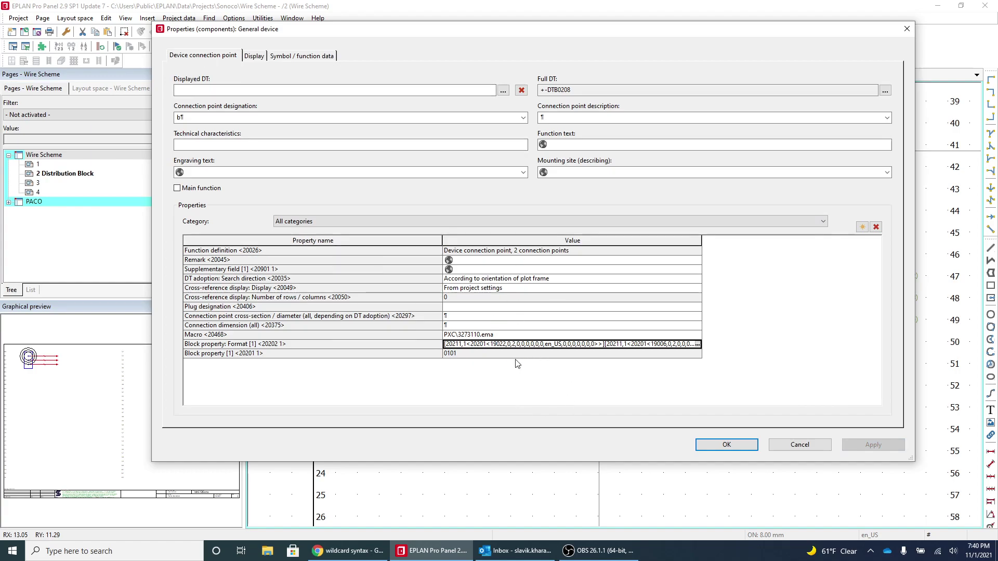
click(726, 444)
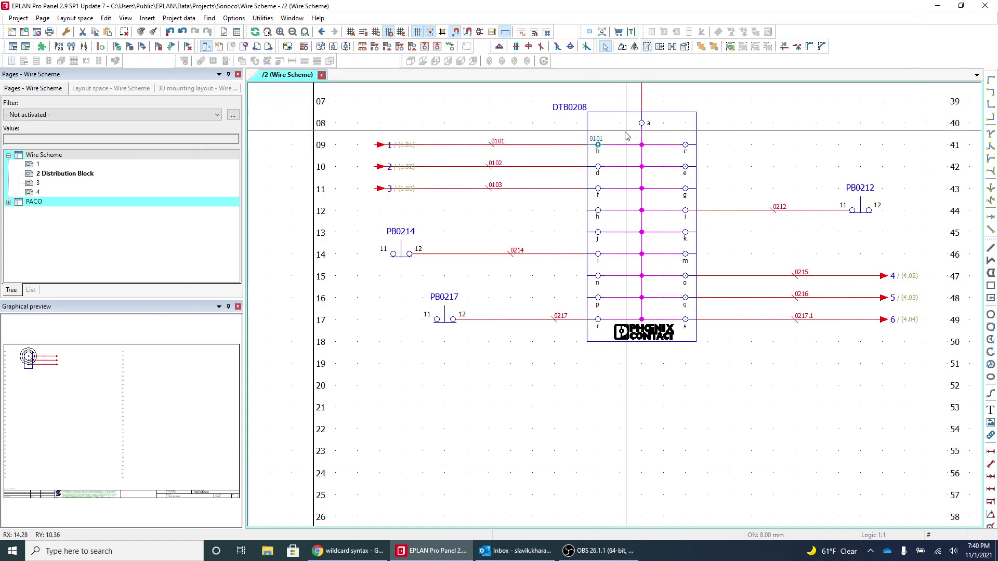
Paste the copied Block property: Format [1] value into the properties of all the distribution block's other connection points together.
drag(663, 127, 705, 370)
ctrl+drag(553, 194, 664, 423)
ctrl+click(622, 157)
right_click(631, 157)
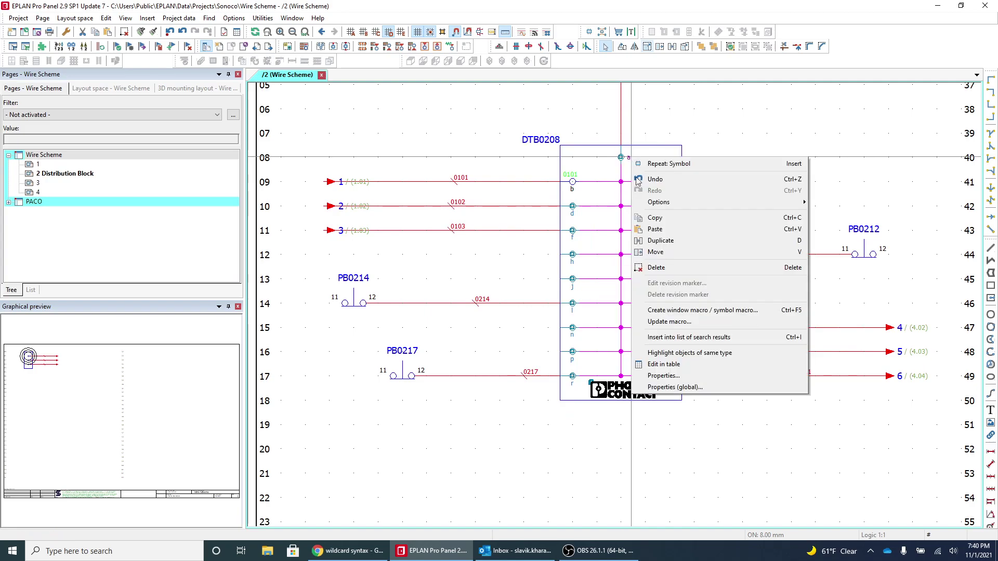
click(668, 374)
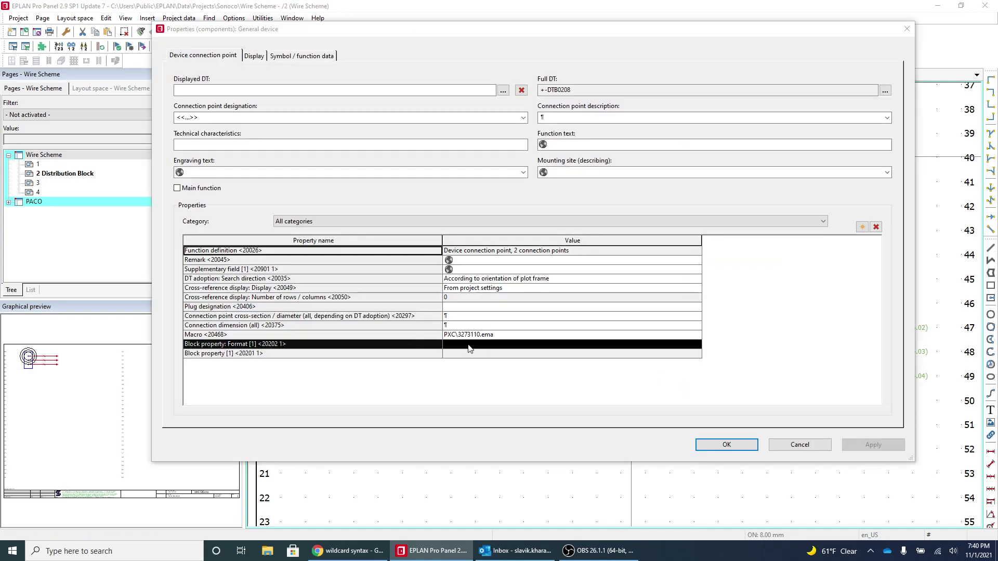
click(470, 345)
key(ctrl+v)
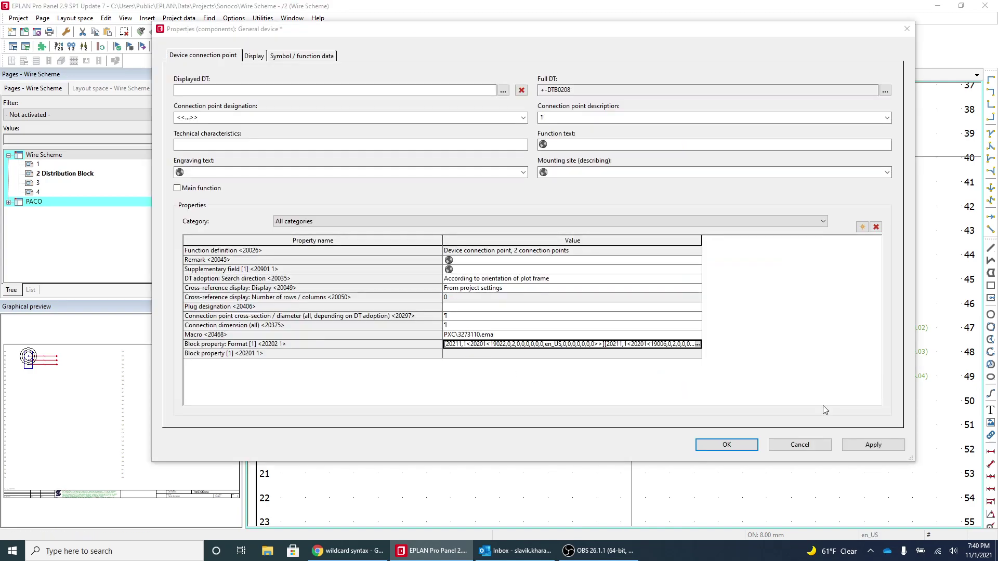
click(852, 446)
click(738, 448)
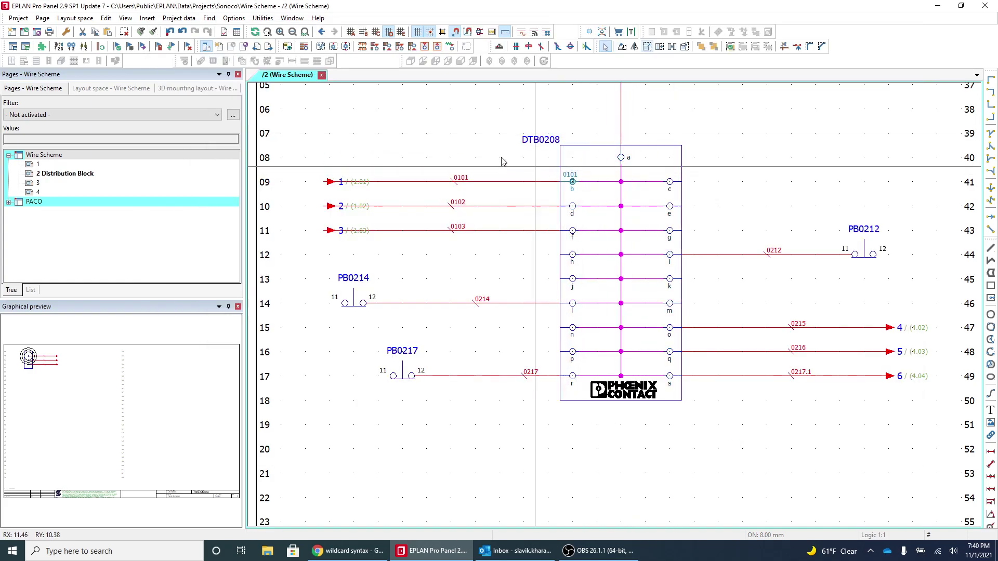
Copy the format of connection point b and assign it to all the other connection points of the distribution block.
click(148, 35)
click(543, 193)
drag(574, 307, 591, 386)
ctrl+drag(663, 103, 688, 400)
ctrl+click(620, 157)
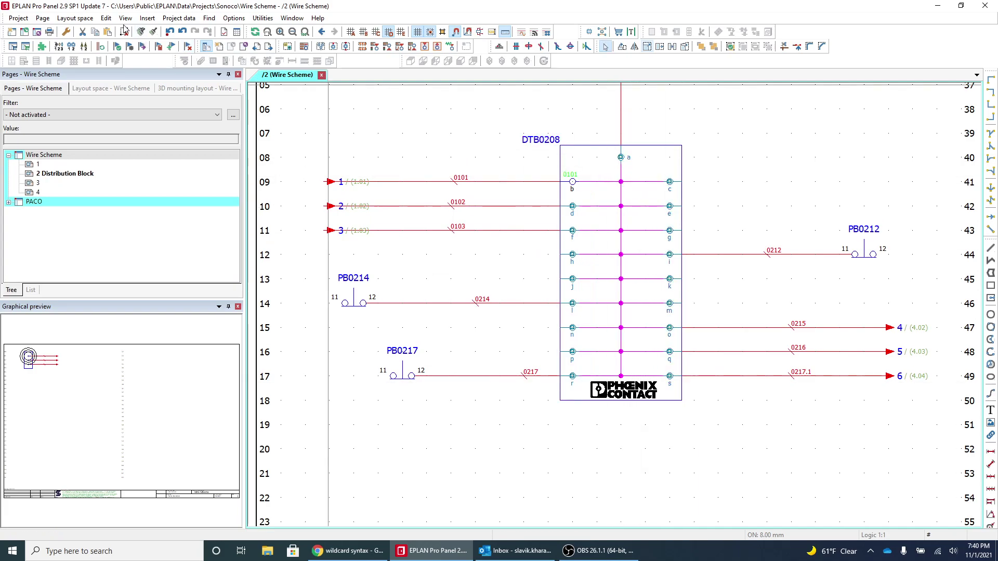
click(154, 32)
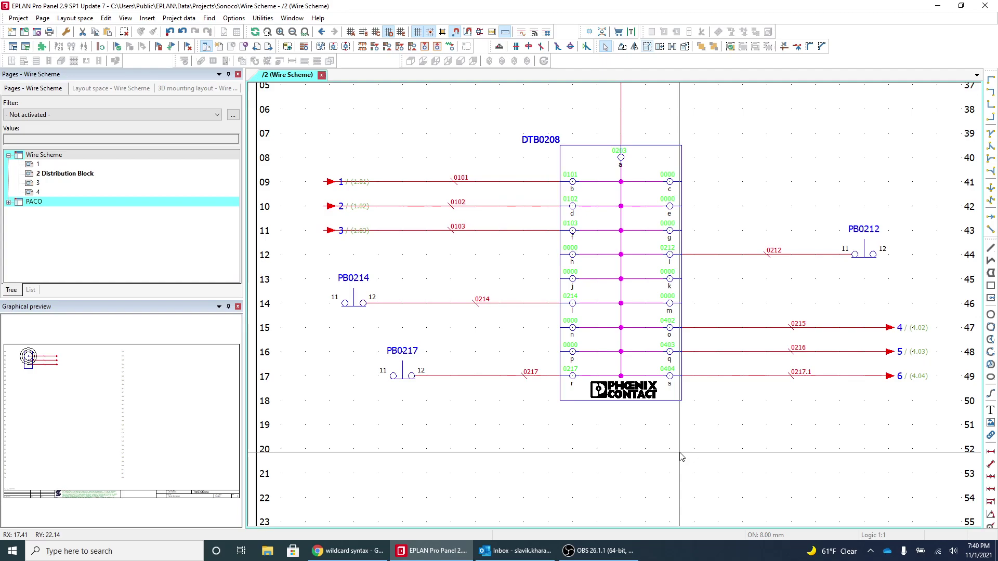
scroll(568, 385, down, 4)
scroll(546, 294, up, 4)
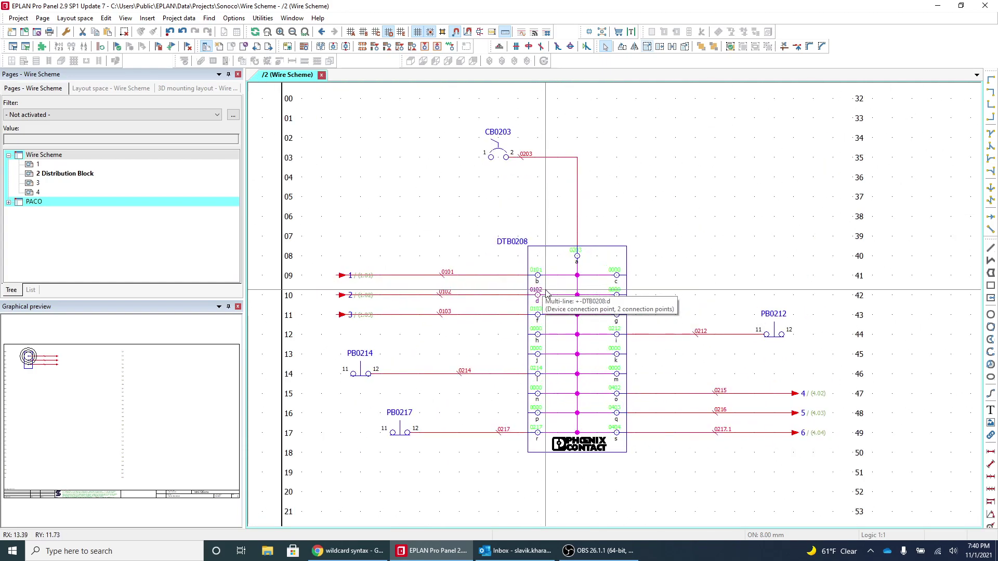
scroll(484, 364, up, 2)
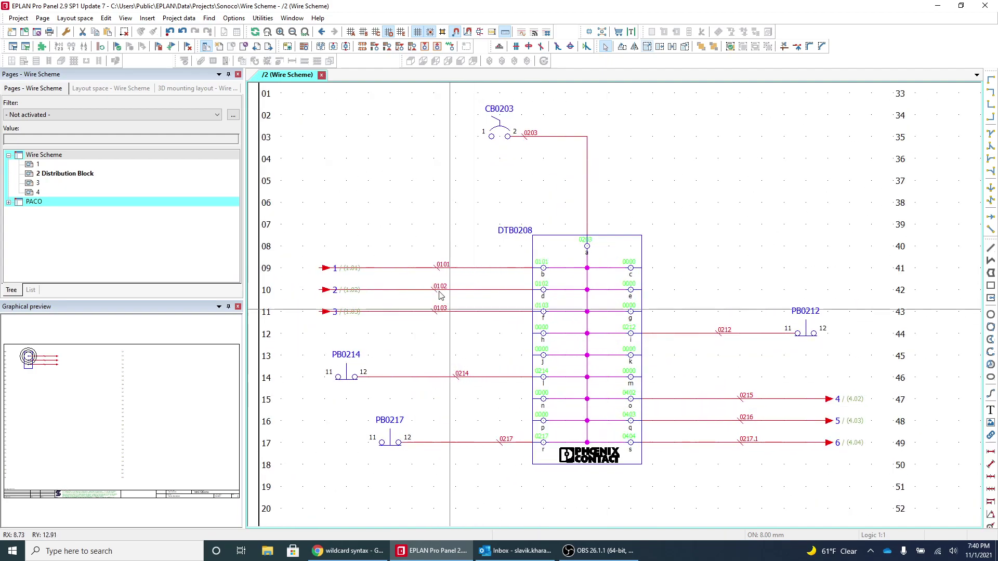
Add a format group for device DTB0208 with extent Signal / state to the project's Sonoco NFPA standard connection numbering scheme.
scroll(433, 259, up, 1)
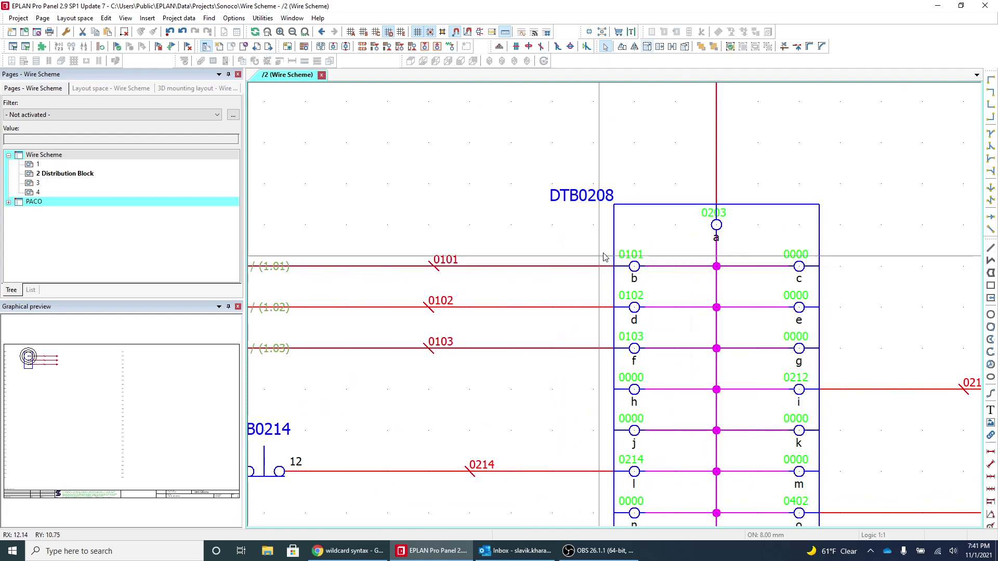
scroll(520, 218, down, 3)
scroll(507, 230, up, 1)
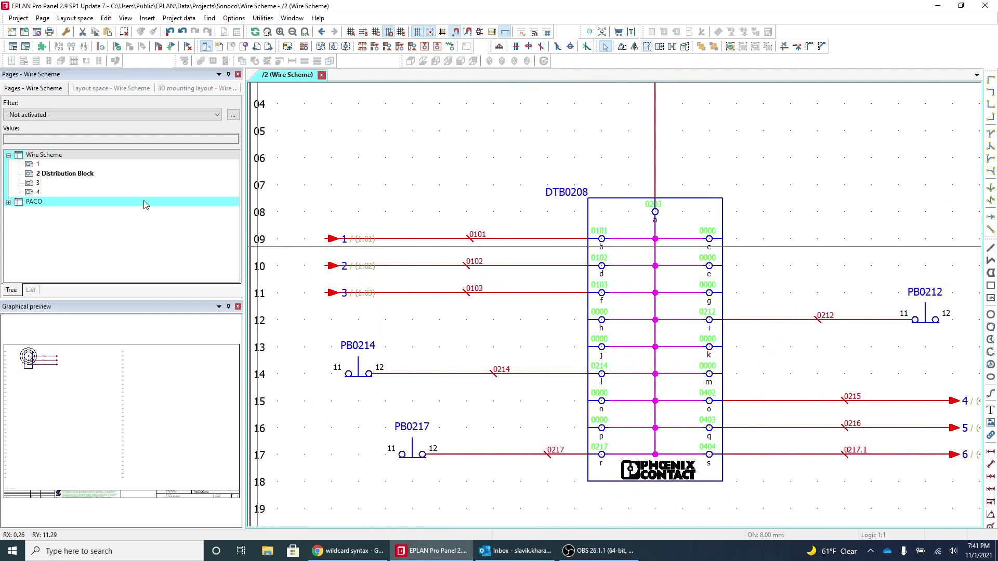
click(50, 156)
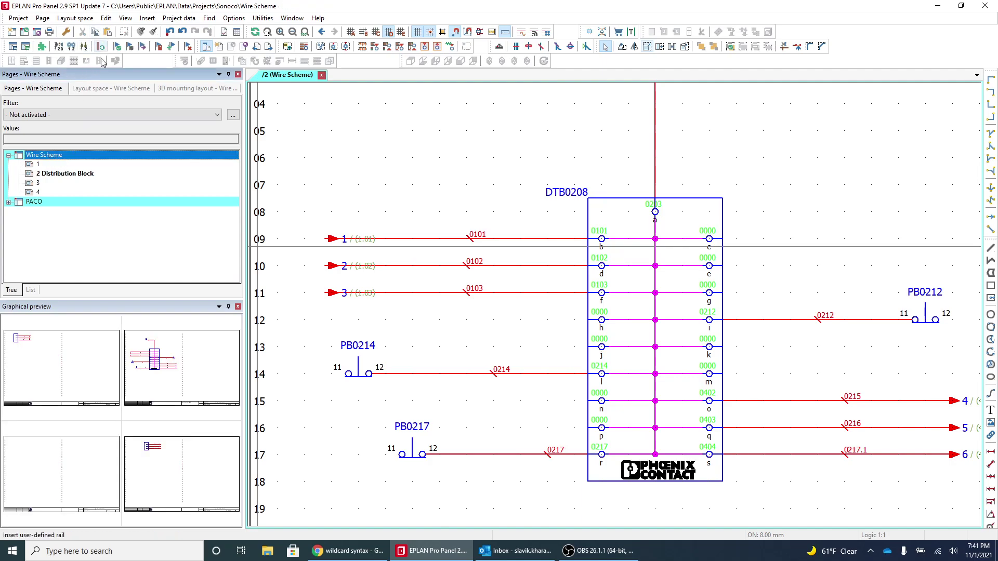
click(66, 32)
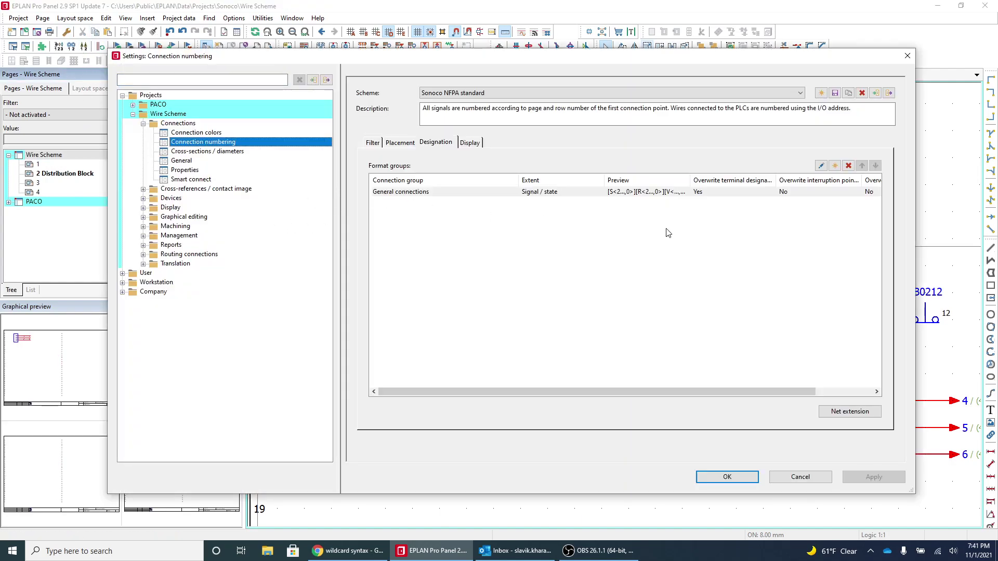
click(835, 165)
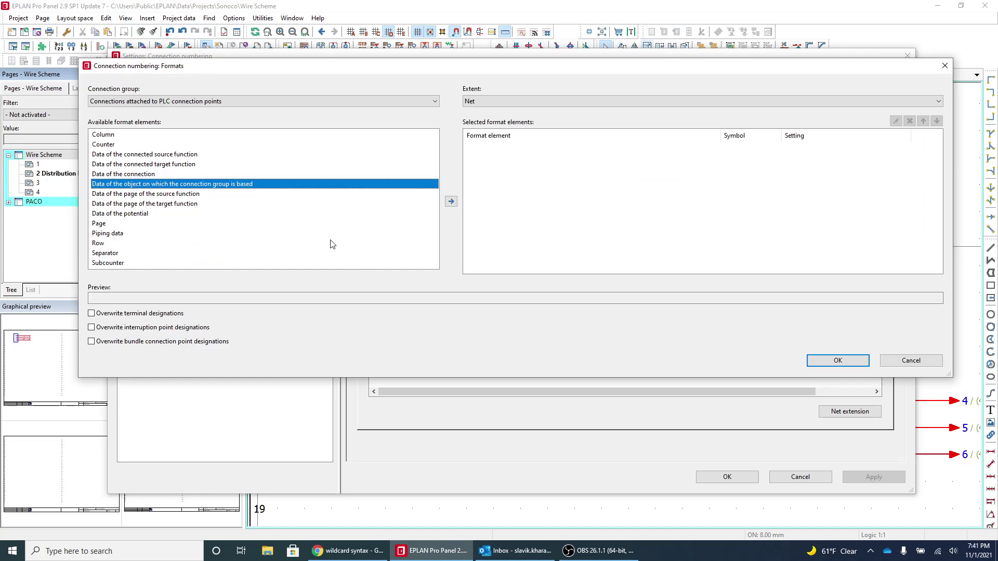
click(141, 101)
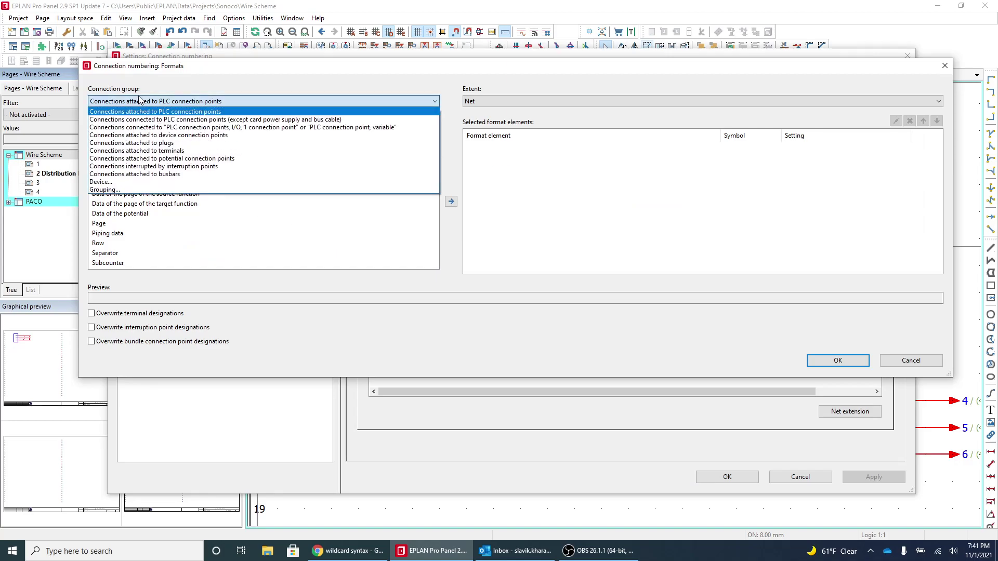
click(112, 188)
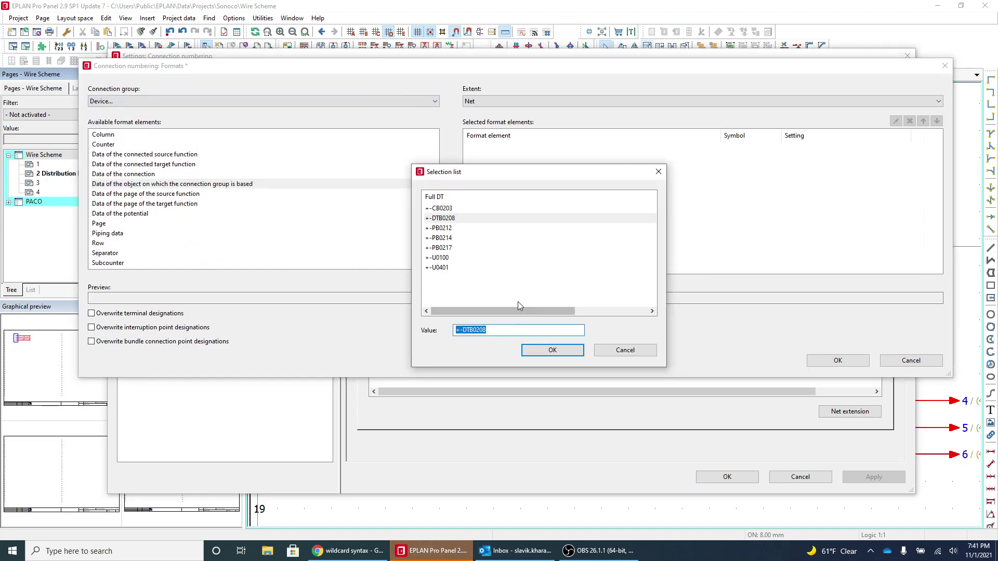
click(443, 218)
click(555, 351)
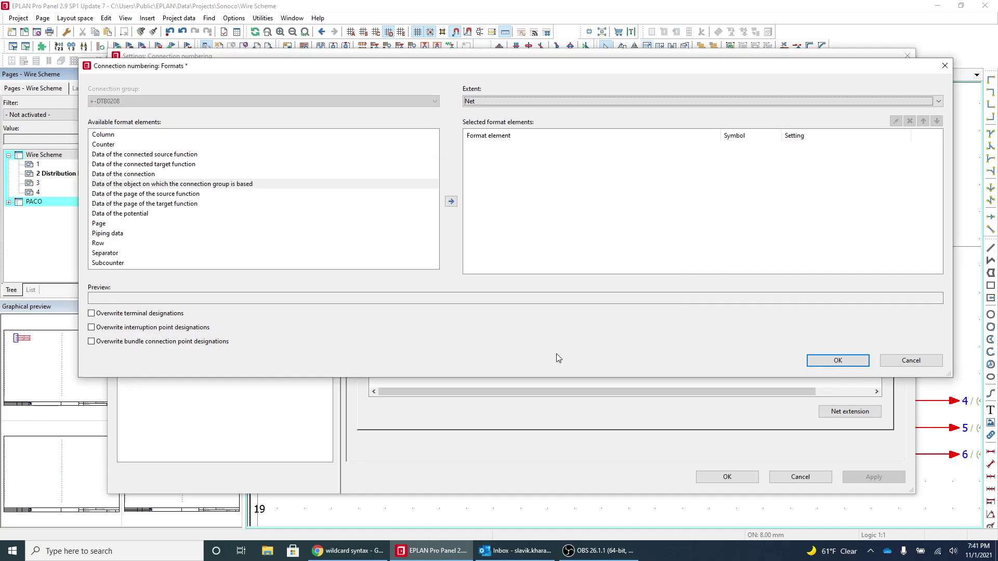
click(520, 101)
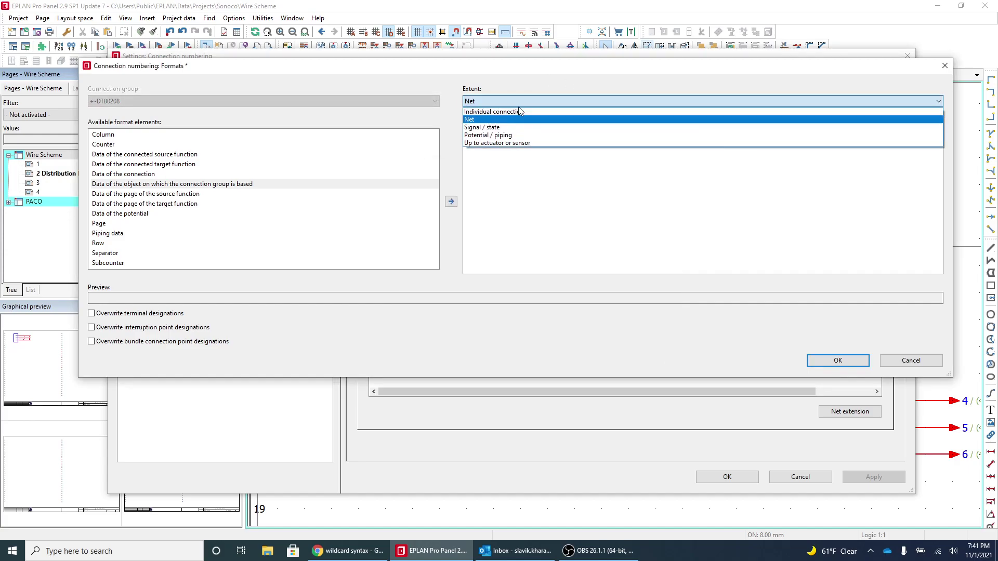
click(496, 130)
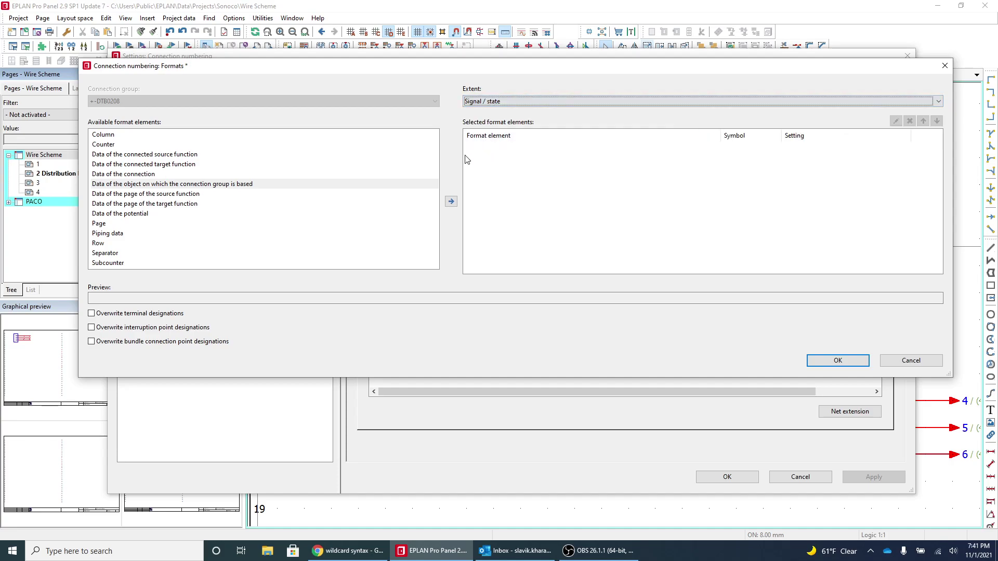
Add Block property [1] <20201 1> of the object on which the connection group is based as a format element.
click(104, 185)
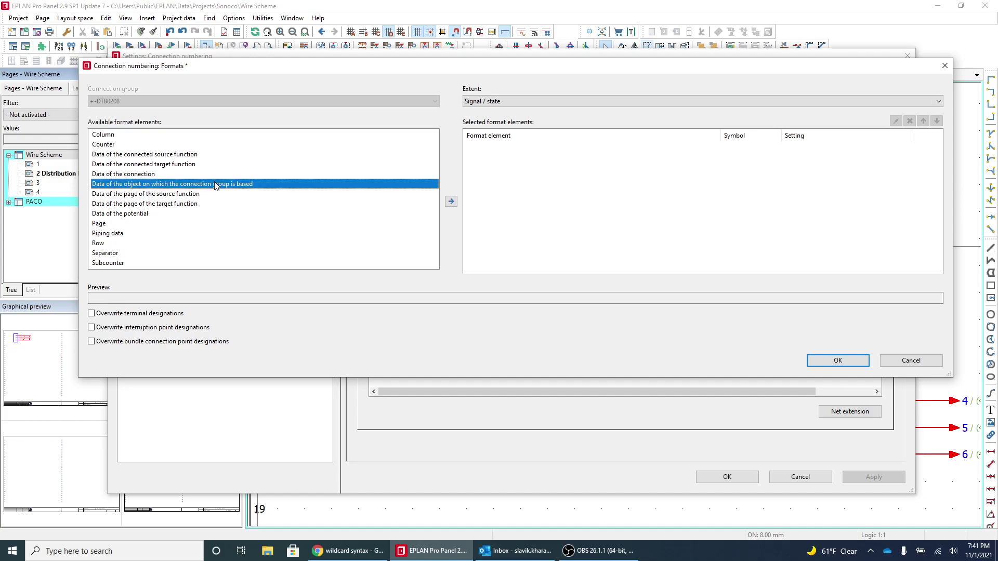
click(451, 201)
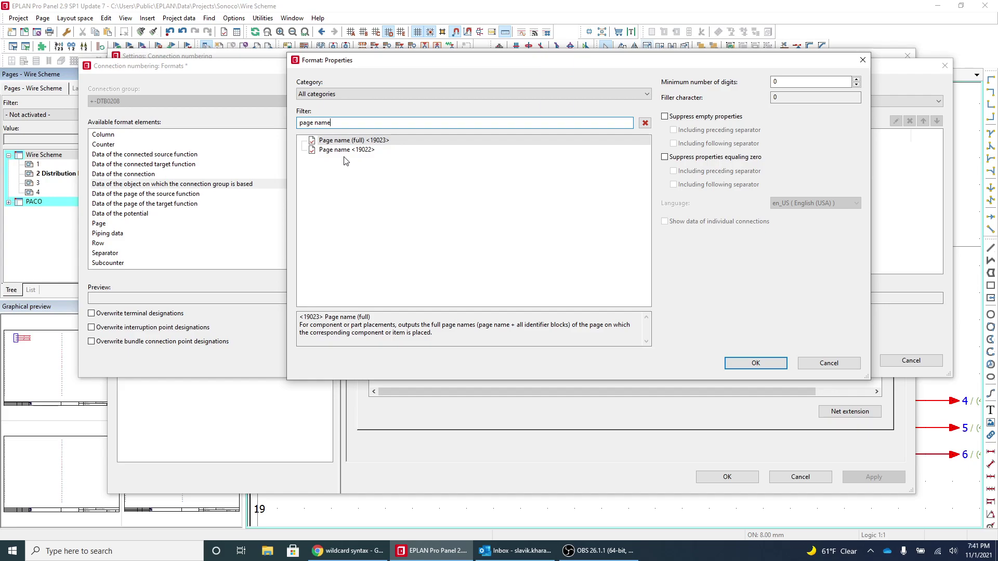
key(ctrl+a)
key(BackSpace)
drag(404, 60, 366, 65)
text(b)
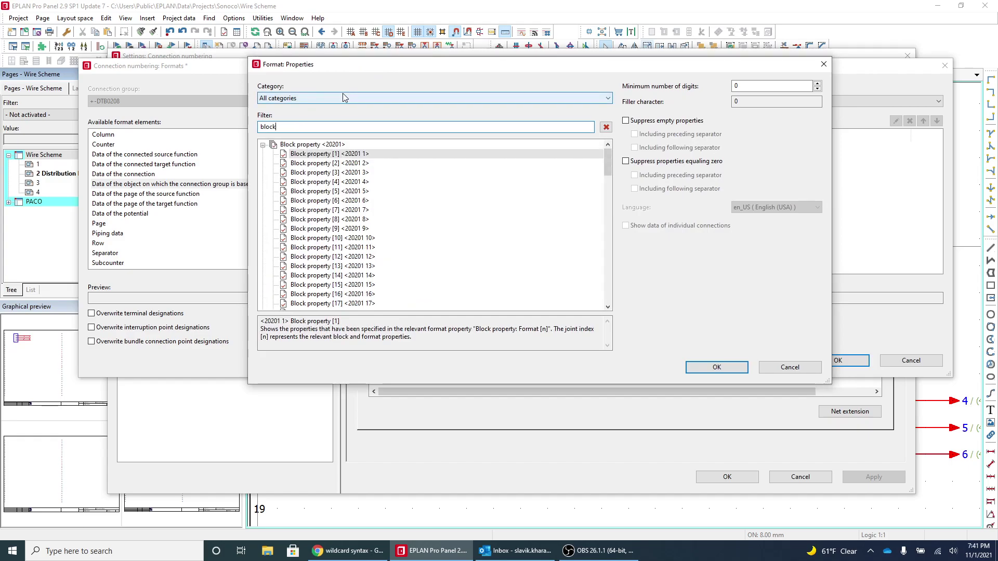
click(338, 153)
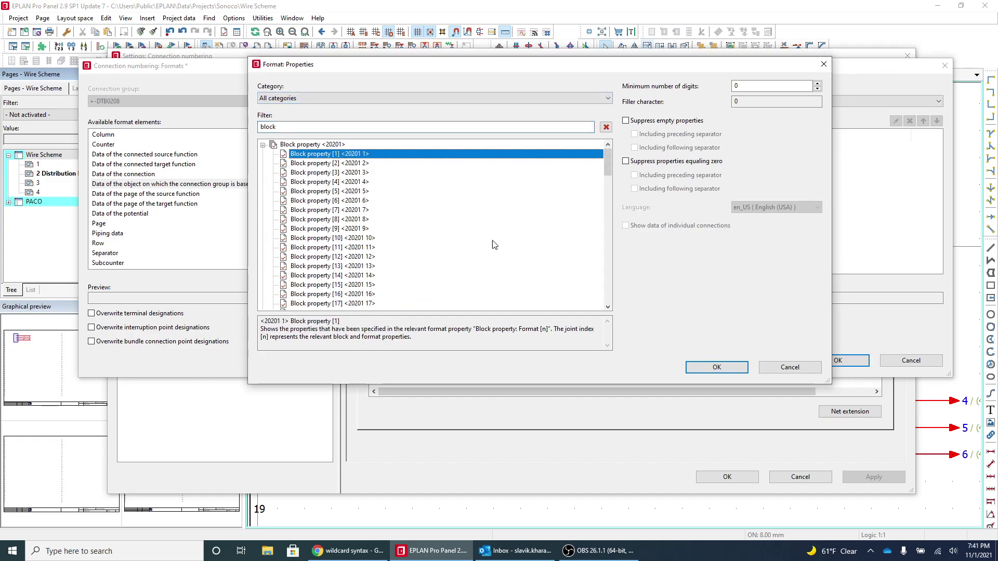
click(724, 367)
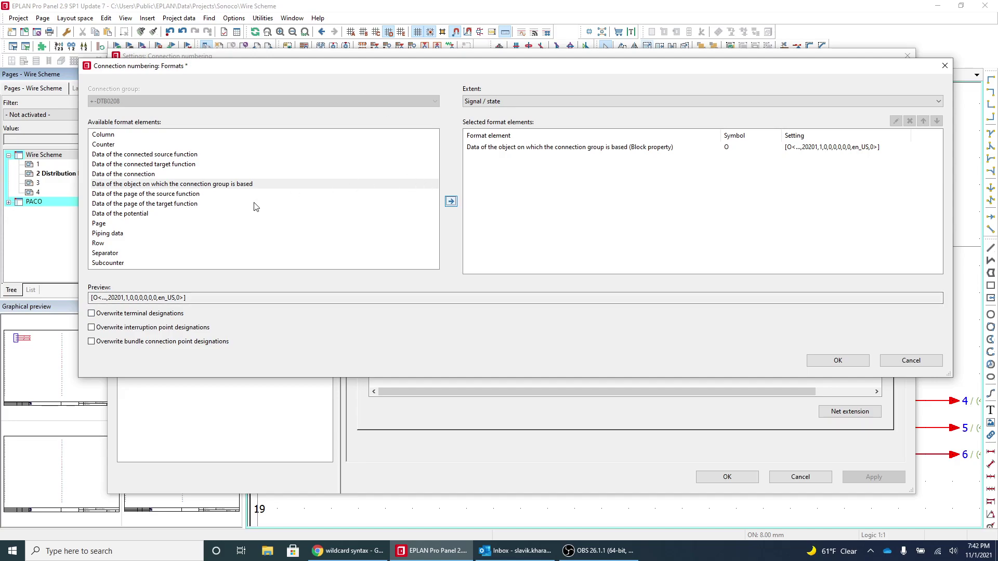
Add the name of the potential from the data of the potential as a second format element and accept the format group.
click(224, 213)
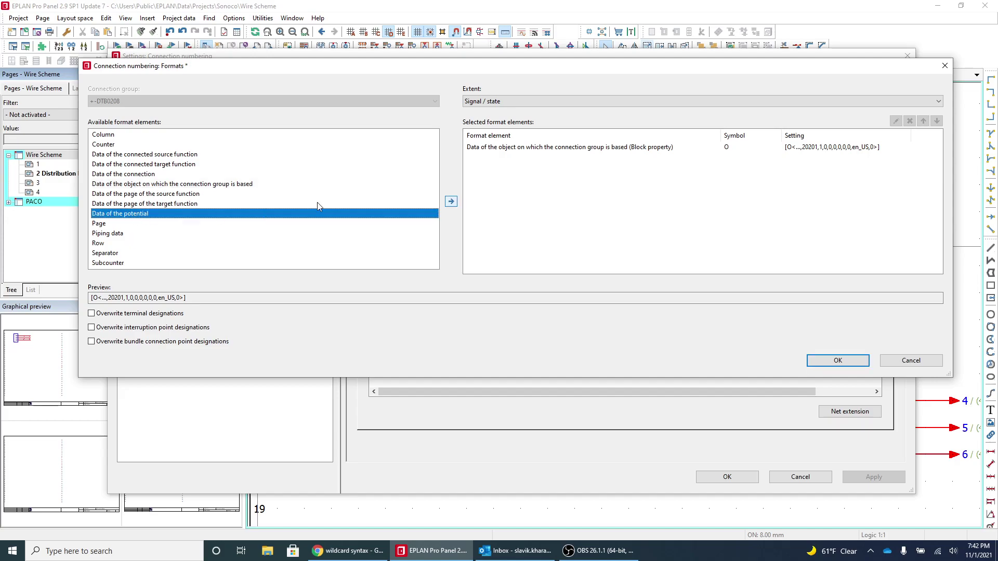
click(451, 202)
text(name)
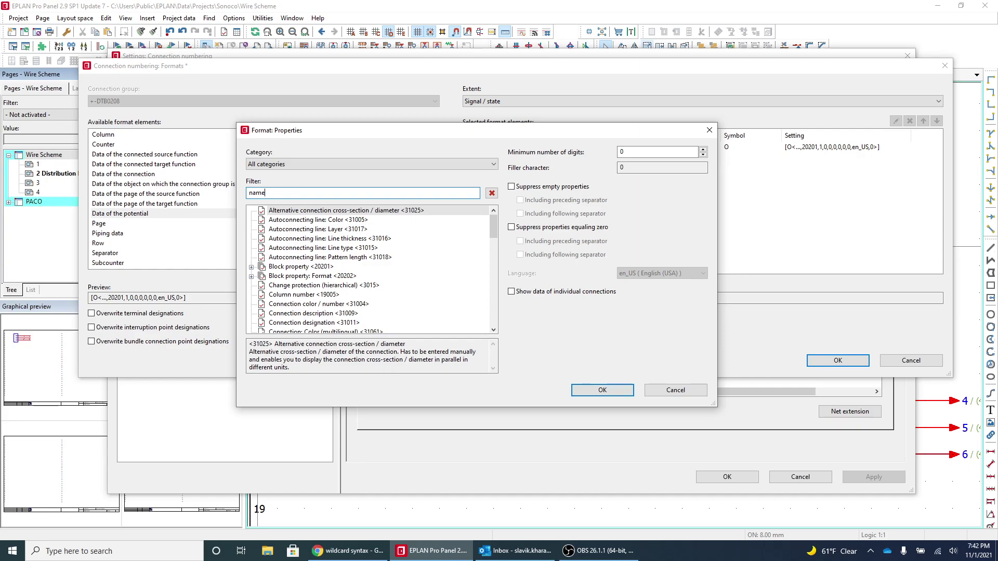
click(326, 210)
click(617, 391)
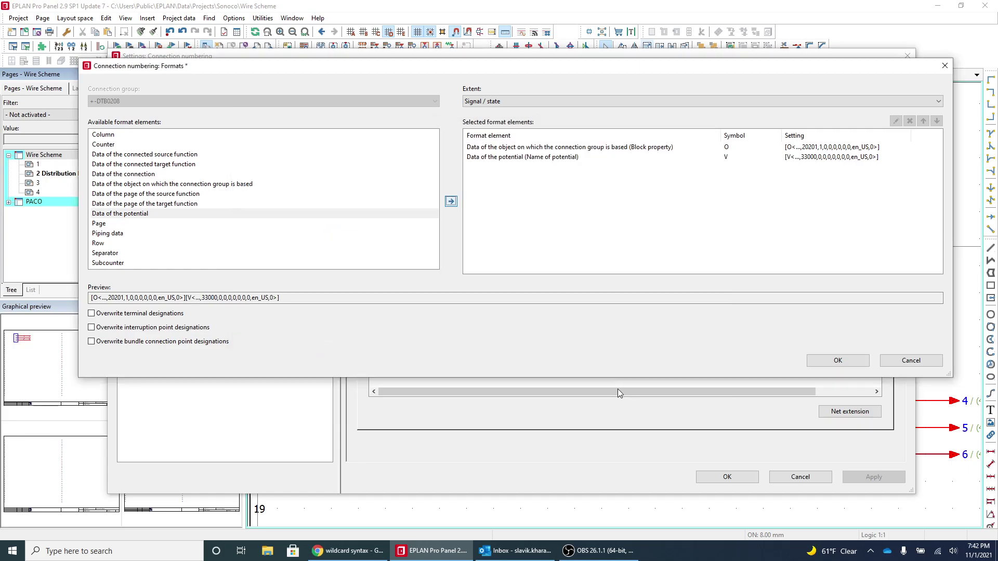
click(845, 360)
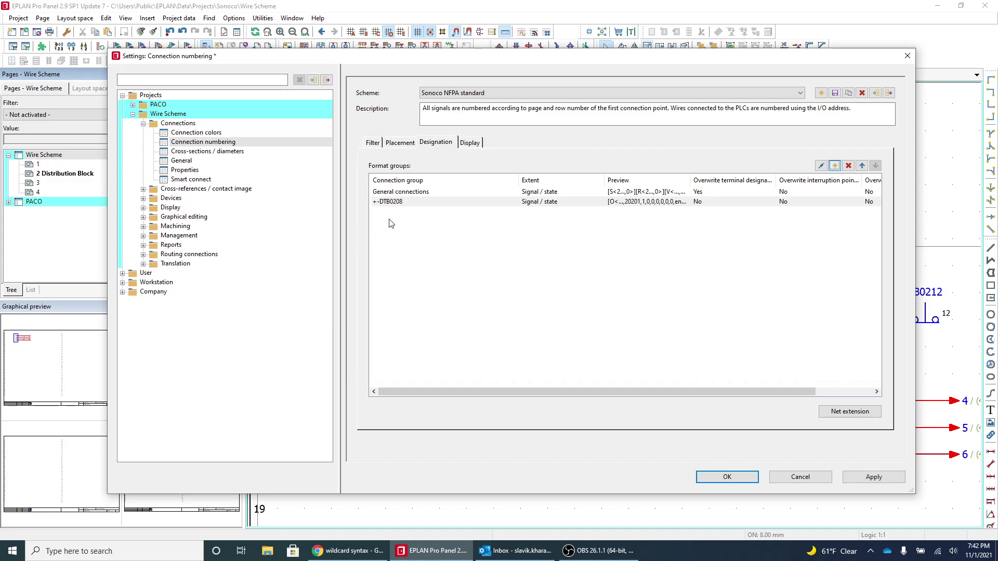
Move the DTB0208 format group above General connections, then apply and close the connection numbering settings.
click(429, 210)
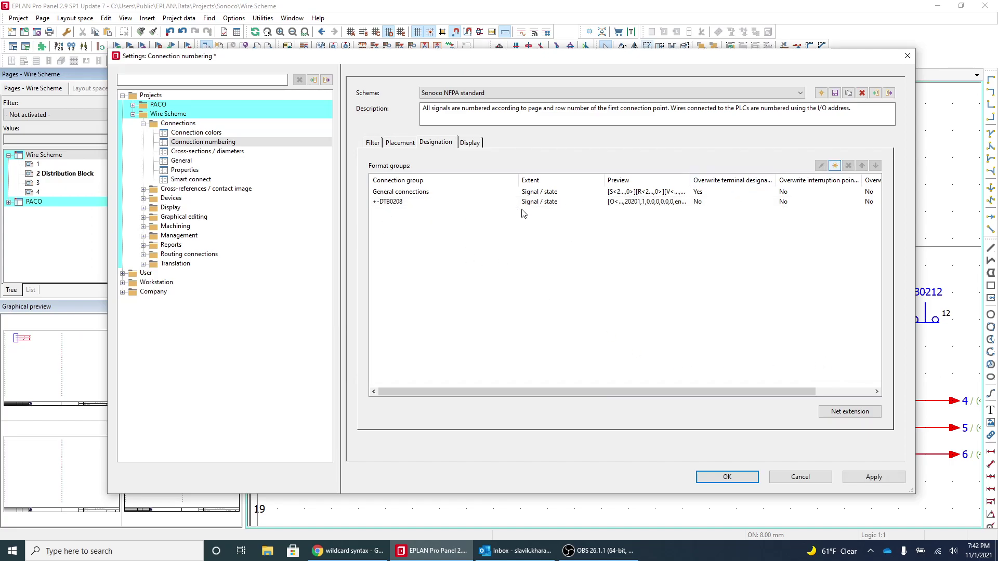
click(526, 207)
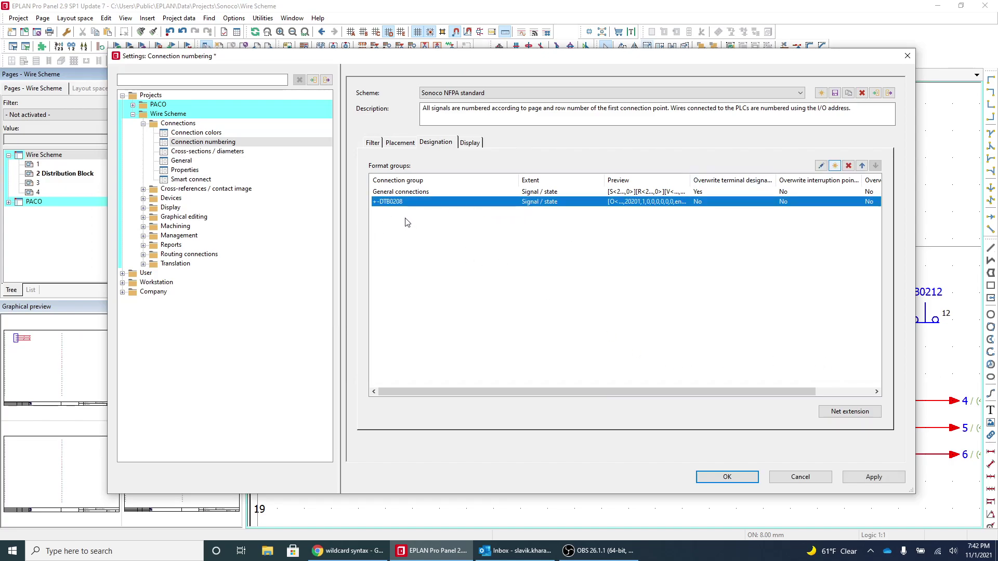
click(863, 167)
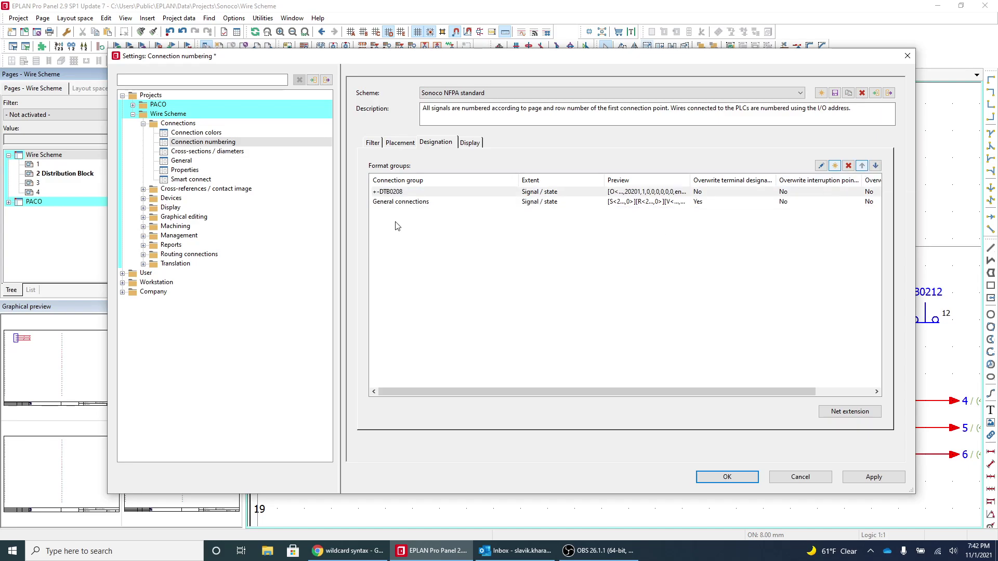
click(394, 203)
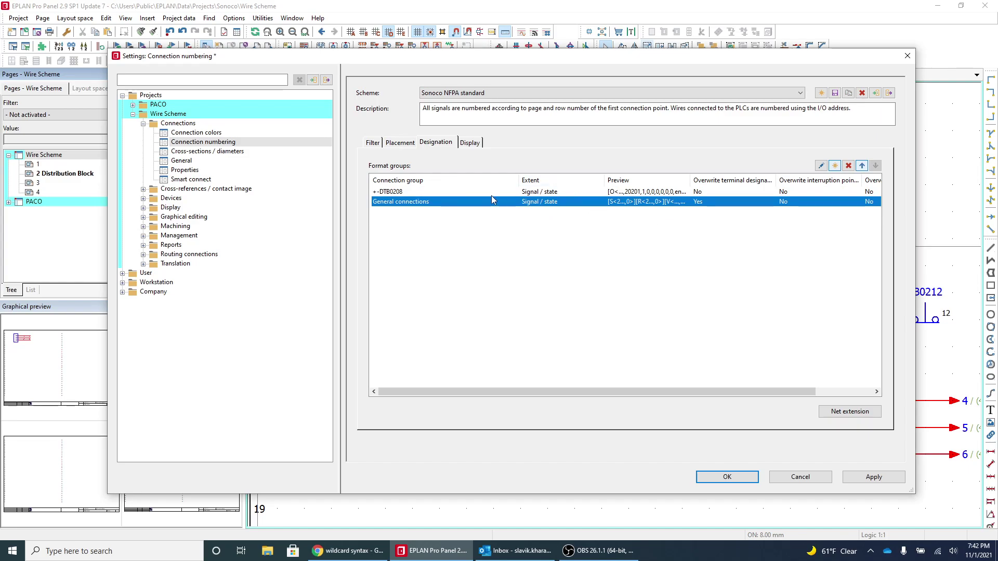
click(383, 192)
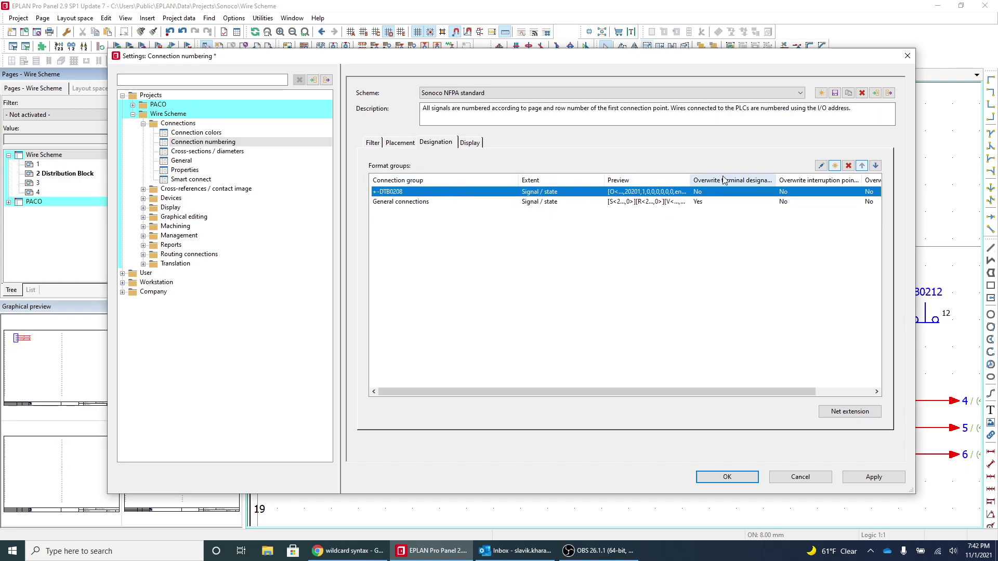
click(391, 203)
click(391, 195)
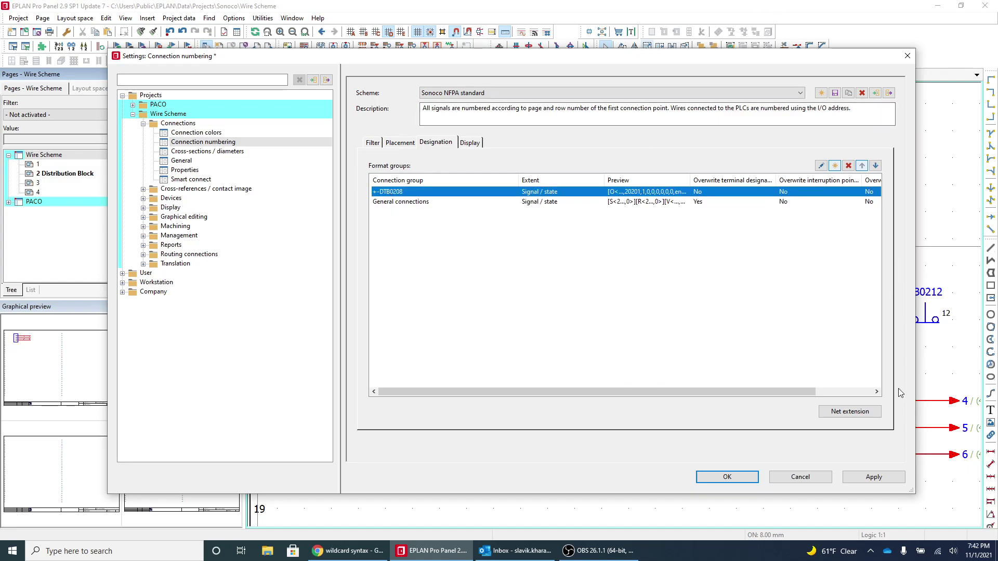
click(868, 479)
click(745, 474)
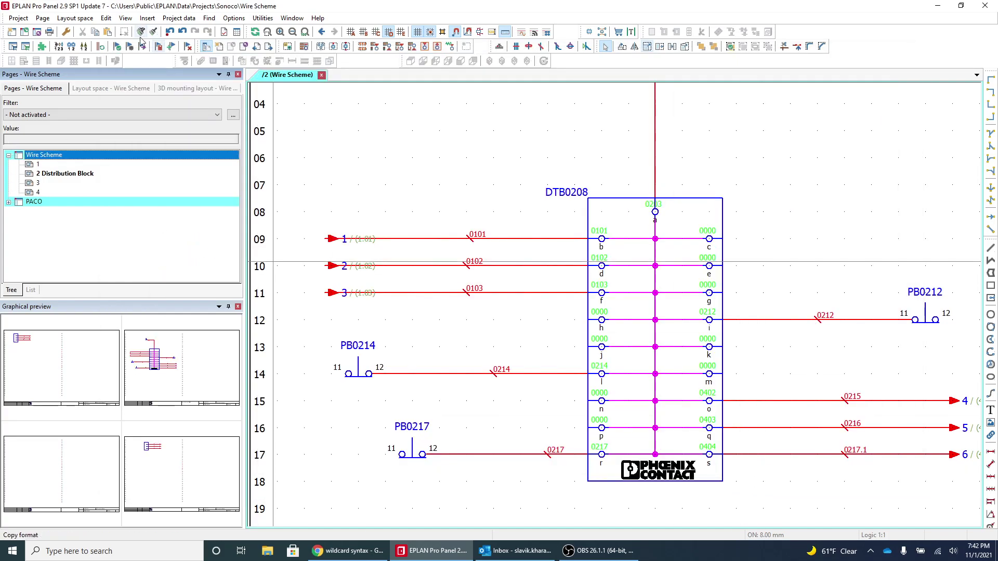
Designate the connections of the Wire Scheme project again and accept the previewed new designations.
click(179, 18)
mouse_move(216, 152)
mouse_move(372, 178)
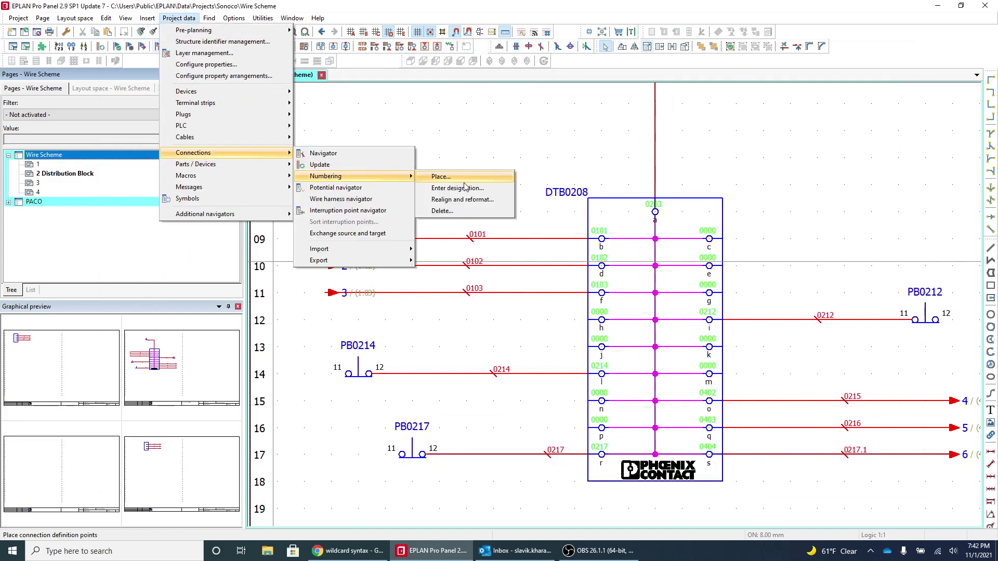
click(447, 188)
click(332, 318)
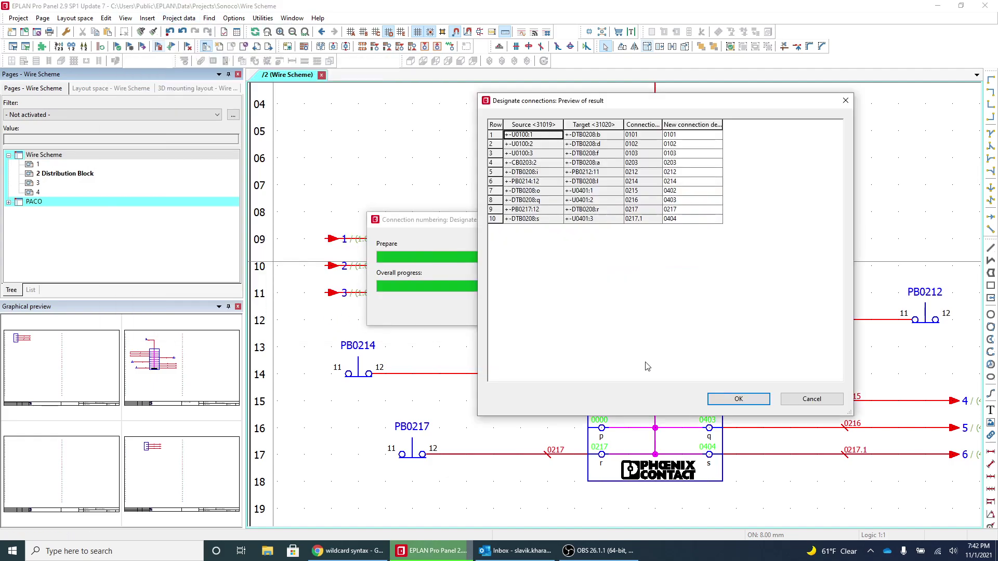
click(752, 402)
Compare the wire numbers on both sides of distribution block DTB0208 with the block property texts at its connection points.
scroll(458, 245, down, 3)
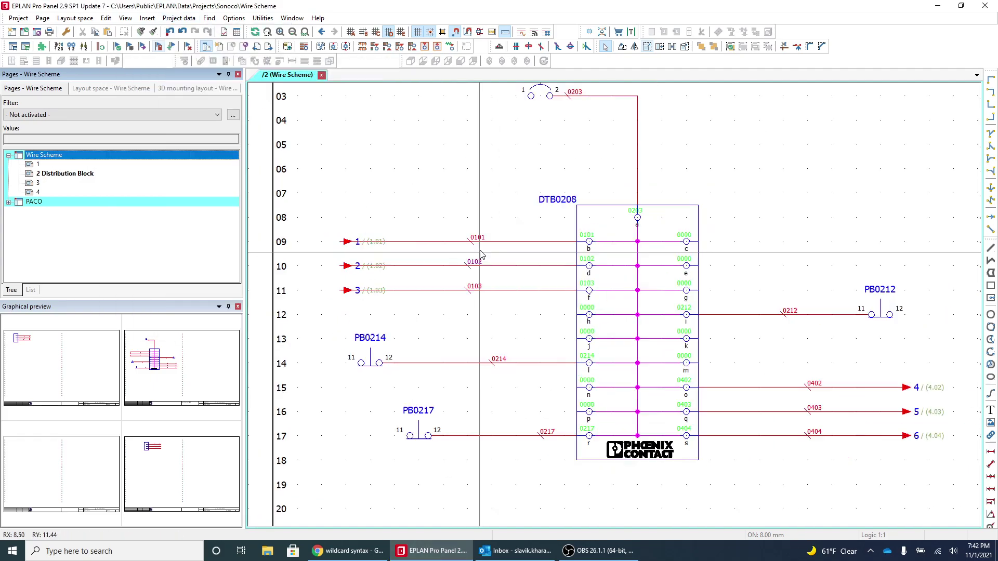
scroll(633, 370, up, 2)
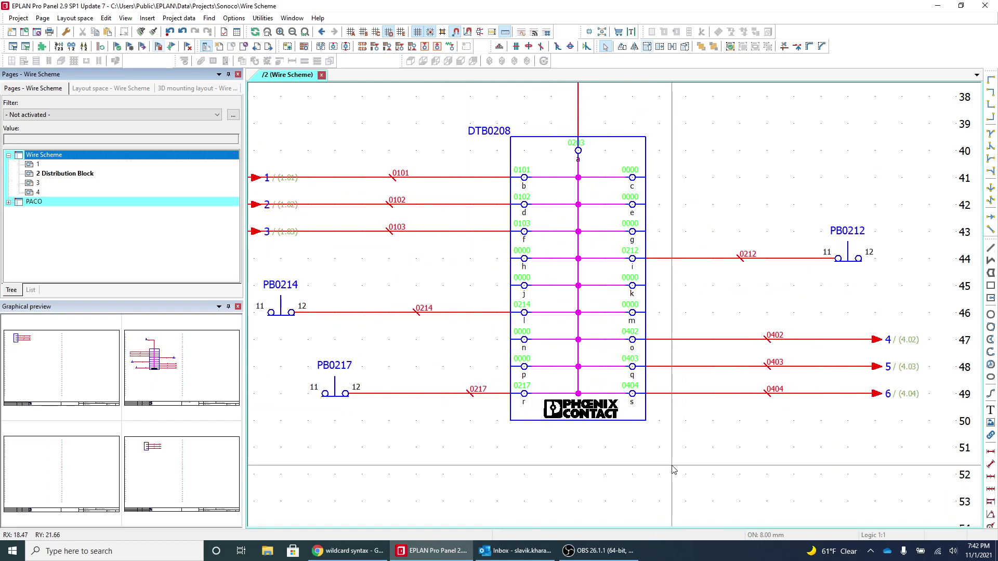
drag(381, 148, 487, 414)
drag(678, 180, 795, 439)
click(794, 440)
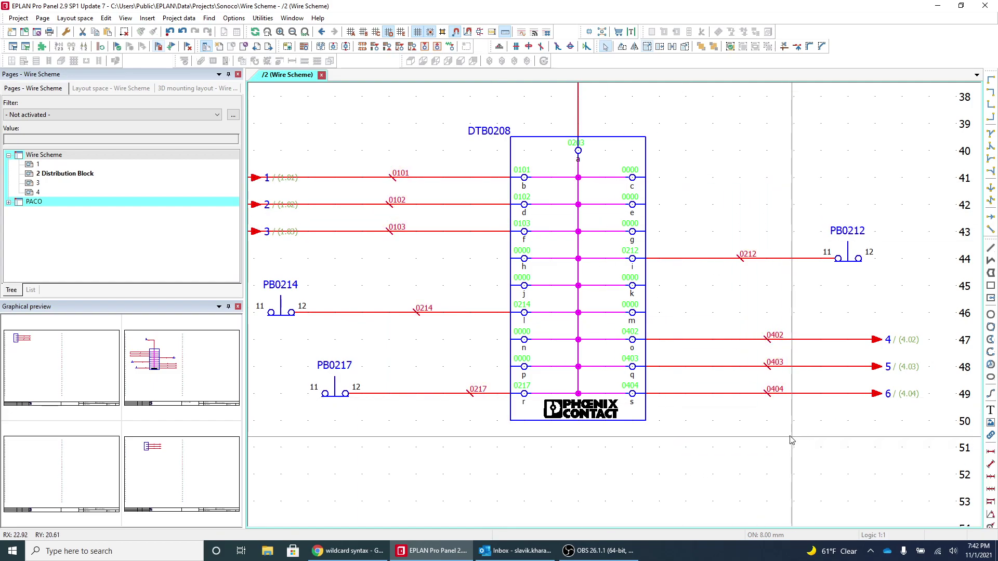
drag(725, 260, 800, 410)
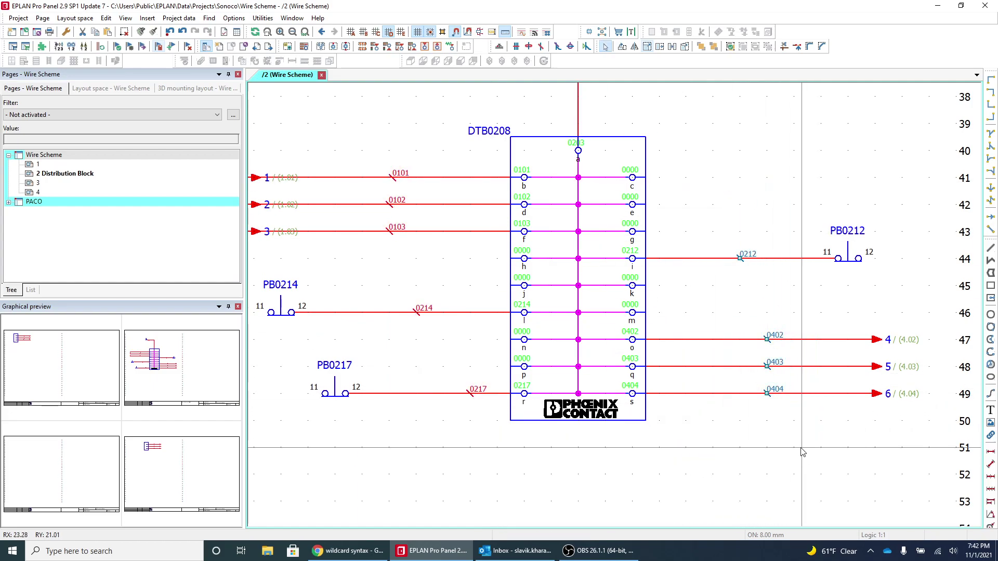
scroll(795, 442, up, 1)
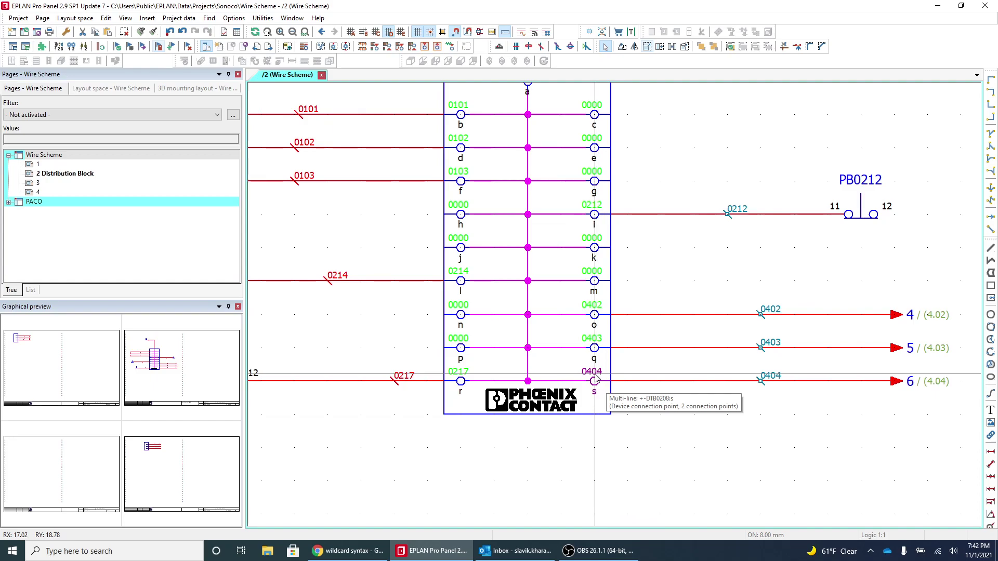
scroll(777, 386, down, 2)
scroll(775, 423, up, 2)
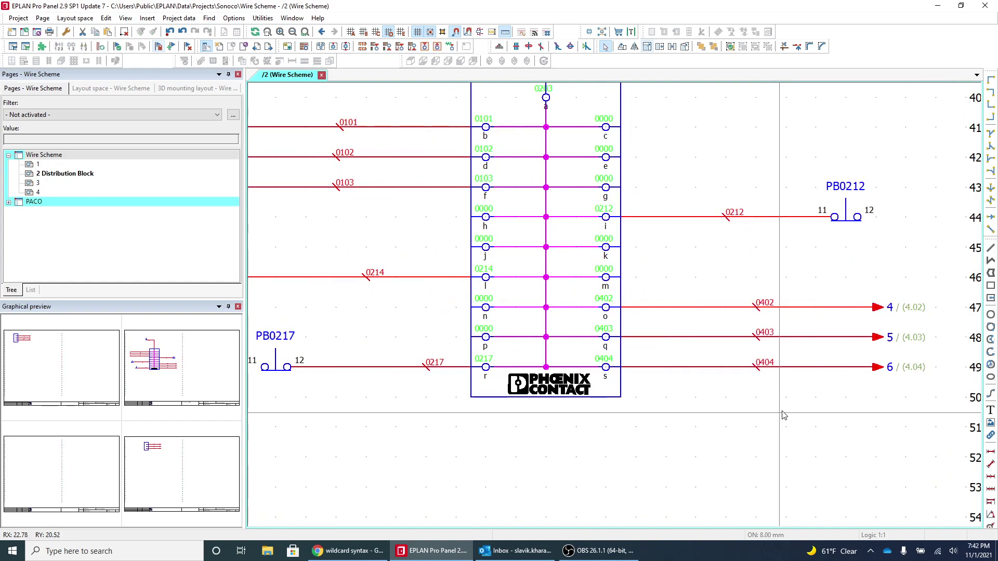
scroll(920, 320, up, 2)
scroll(884, 332, up, 1)
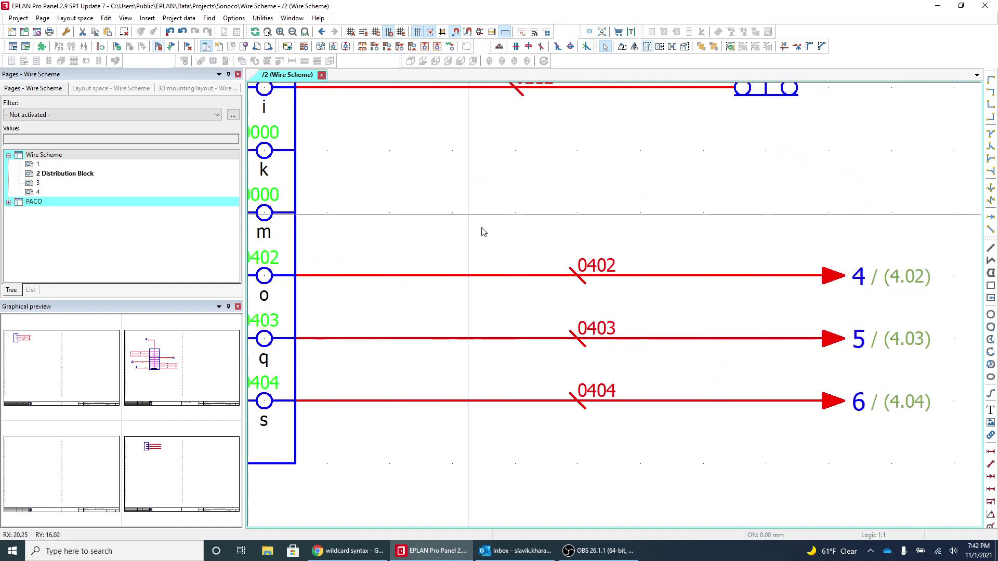
Examine the wire numbers between connection points o, q and s of DTB0208 and interruption points 4, 5 and 6.
drag(435, 214, 626, 450)
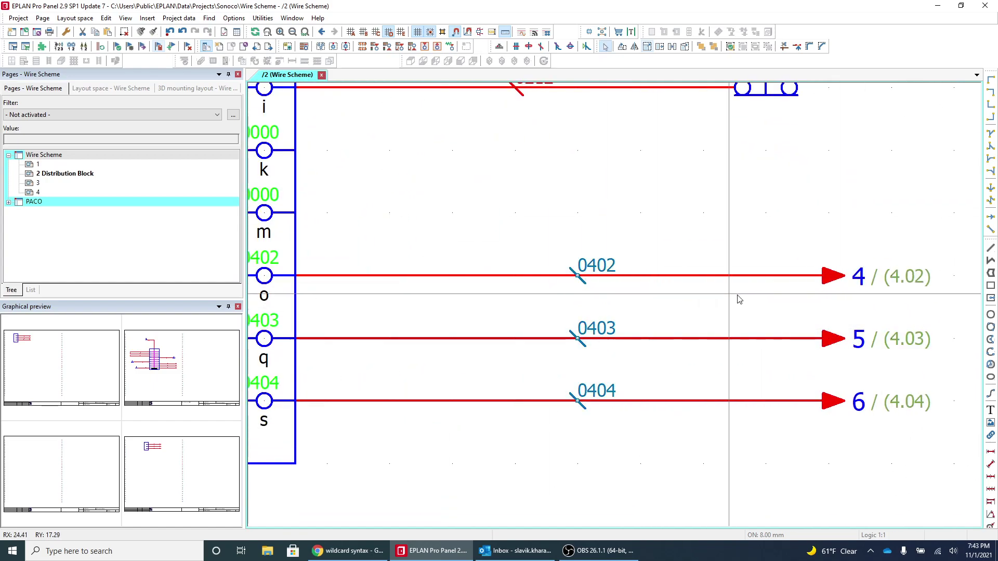
click(893, 310)
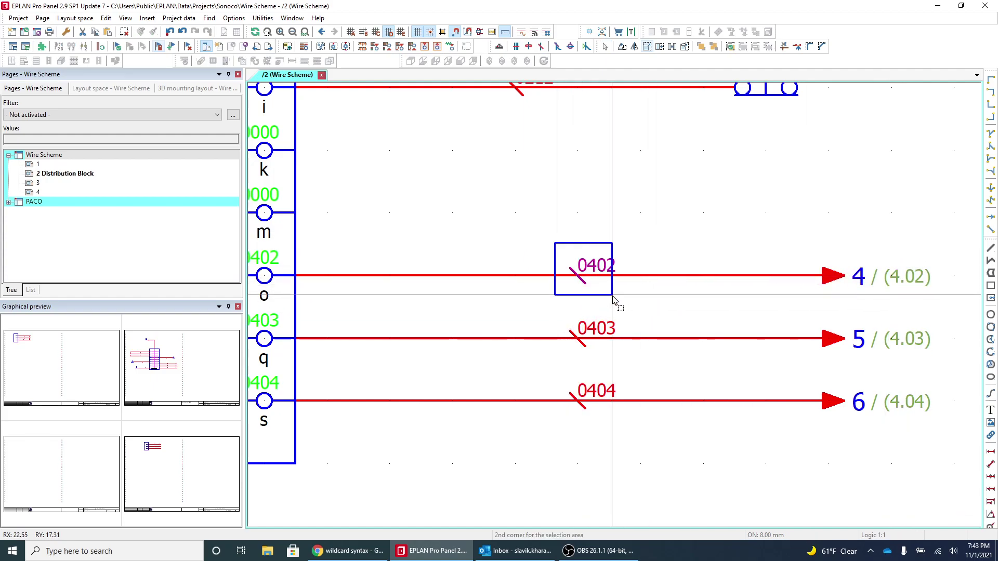
click(601, 278)
scroll(671, 291, down, 3)
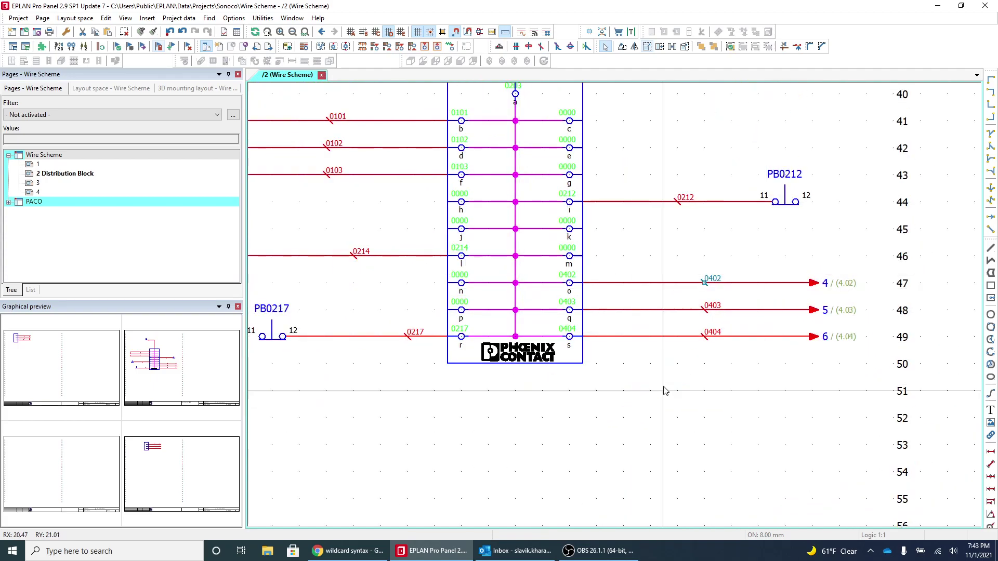
scroll(608, 291, up, 3)
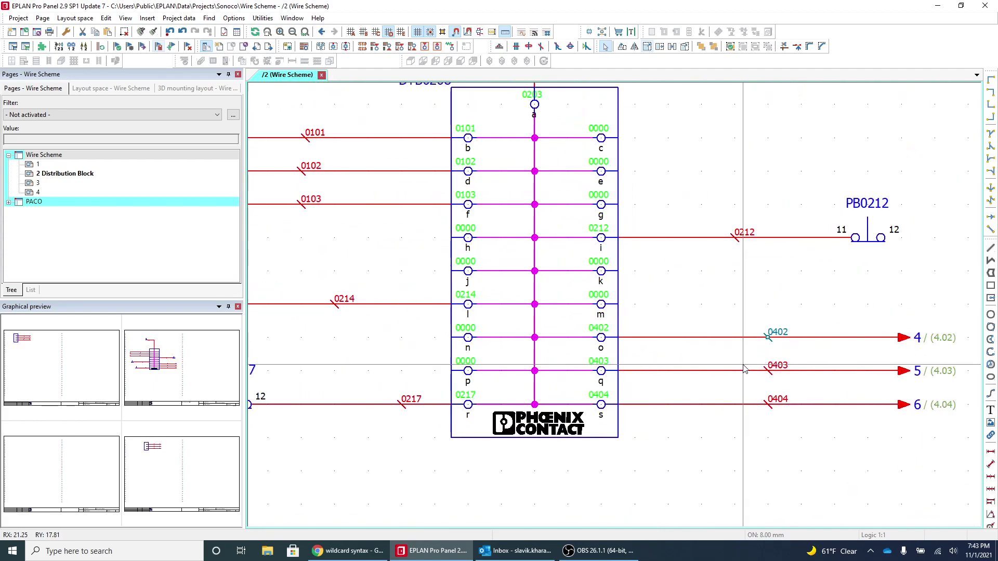
click(756, 311)
drag(757, 294, 789, 427)
click(789, 426)
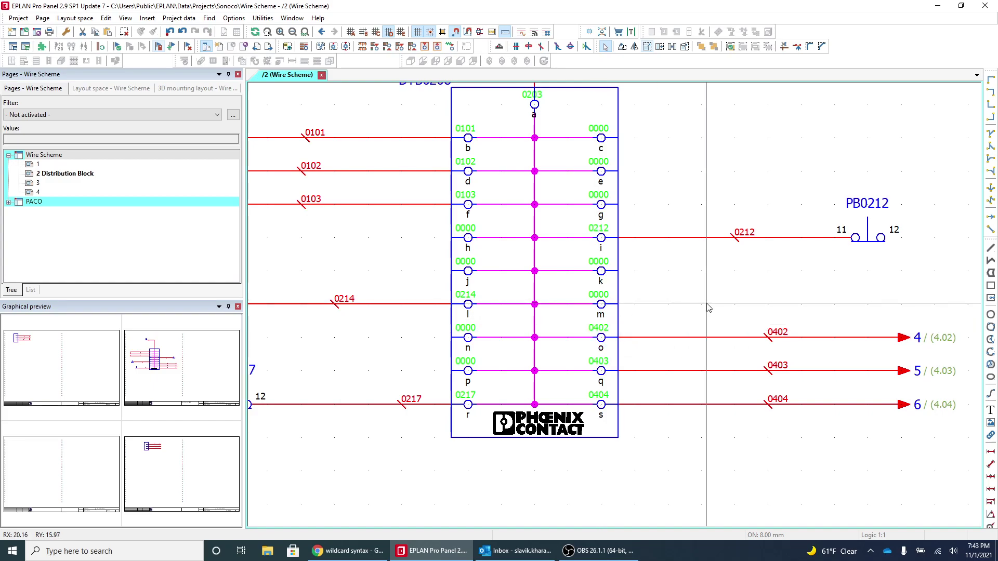
scroll(639, 248, down, 3)
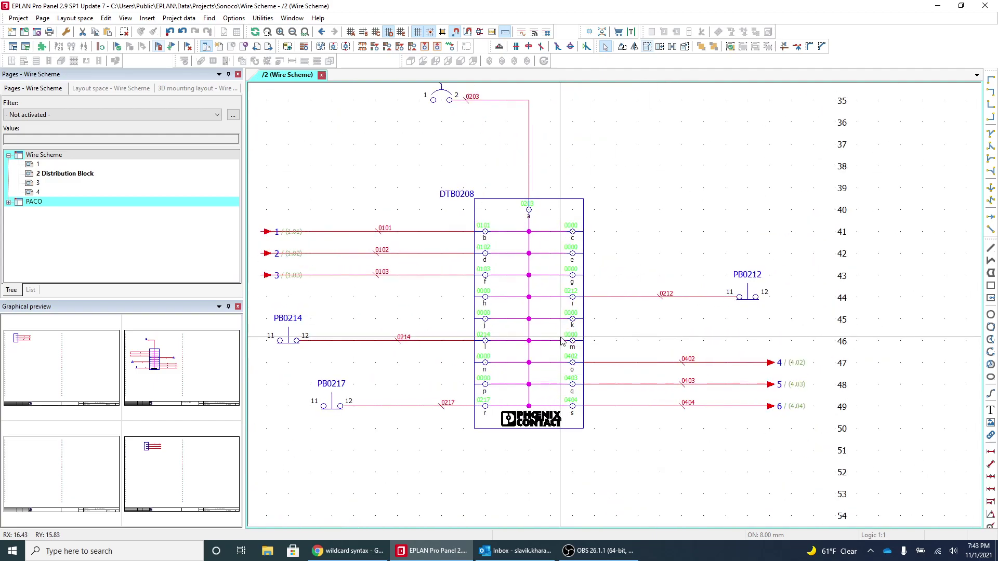
scroll(560, 340, down, 3)
scroll(478, 215, up, 1)
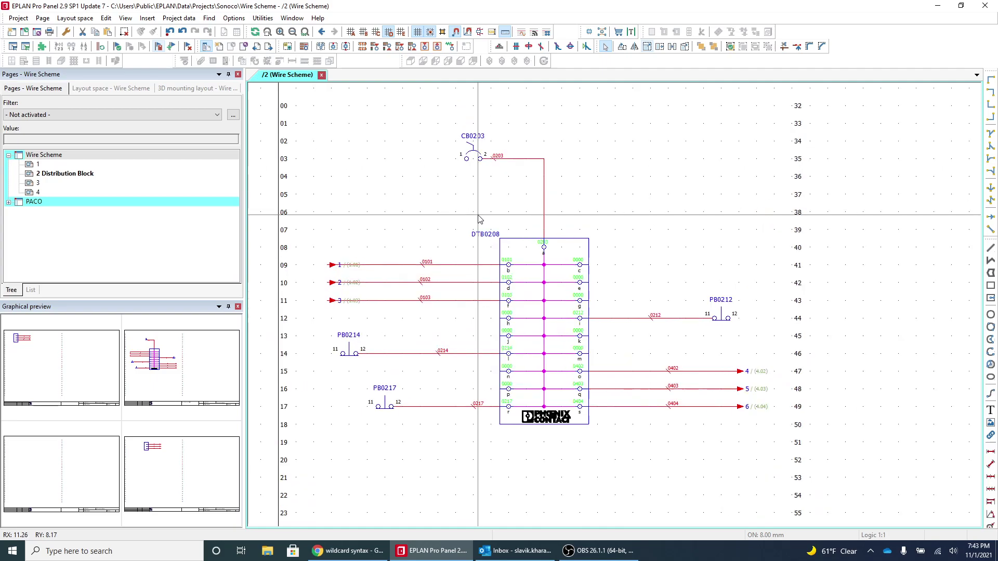
Place a potential definition point named V+ on the wire between CB0203 and distribution block DTB0208.
click(558, 48)
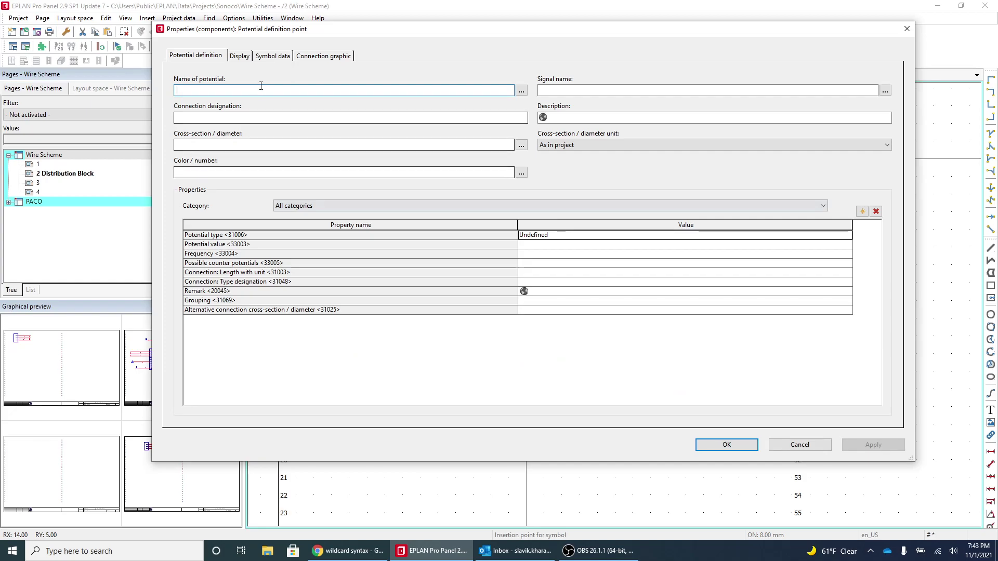
text(V+)
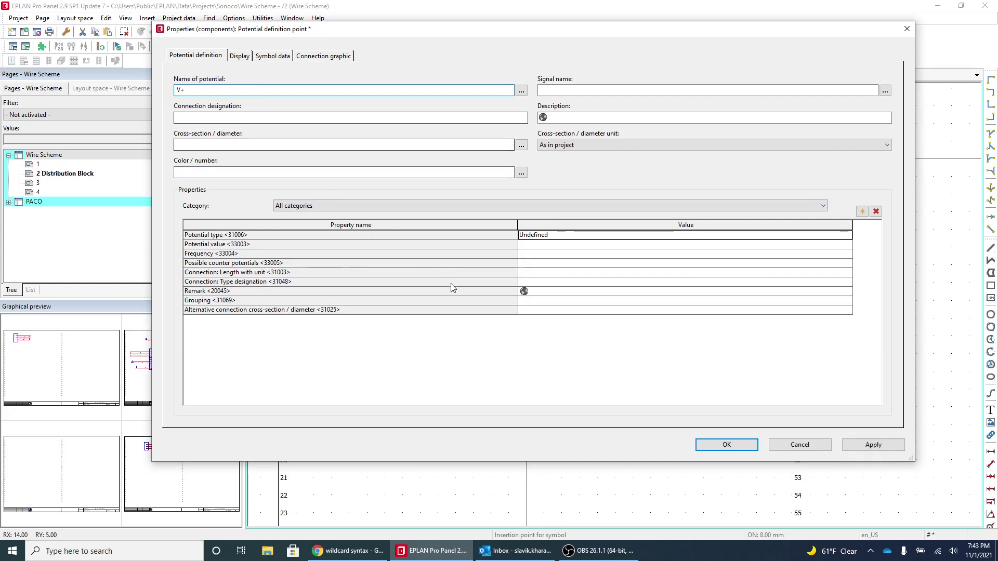
click(727, 445)
key(Escape)
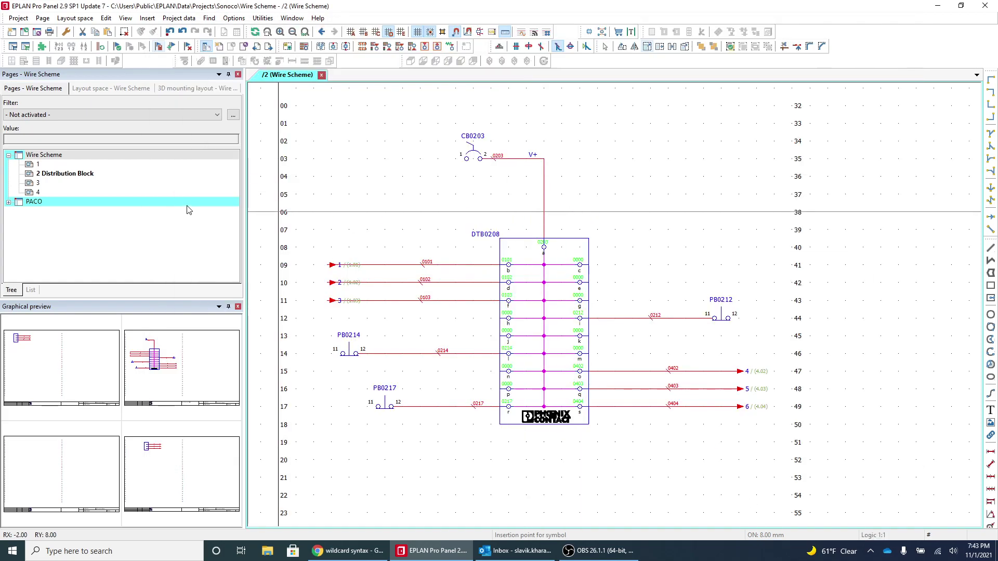
Designate the connections of the entire Wire Scheme project with the Sonoco NFPA standard settings and accept the new designations.
click(49, 156)
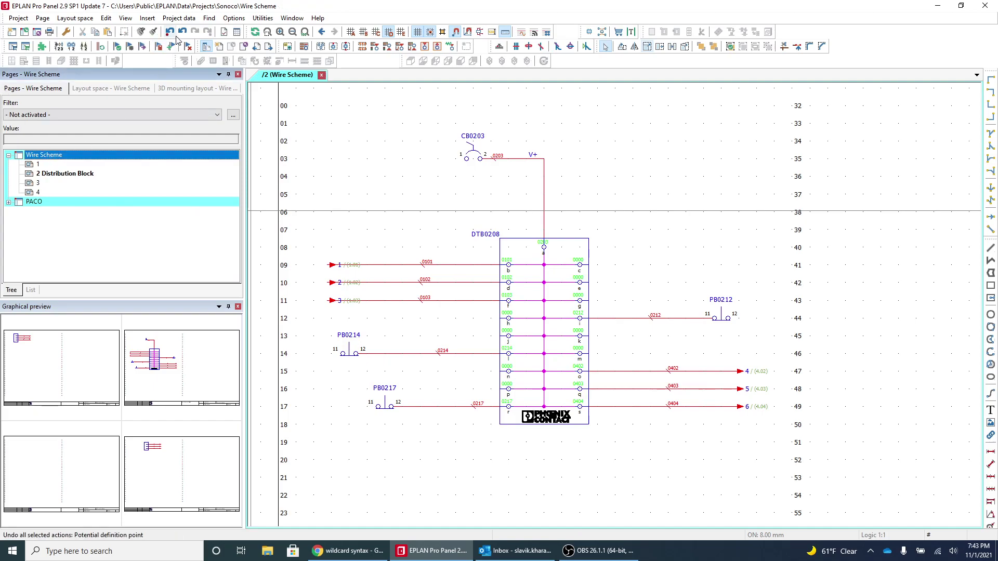
click(178, 18)
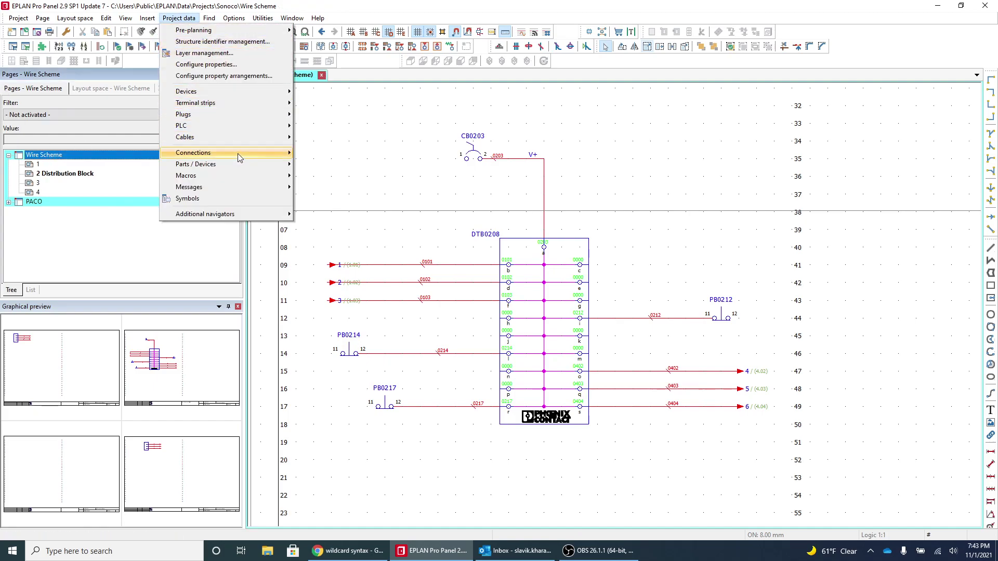
mouse_move(238, 154)
mouse_move(364, 175)
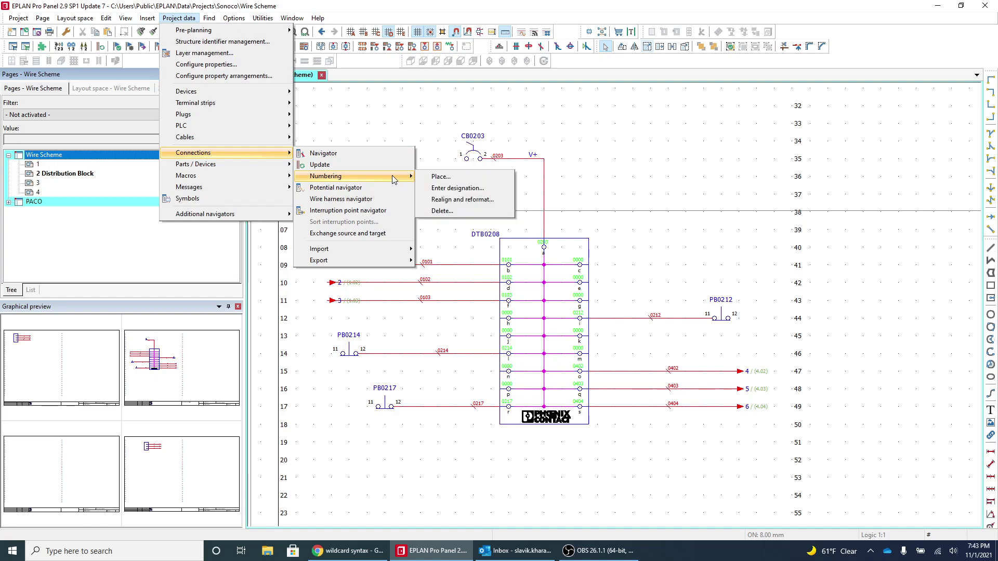
click(442, 189)
click(354, 316)
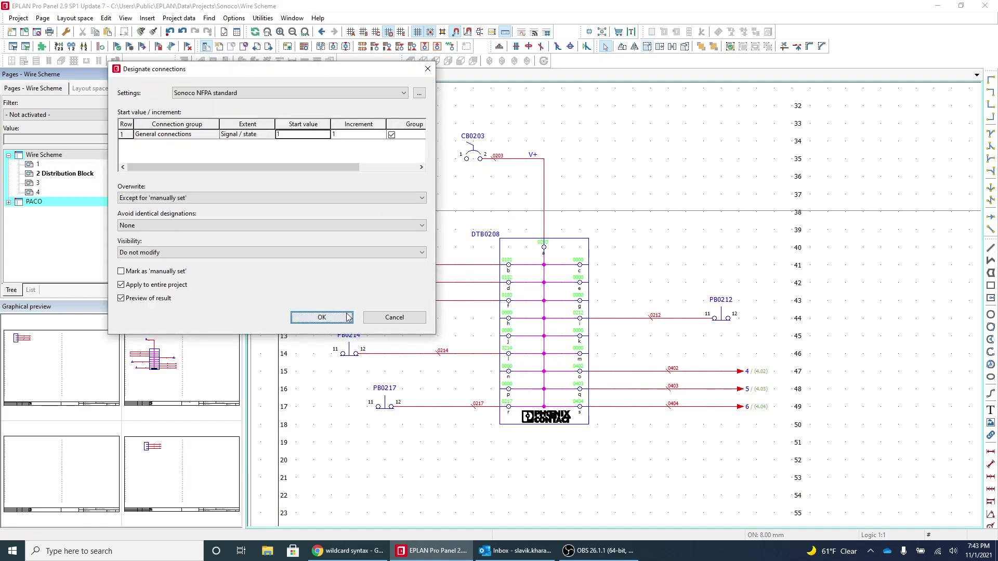
click(749, 401)
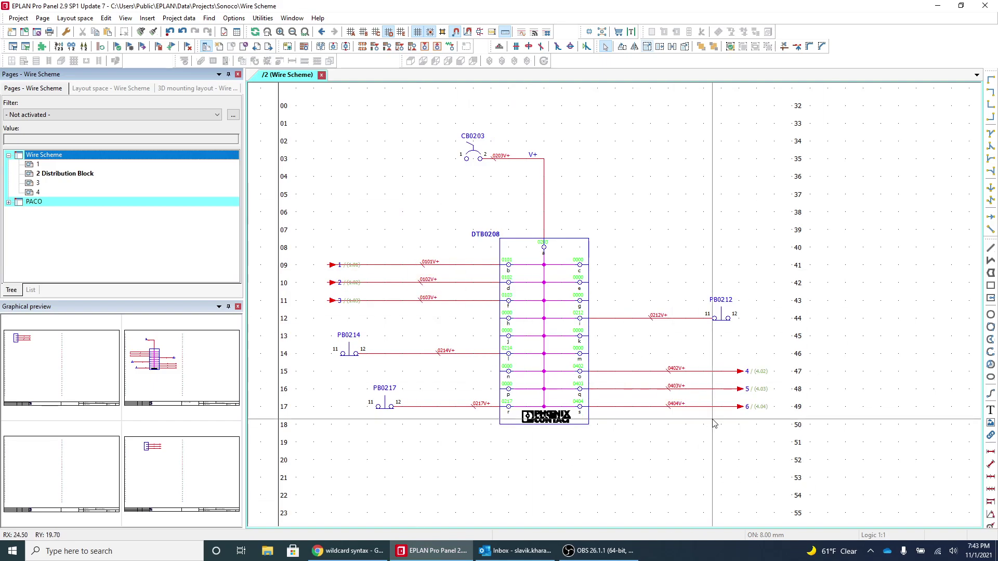
Cut the whole distribution block circuit and try to paste it onto page 3 with the Number mode and SonocoNFPANumbering format.
scroll(659, 344, down, 5)
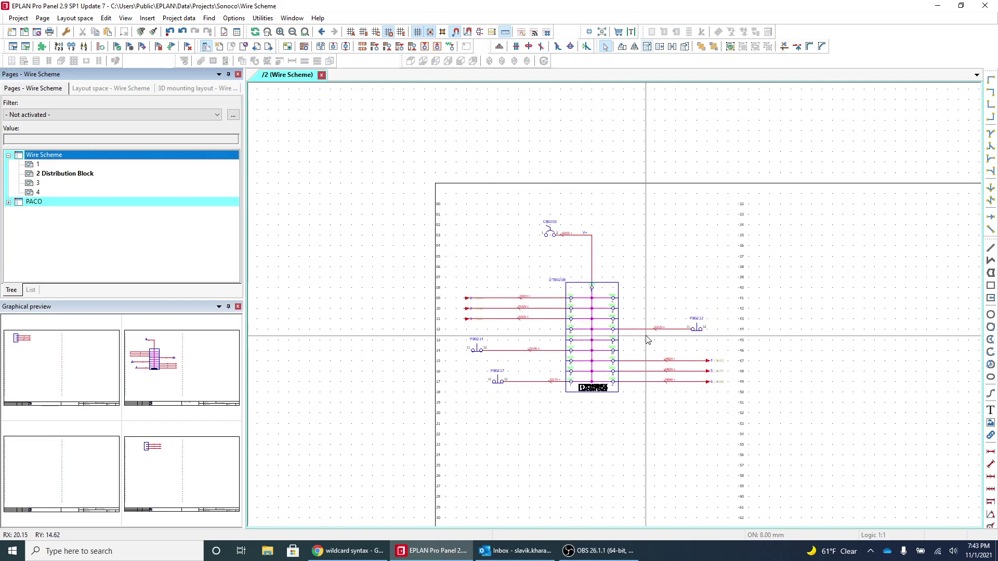
scroll(670, 341, up, 4)
drag(336, 121, 764, 433)
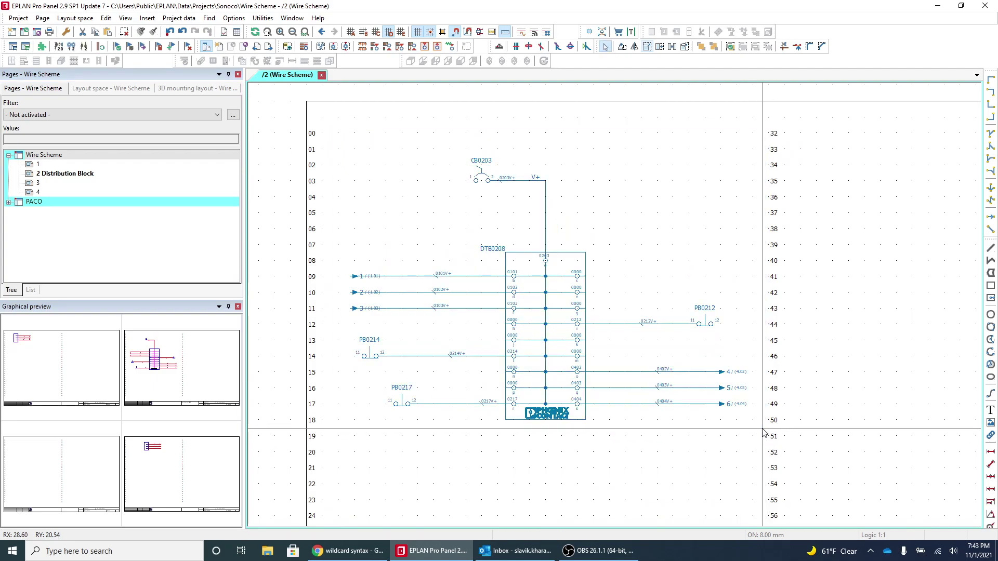
key(Delete)
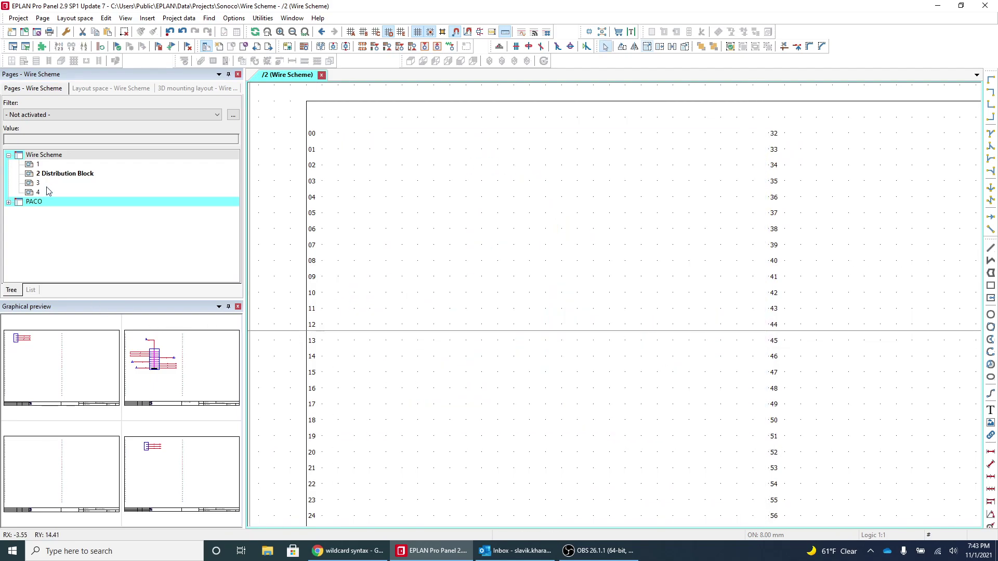
click(94, 182)
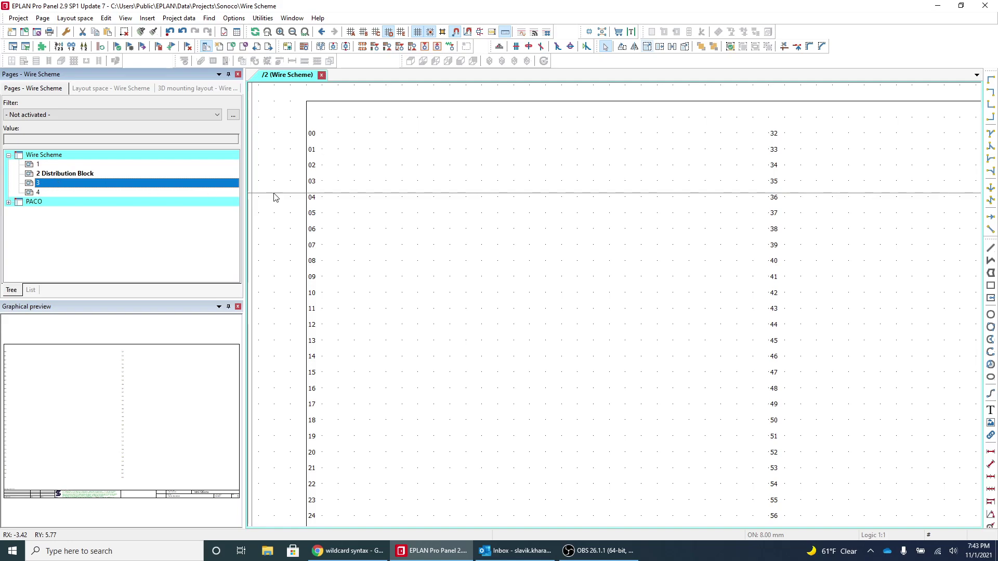
click(457, 225)
key(ctrl+v)
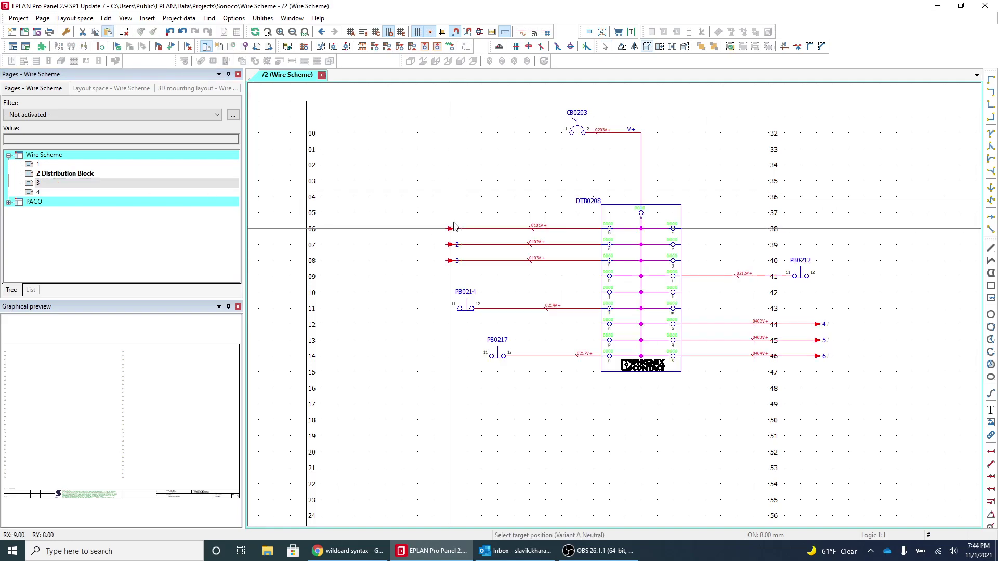
click(357, 281)
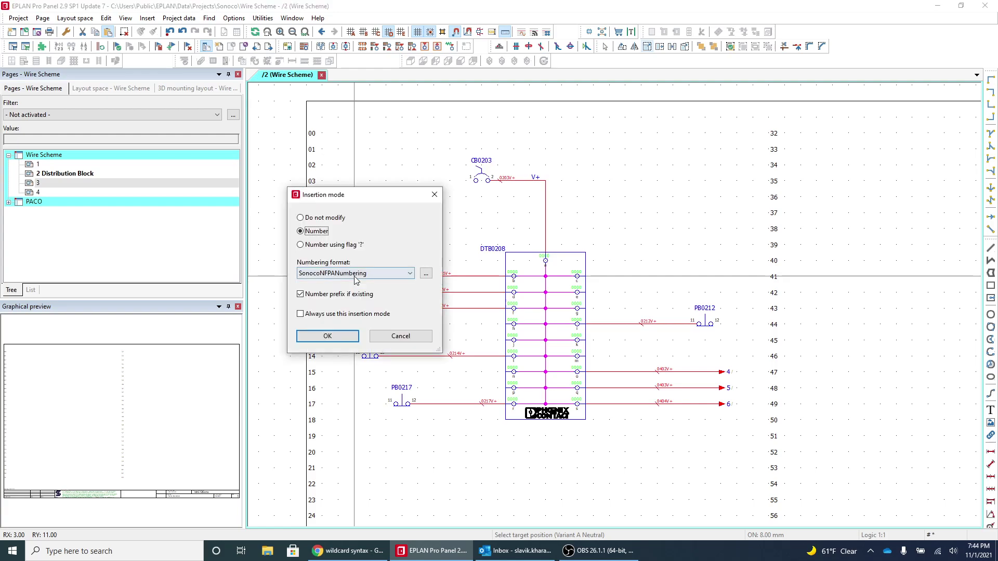
click(327, 336)
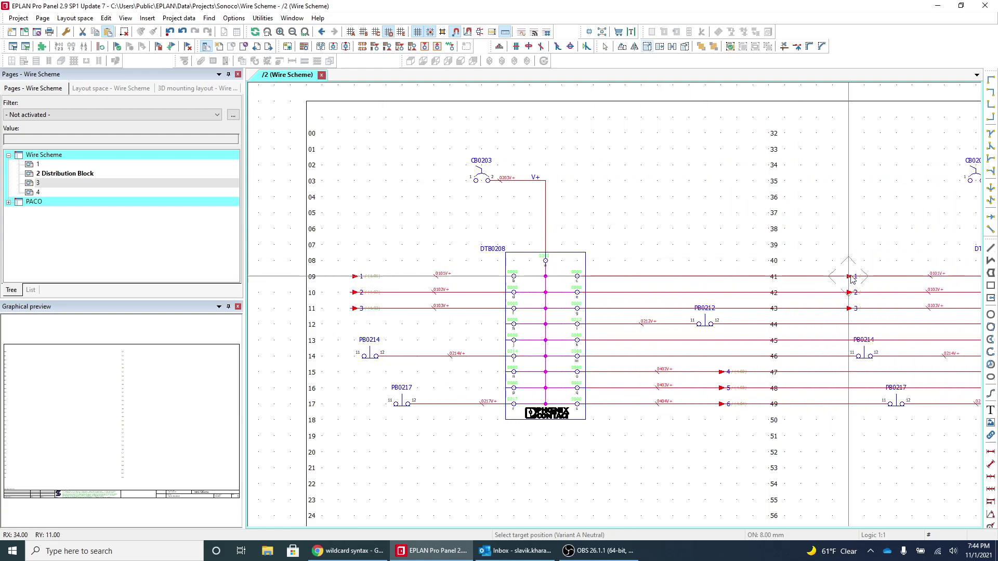
key(Escape)
scroll(412, 170, down, 2)
scroll(416, 202, up, 1)
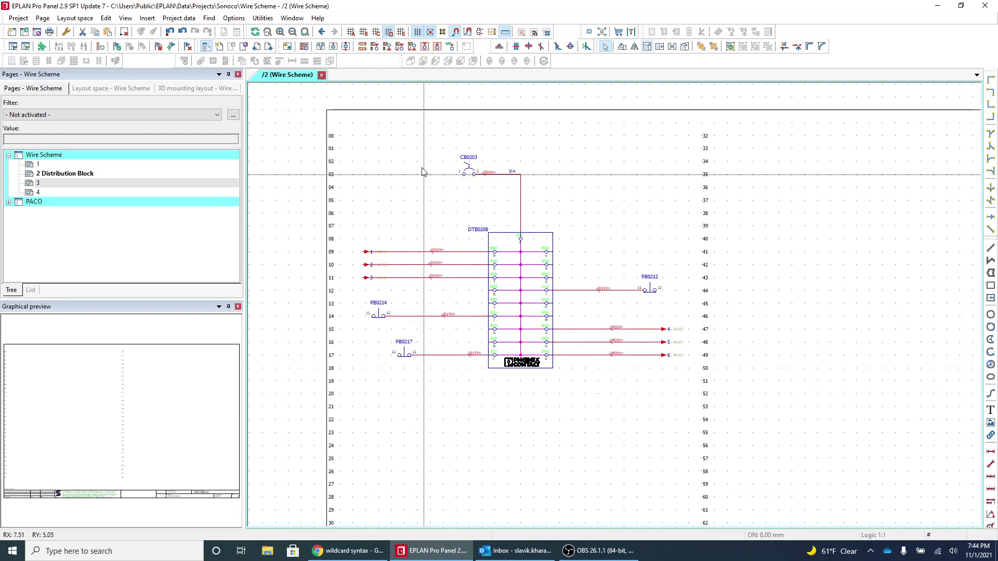
Number the CB, DTB and PB devices of the whole circuit offline with the NFPA standard format and accept the preview.
drag(337, 98, 714, 392)
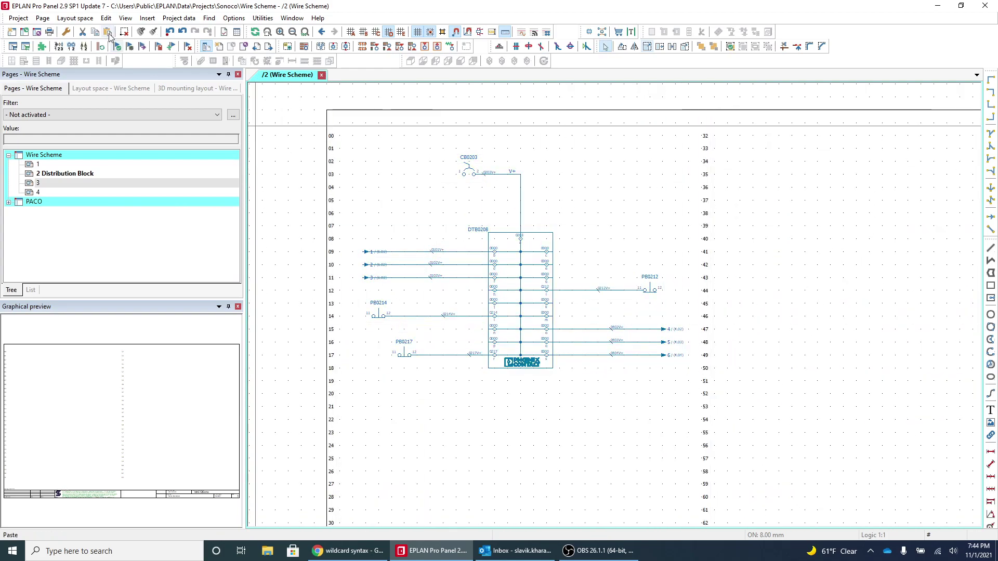
click(58, 47)
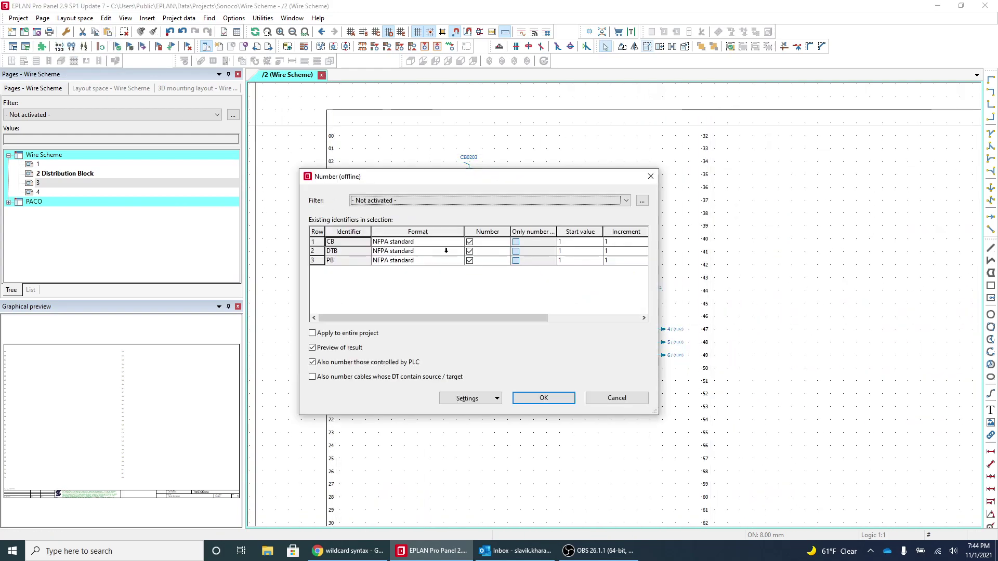
click(544, 398)
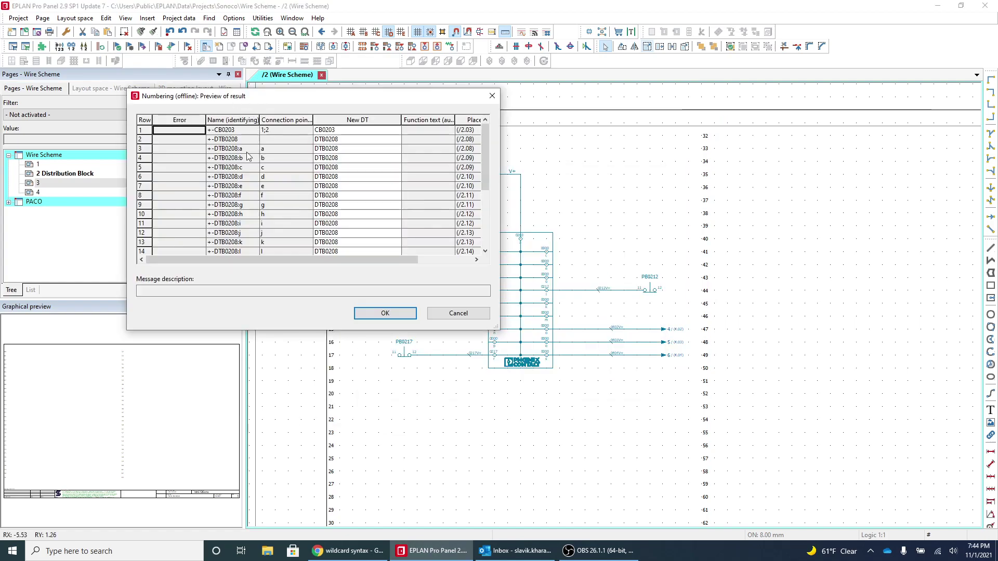
click(389, 314)
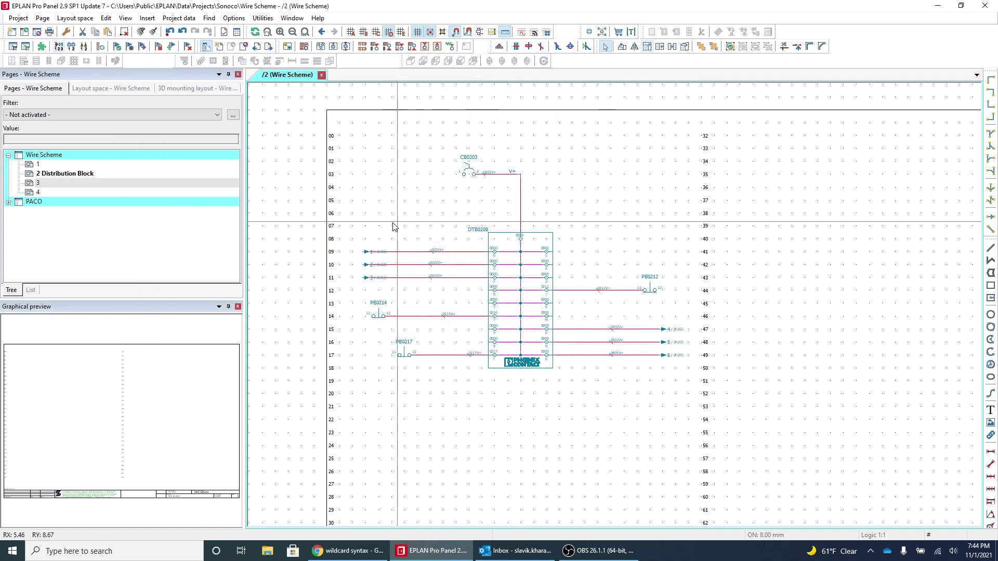
Cut the whole distribution block circuit from page 2.
scroll(325, 136, down, 3)
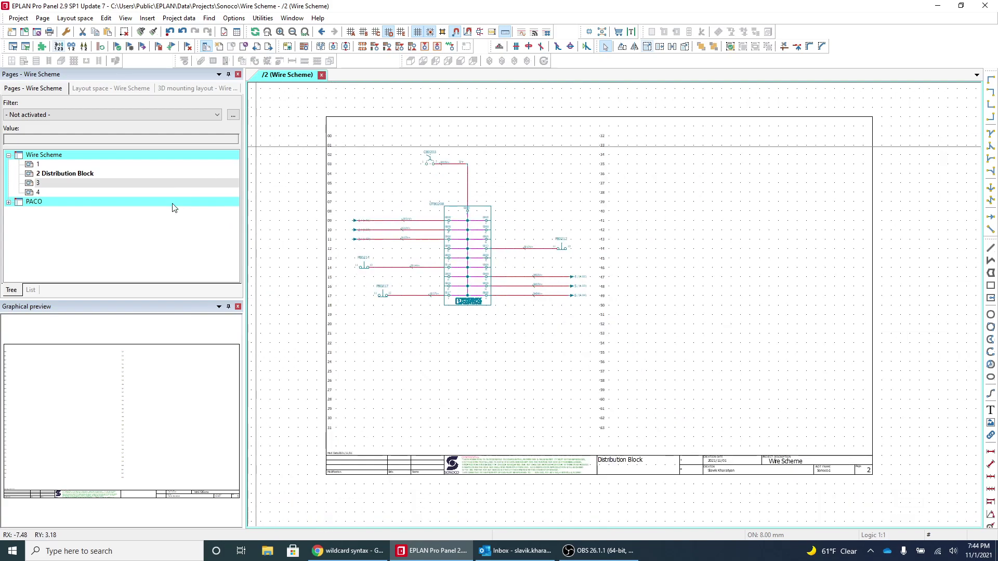
click(377, 180)
scroll(383, 169, down, 5)
scroll(733, 403, up, 5)
scroll(733, 416, down, 4)
scroll(330, 144, up, 2)
drag(309, 97, 619, 358)
key(Delete)
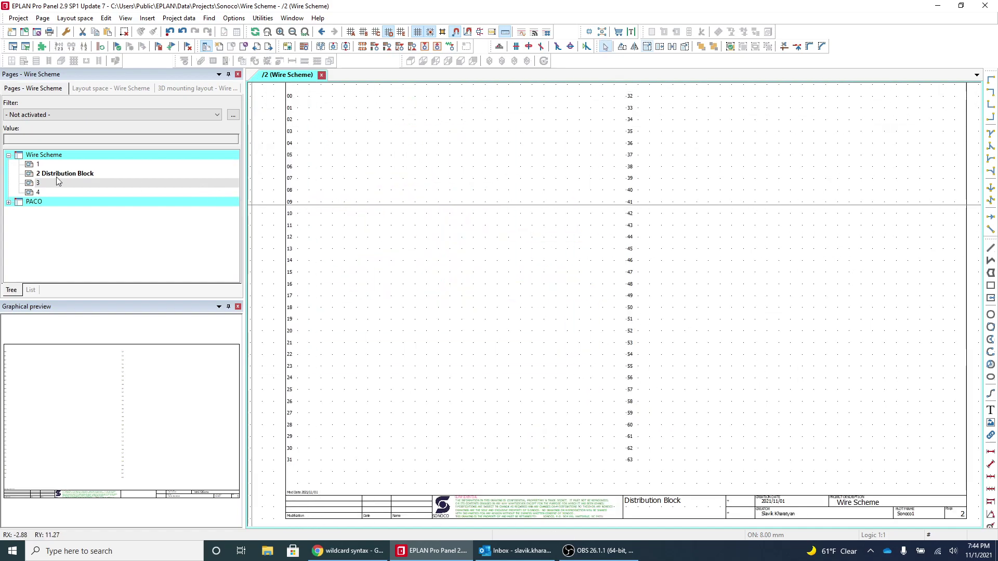
Paste the circuit onto page 3 with its first interruption point at row 09, using the Number mode and SonocoNFPANumbering format.
click(87, 183)
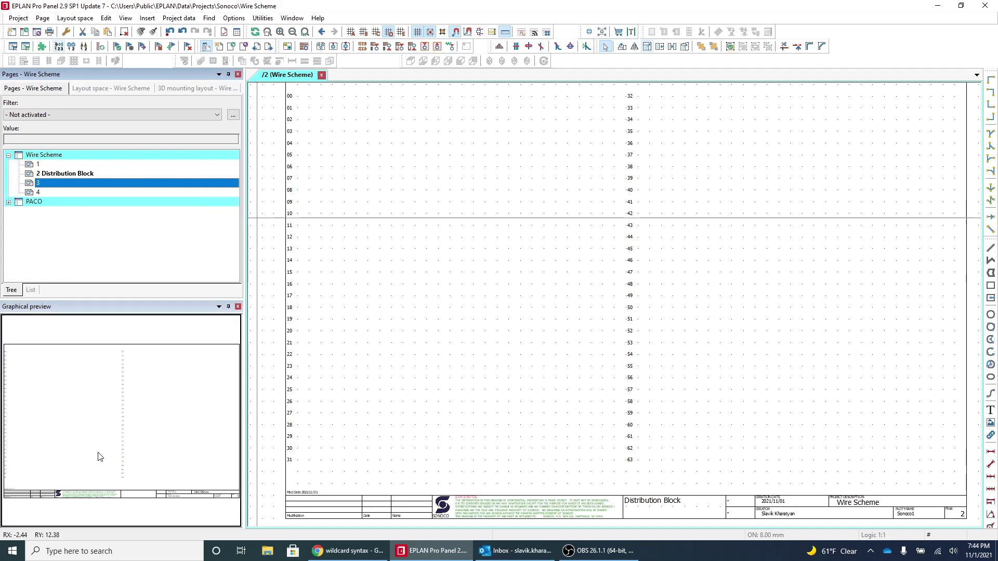
scroll(453, 384, down, 1)
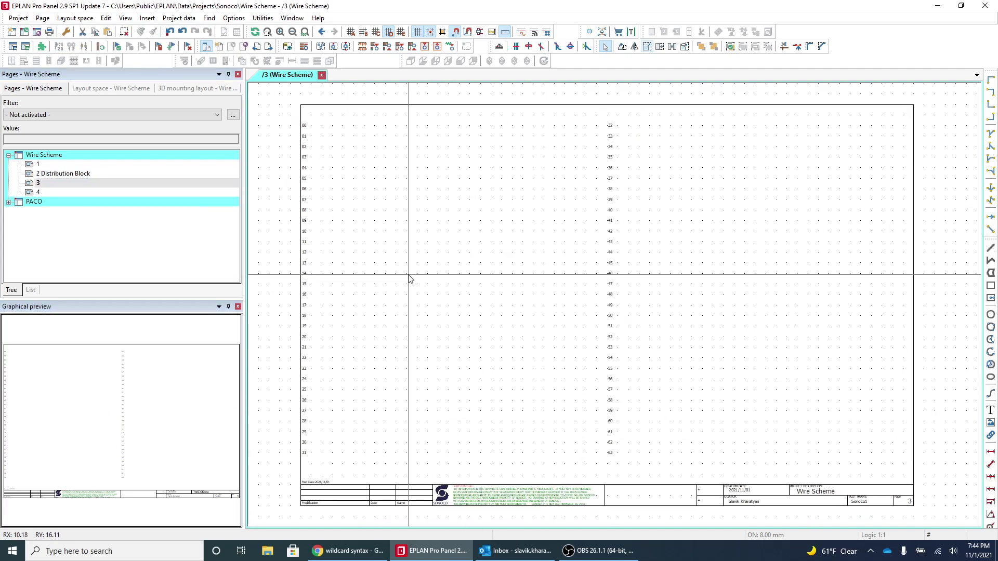
key(ctrl+v)
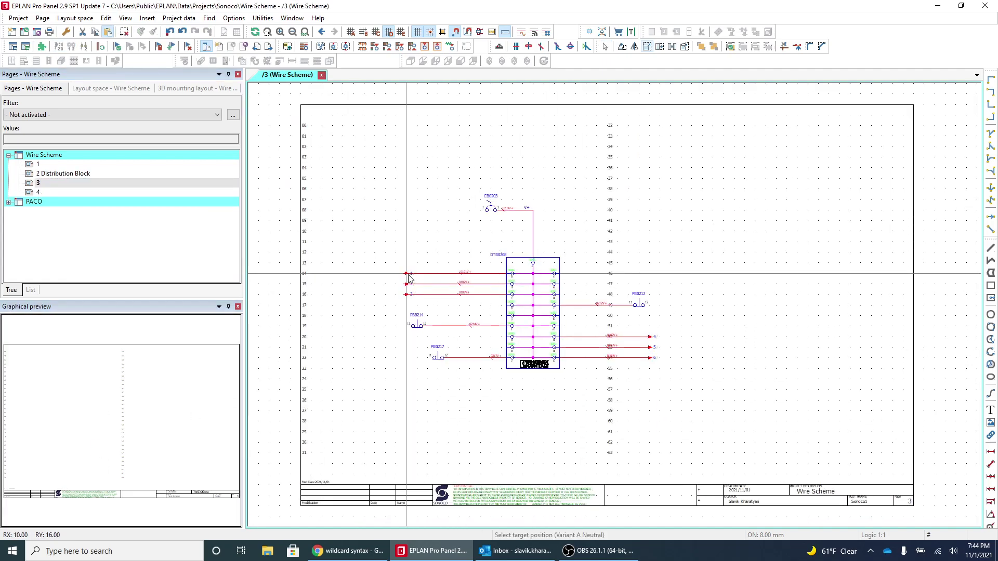
click(334, 224)
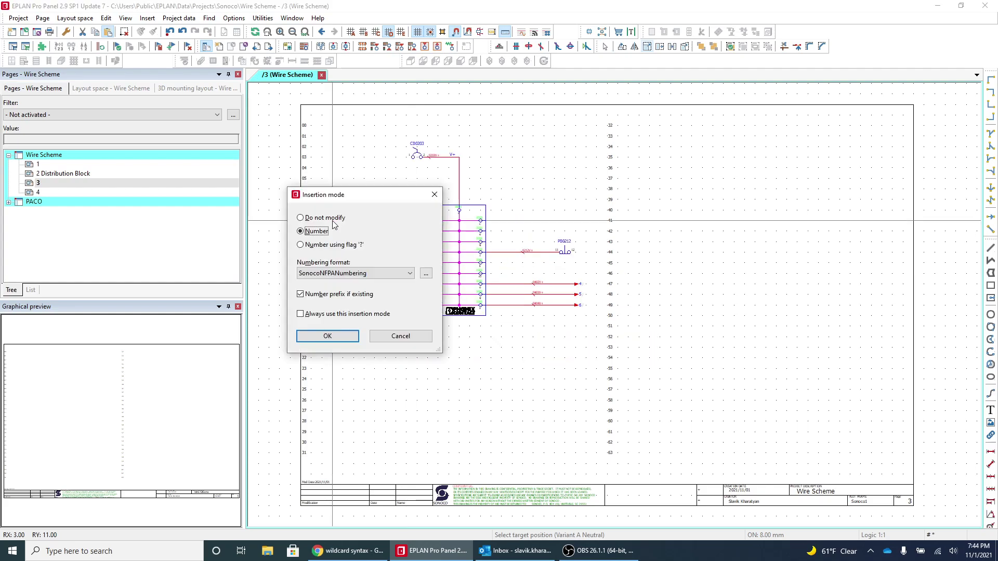
click(332, 335)
key(Escape)
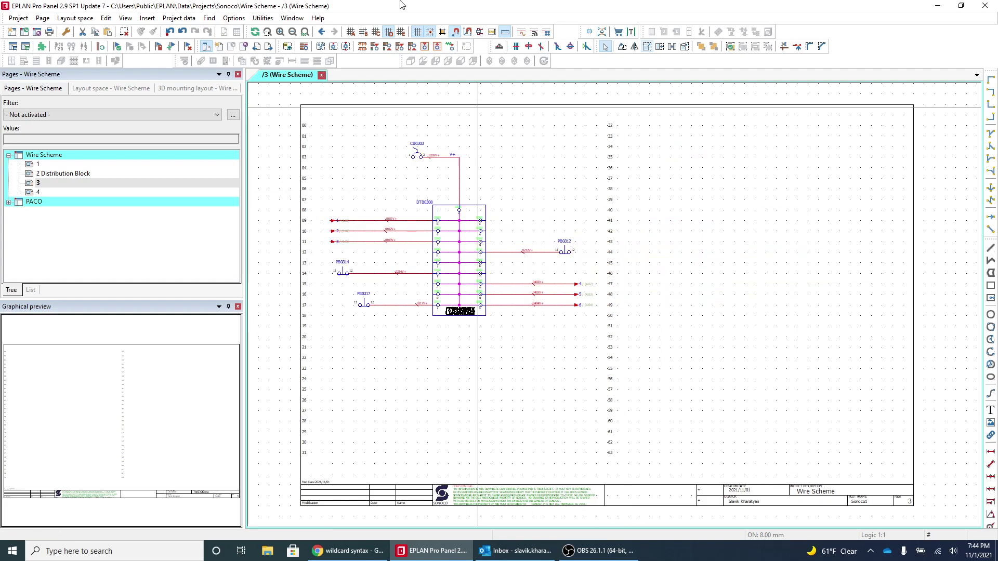
scroll(362, 179, up, 2)
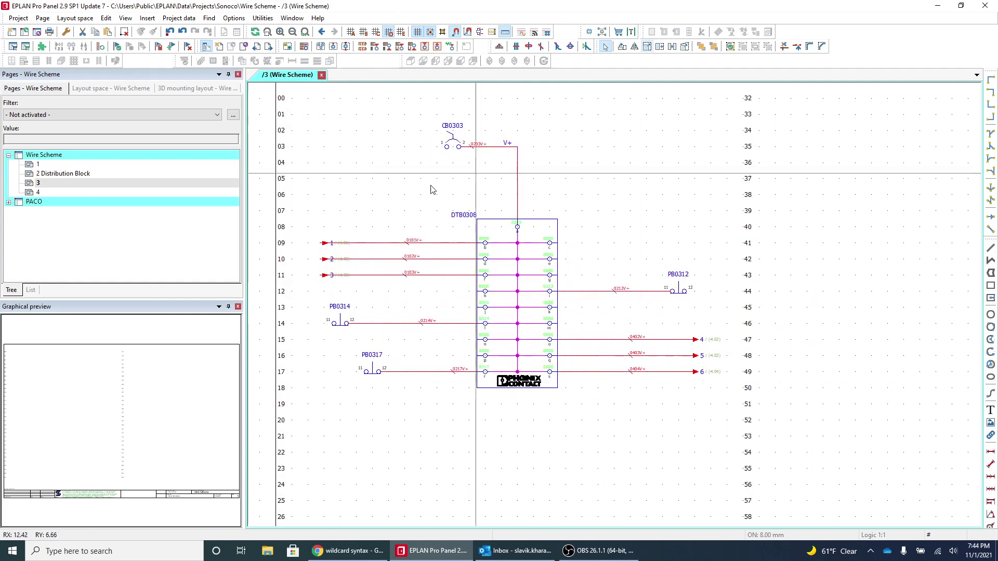
Redesignate the connections of the entire Wire Scheme project with the current numbering scheme and accept the previewed result.
scroll(446, 225, up, 1)
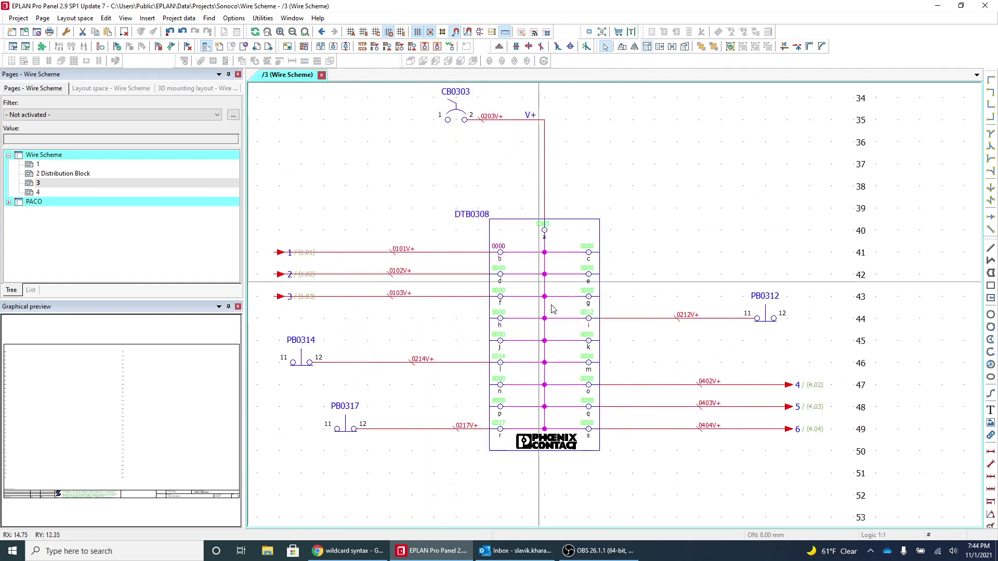
scroll(544, 265, down, 1)
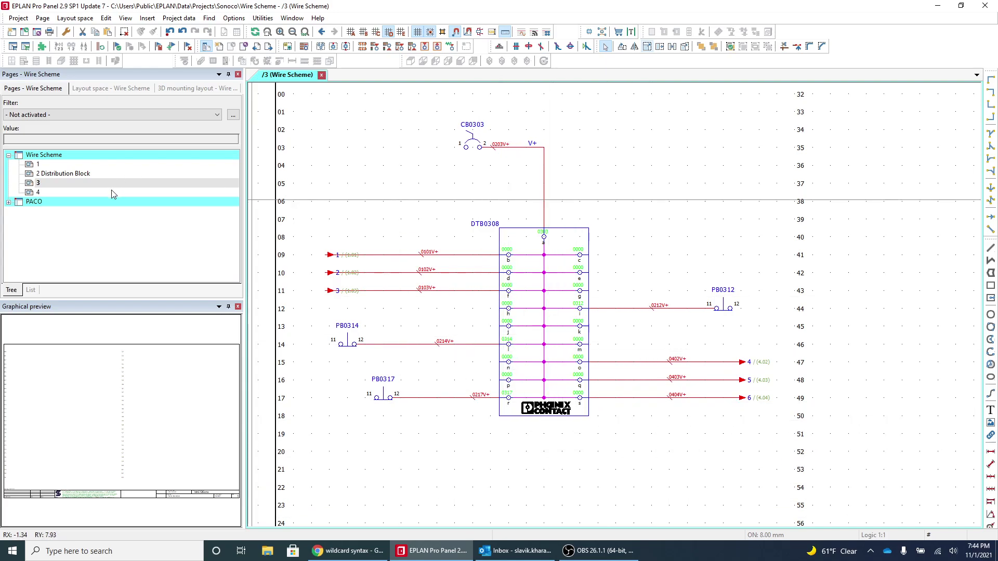
click(29, 155)
click(179, 18)
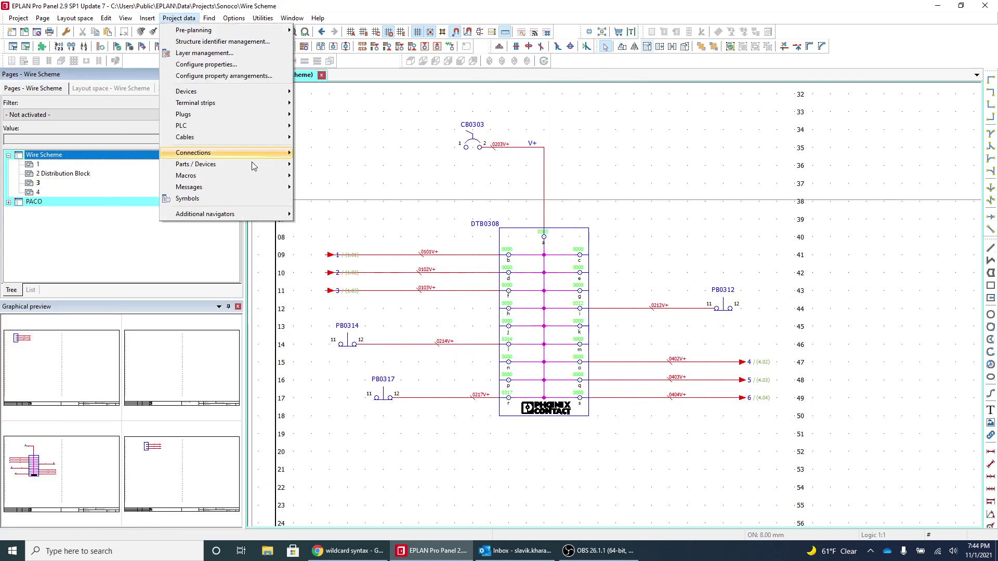
mouse_move(259, 152)
mouse_move(370, 176)
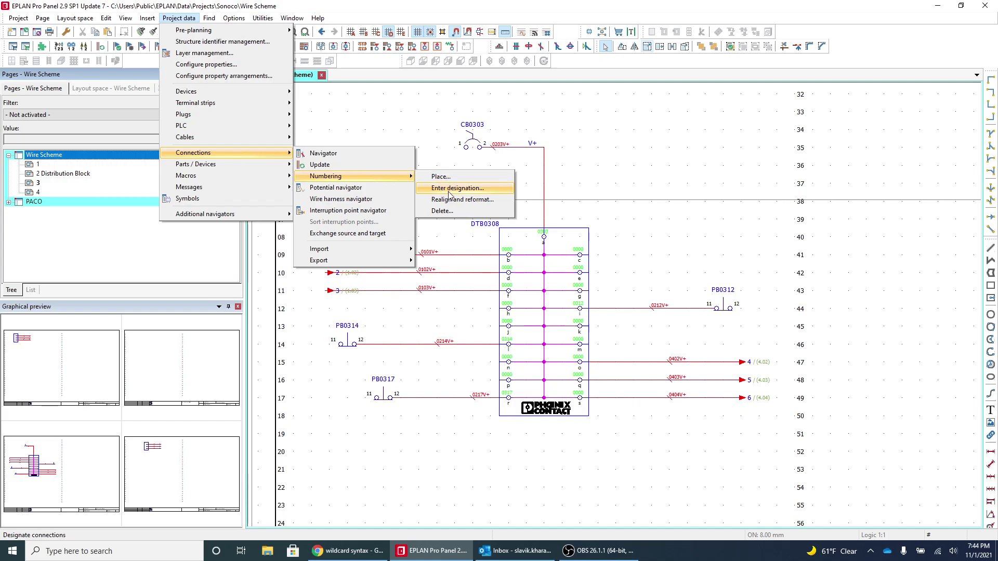
click(452, 187)
click(318, 316)
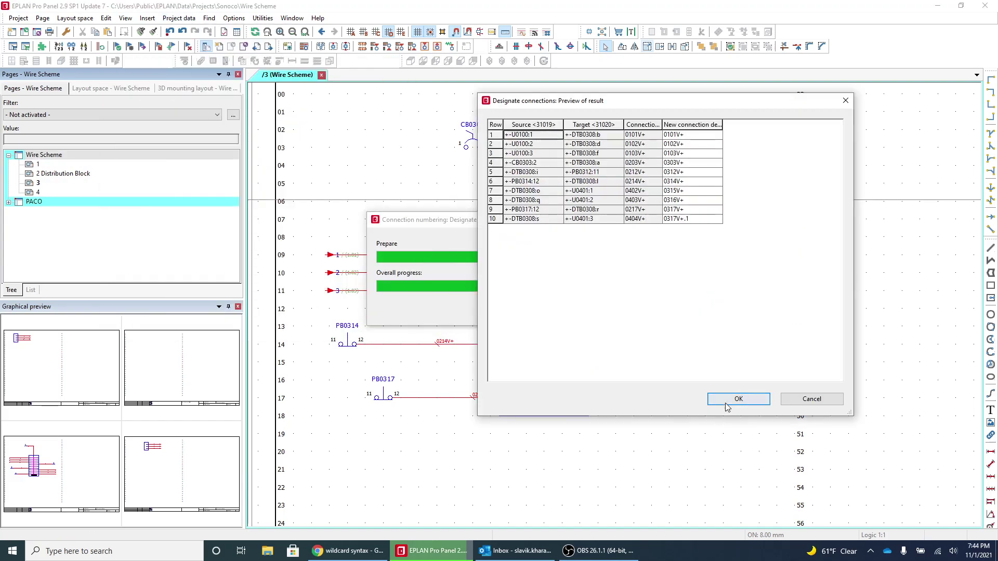
click(727, 398)
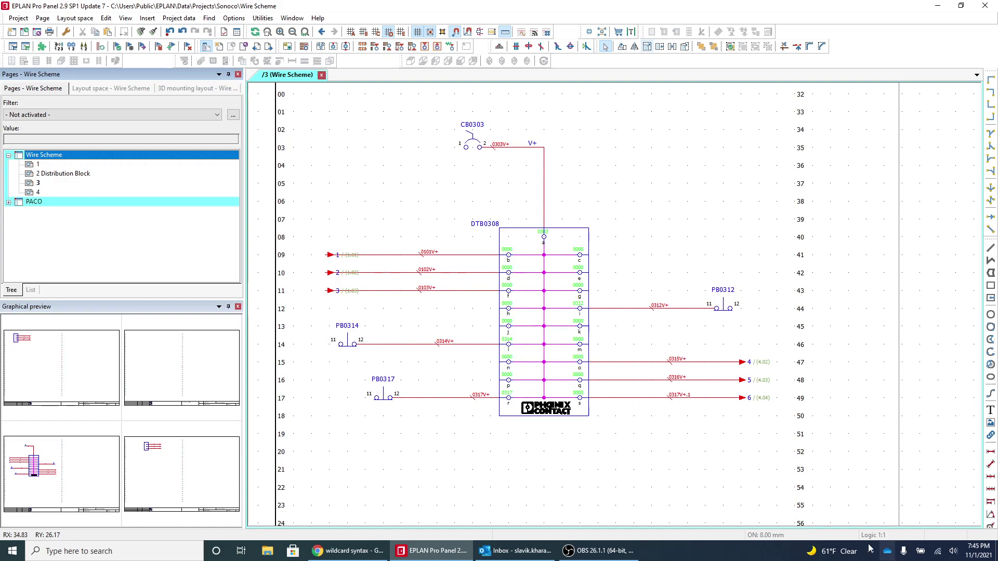
Move pushbutton PB0317 directly below PB0314 and align its wire number 0317V+ with the numbers of the three incoming wires.
scroll(437, 399, up, 3)
click(370, 48)
click(387, 93)
click(535, 427)
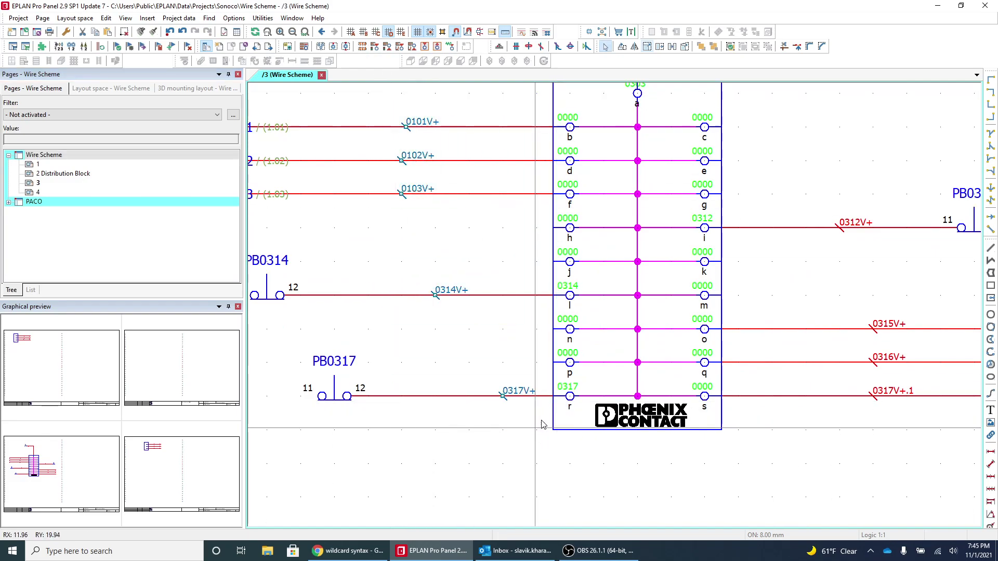
scroll(538, 429, down, 3)
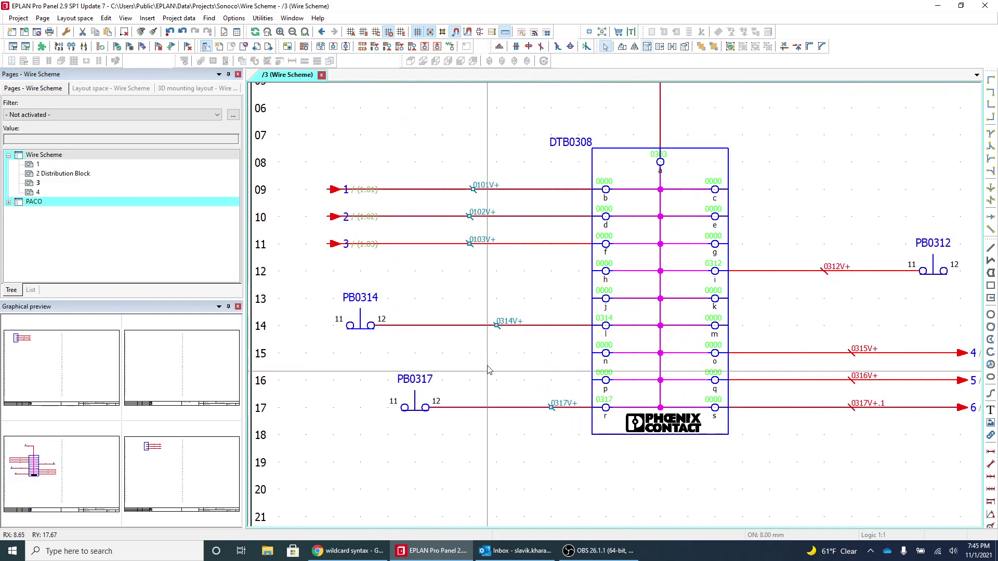
click(380, 362)
click(432, 408)
drag(429, 409, 375, 415)
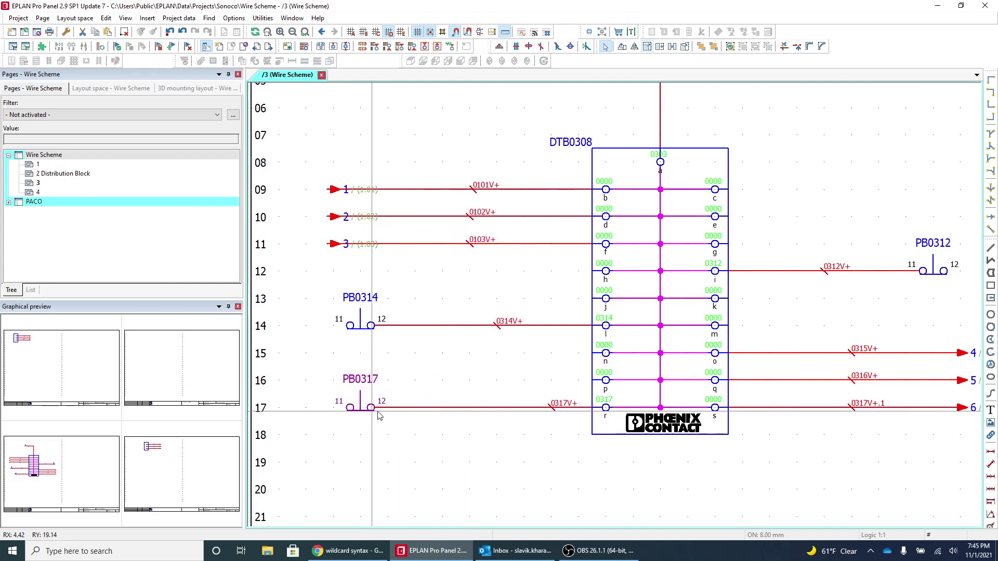
drag(575, 408, 493, 411)
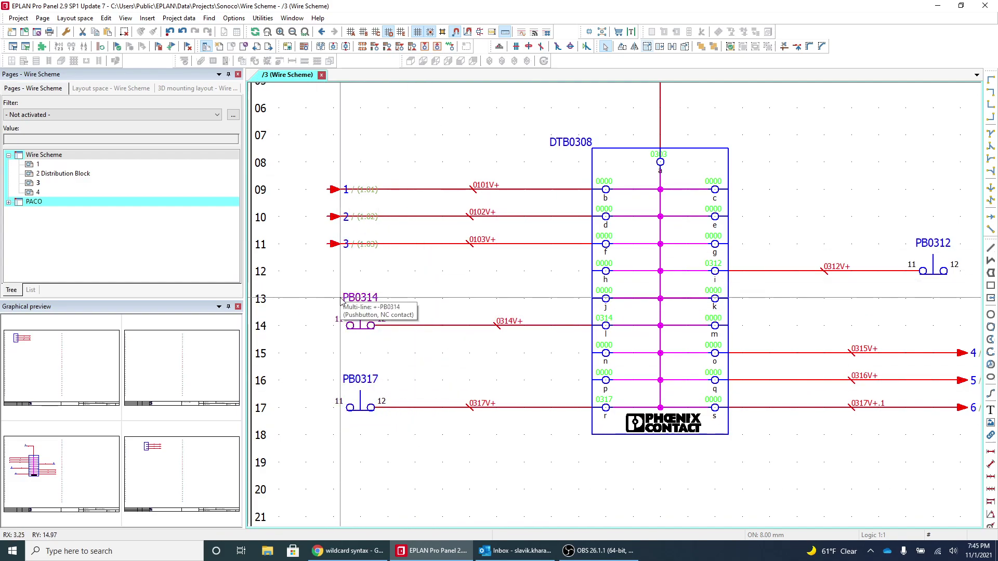
Examine the wire numbers leading to interruption points 4, 5 and 6 against the block properties at the distribution block's connection points.
scroll(341, 300, down, 3)
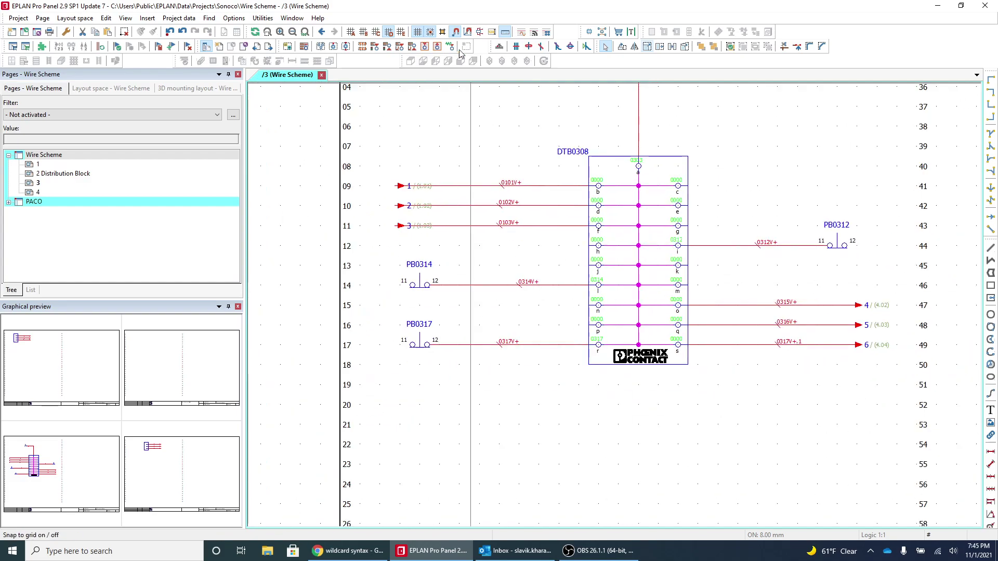
scroll(730, 285, up, 2)
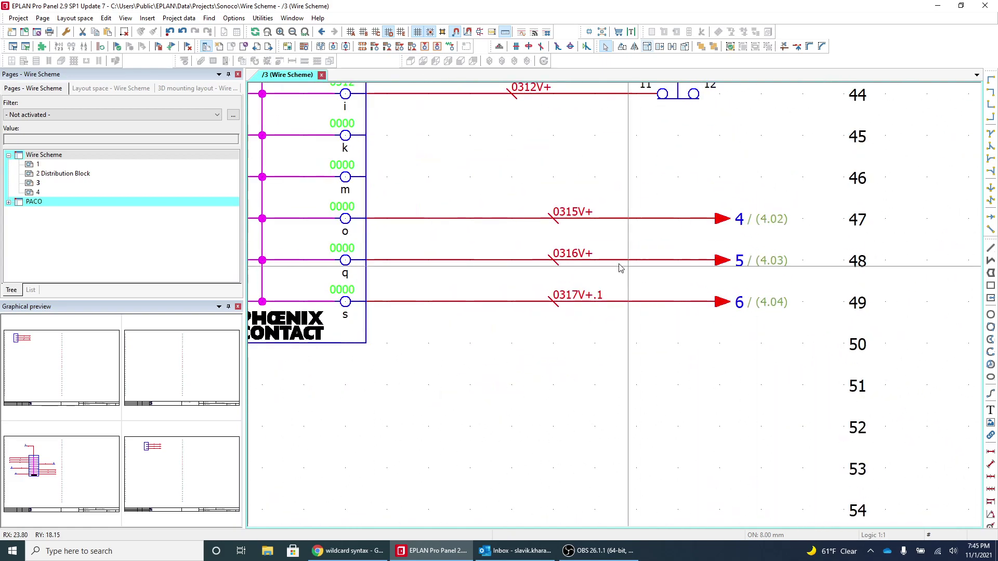
scroll(789, 251, down, 1)
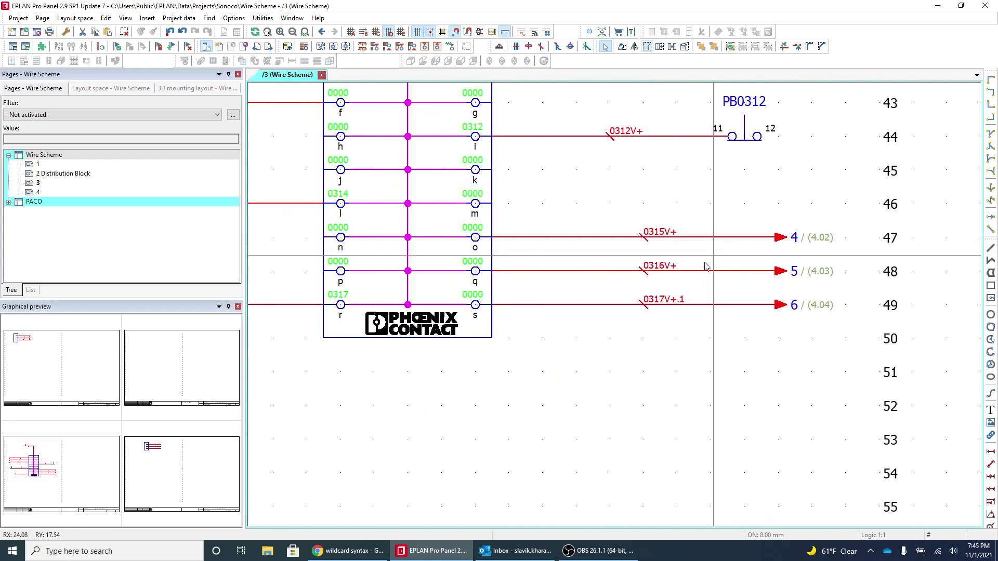
scroll(638, 226, down, 4)
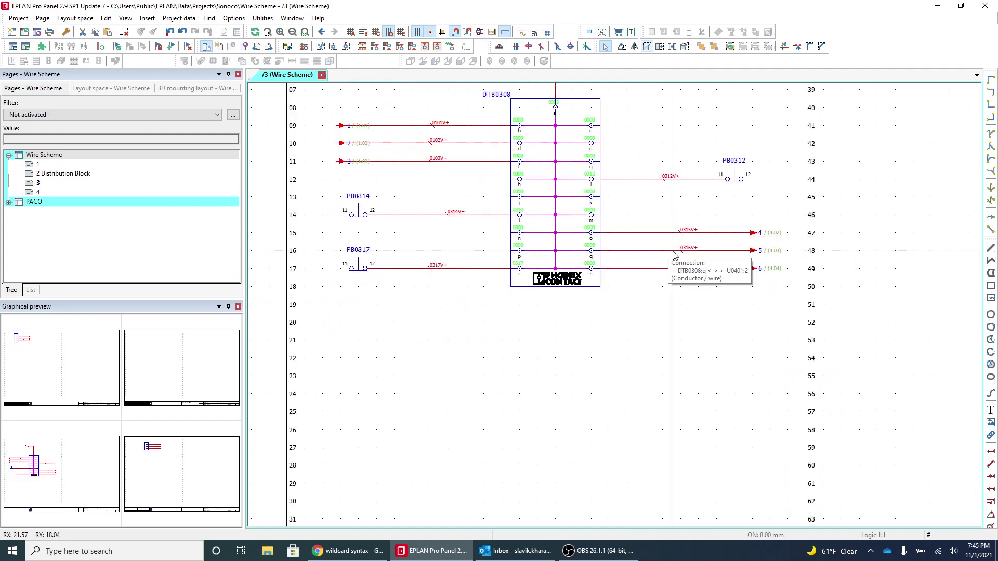
scroll(602, 171, up, 2)
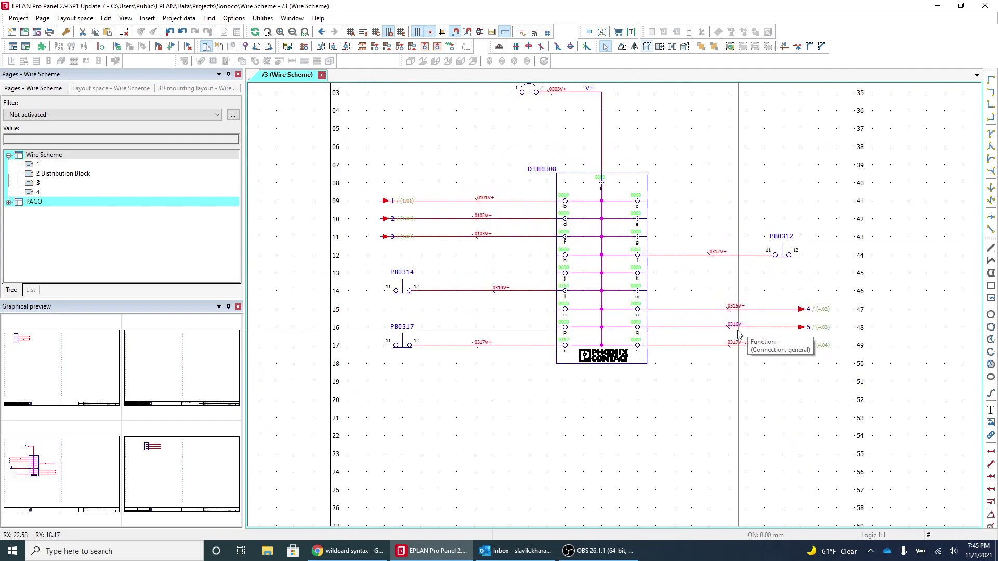
scroll(731, 332, up, 1)
drag(707, 268, 765, 367)
click(775, 372)
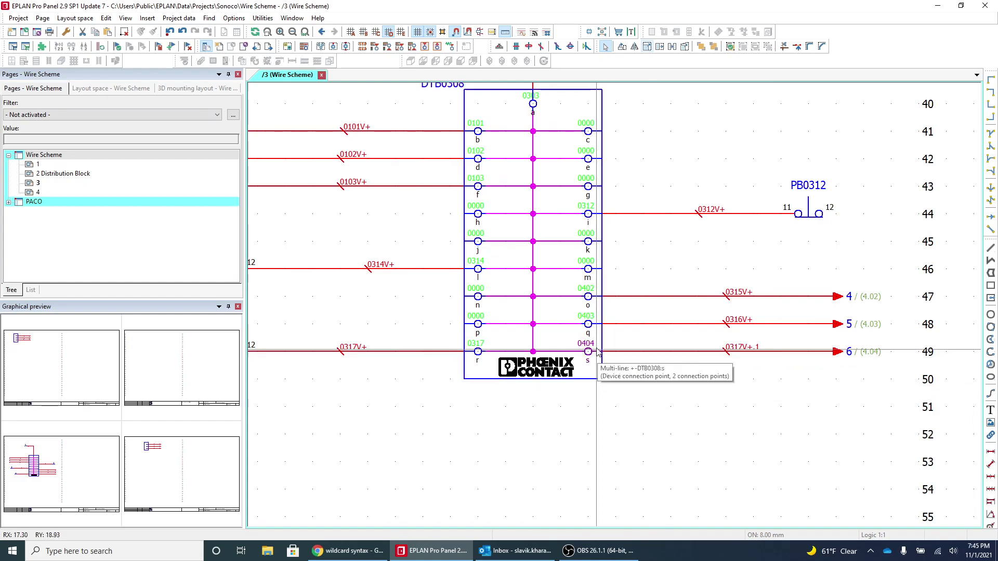
scroll(596, 348, up, 1)
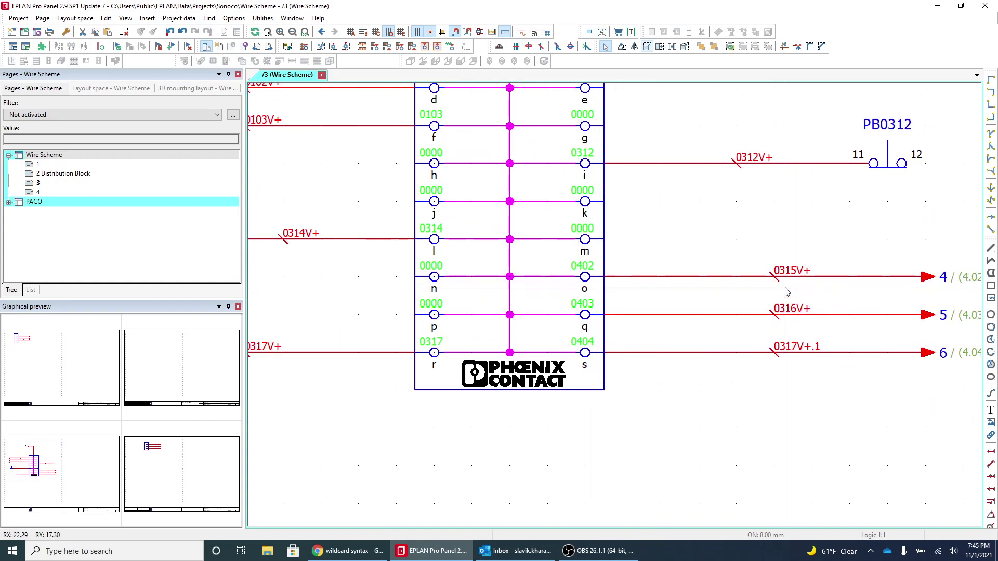
scroll(749, 359, down, 2)
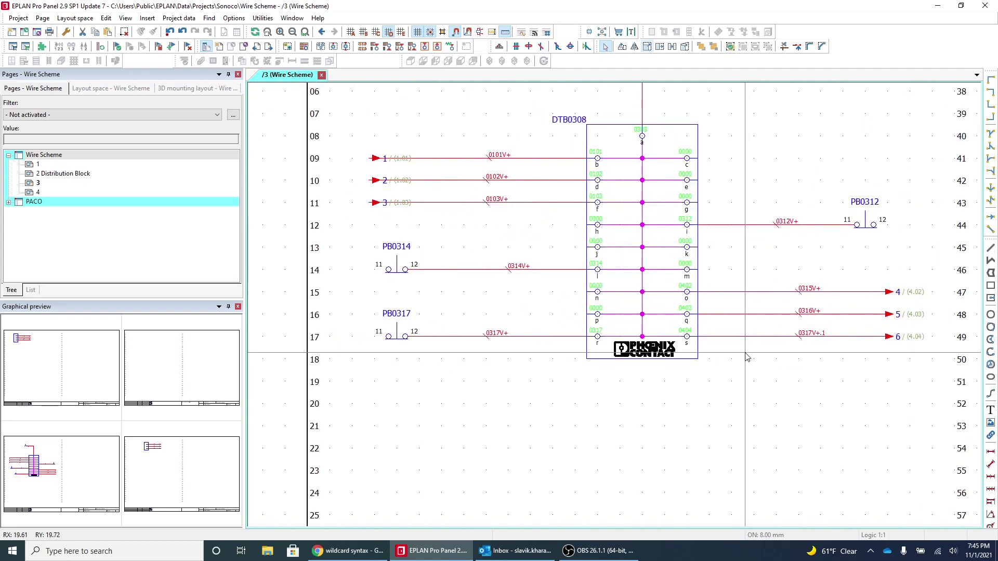
Create a format group for the device designation DTB in the Sonoco NFPA standard connection numbering, with the extent Signal / state.
click(66, 33)
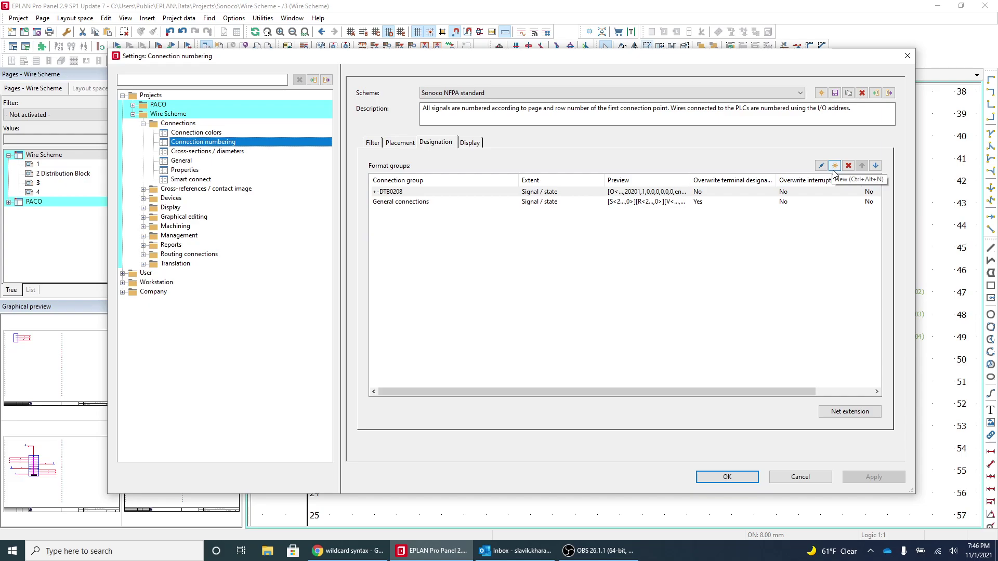
drag(591, 60, 601, 377)
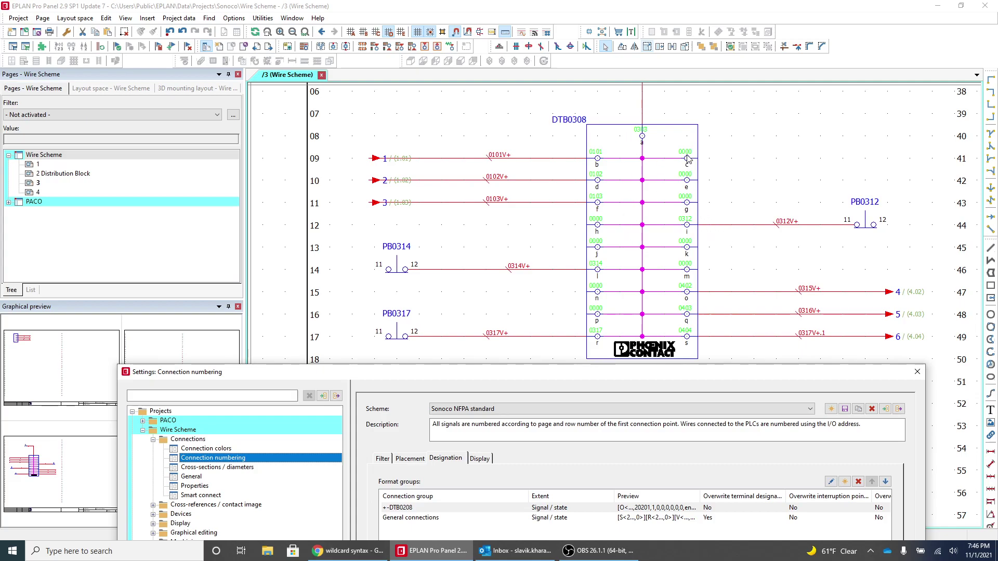
drag(553, 381, 518, 53)
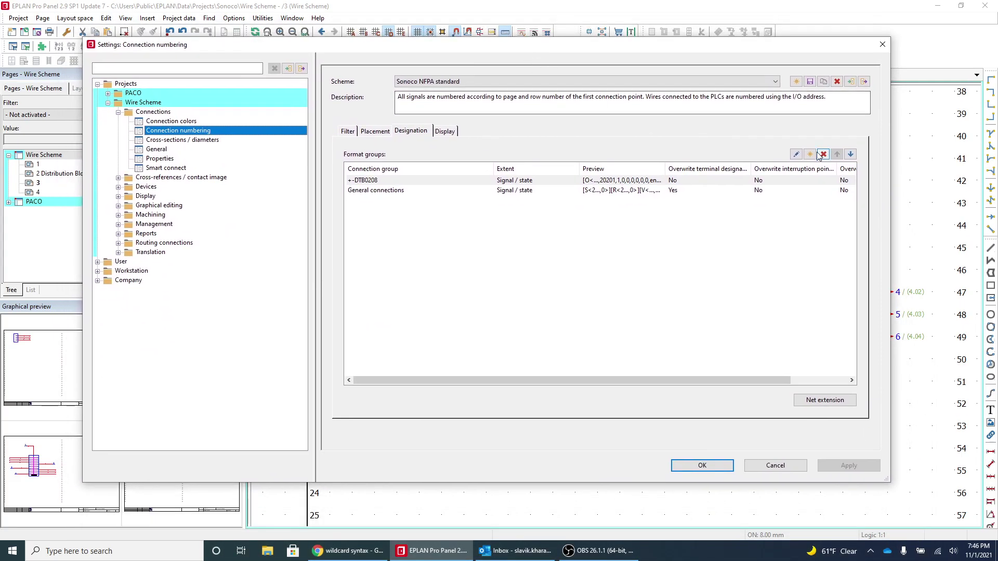
click(810, 154)
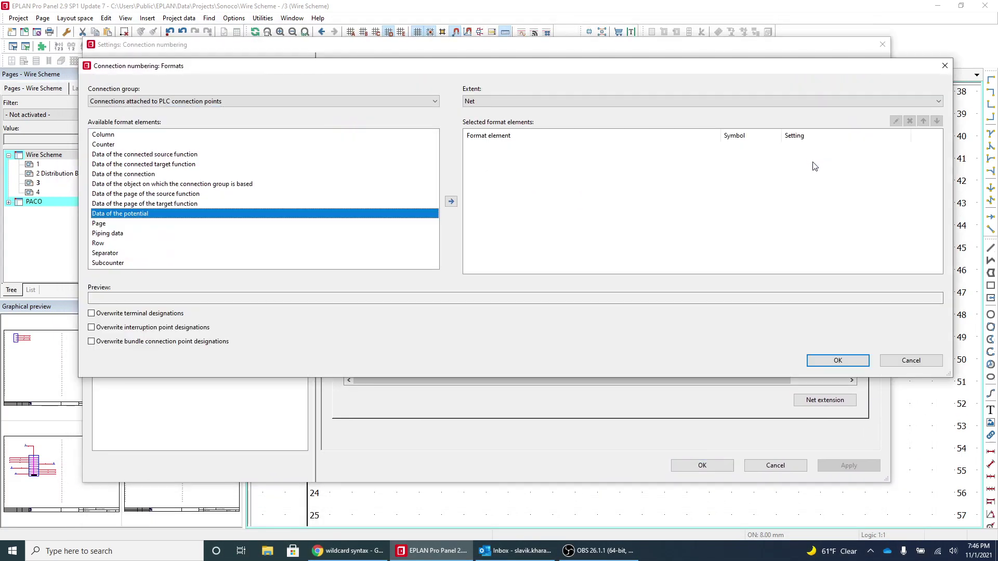
click(182, 101)
click(130, 182)
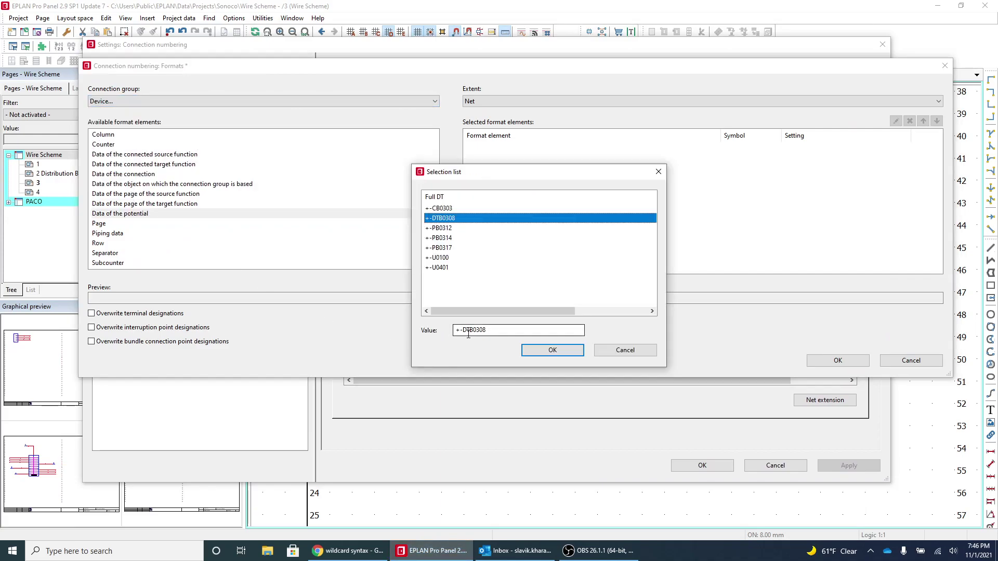
drag(455, 330, 462, 330)
key(Delete)
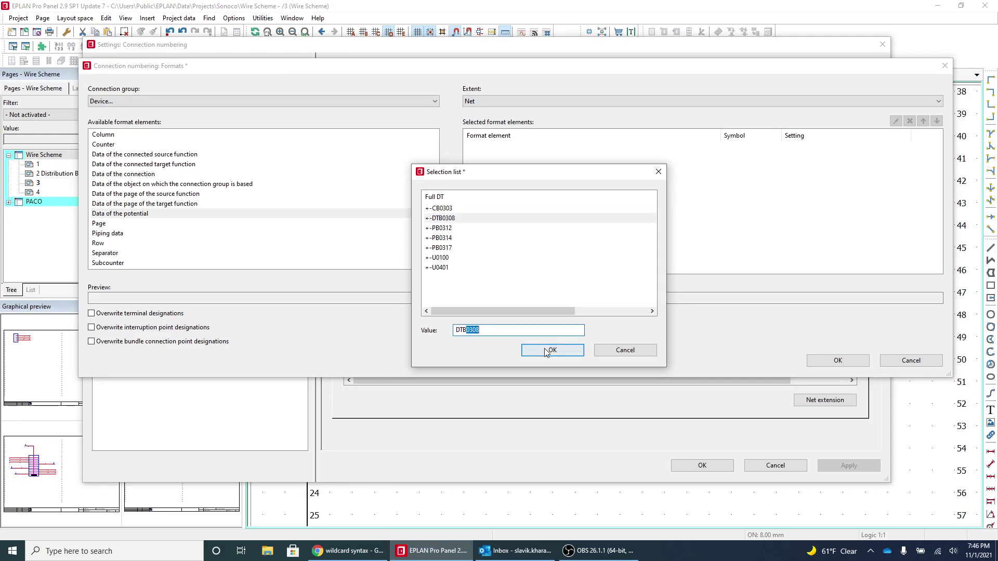
key(Delete)
click(553, 350)
click(489, 101)
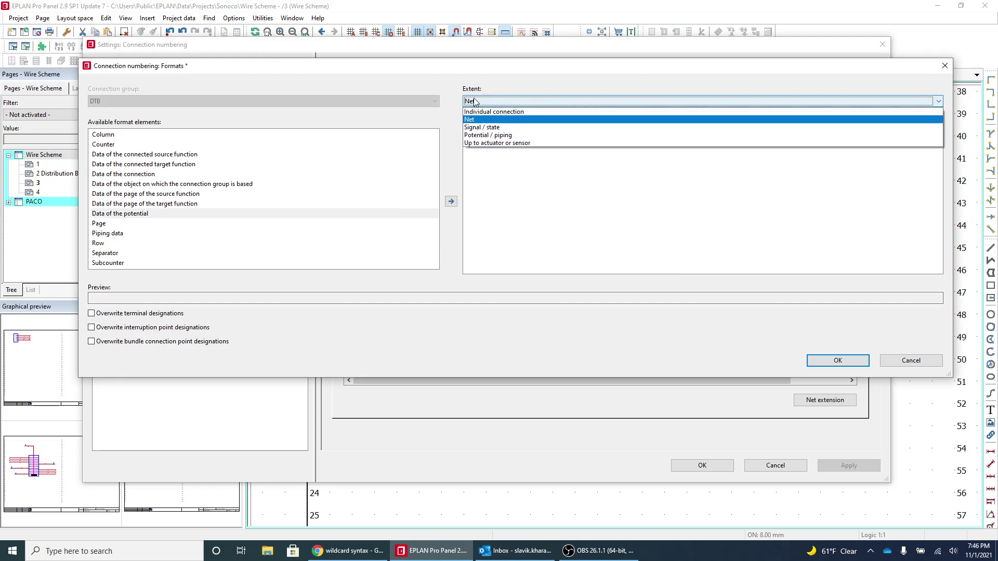
click(488, 128)
Add Block property [1] <20201 1> of the object on which the connection group is based to the DTB format.
click(177, 184)
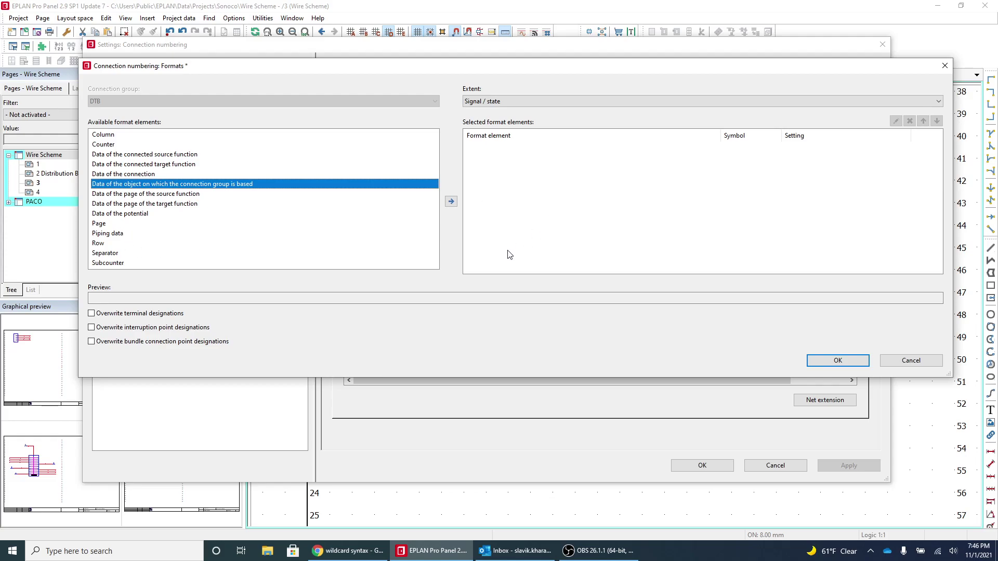
click(451, 201)
text(bla)
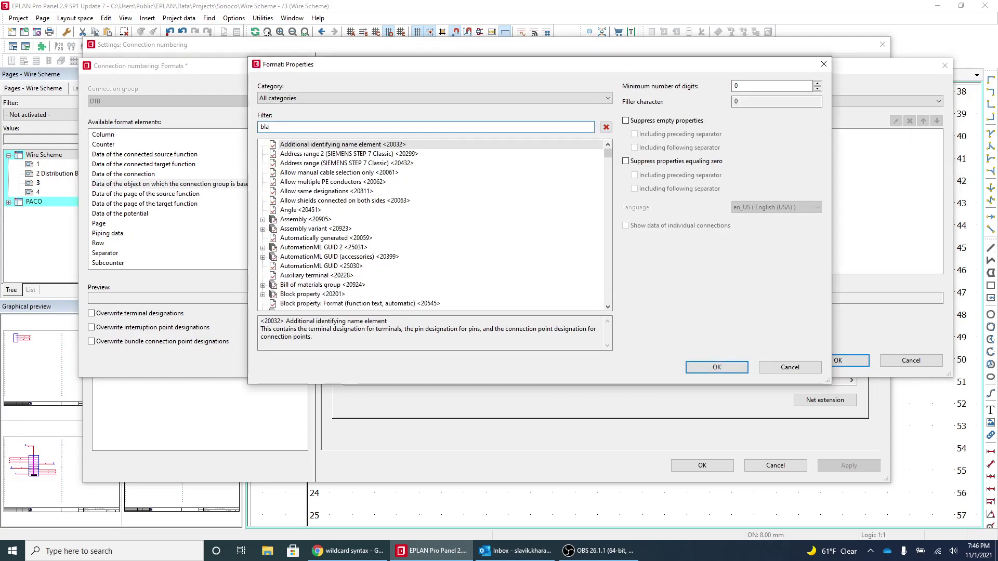
text(ck property)
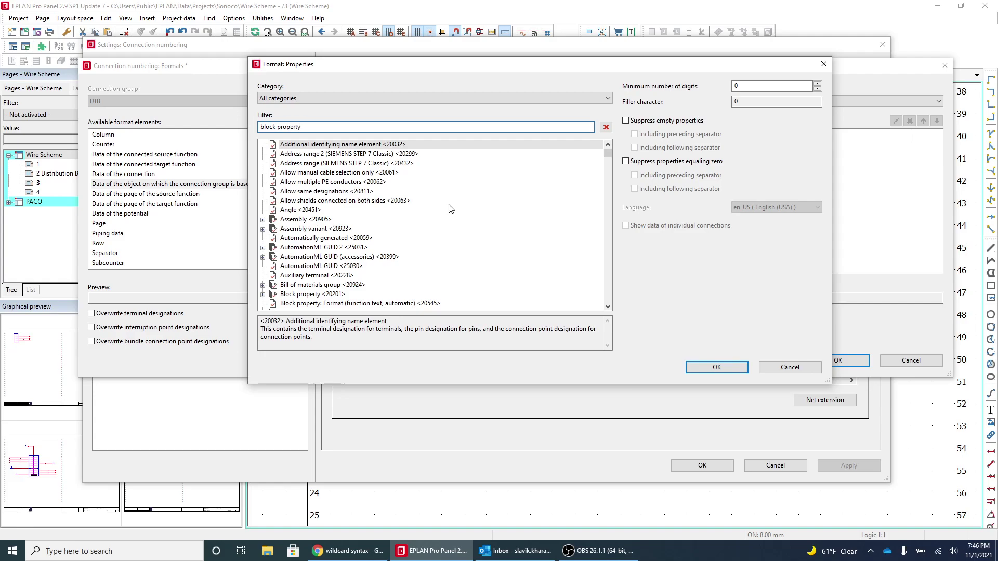
click(337, 154)
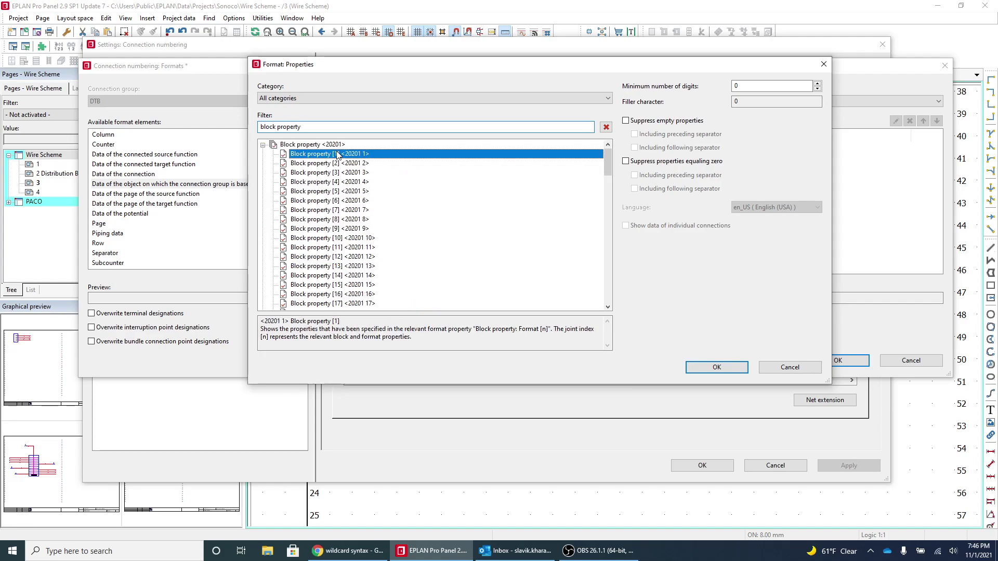
click(699, 369)
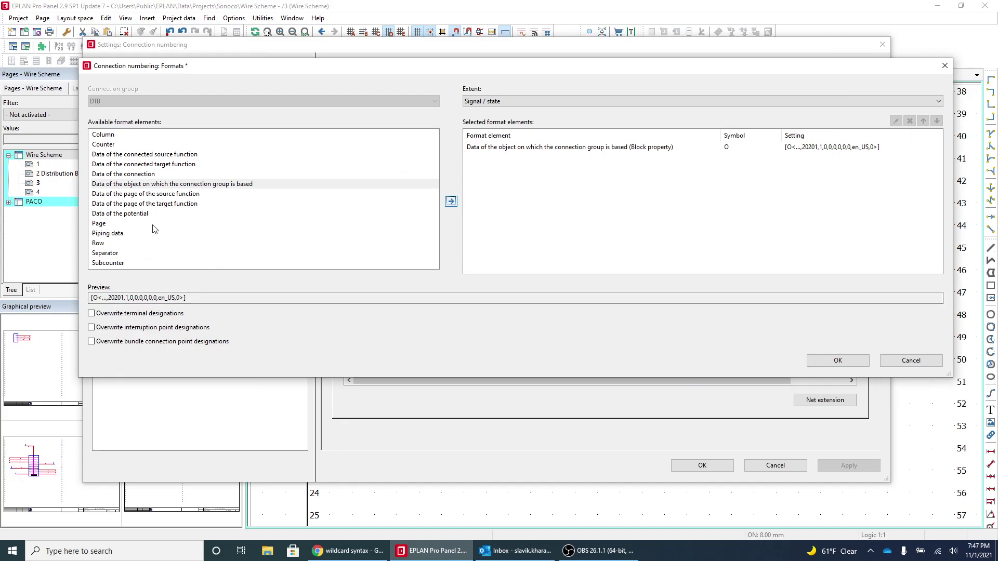
Append the Name of potential <33000> from the potential data to the DTB format and accept the format group.
click(120, 213)
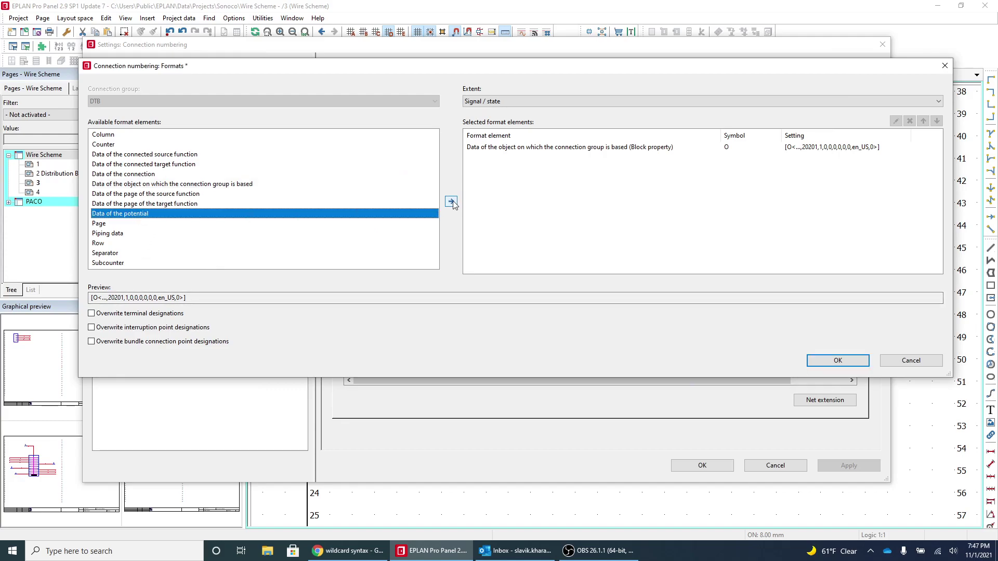
click(451, 203)
text(name)
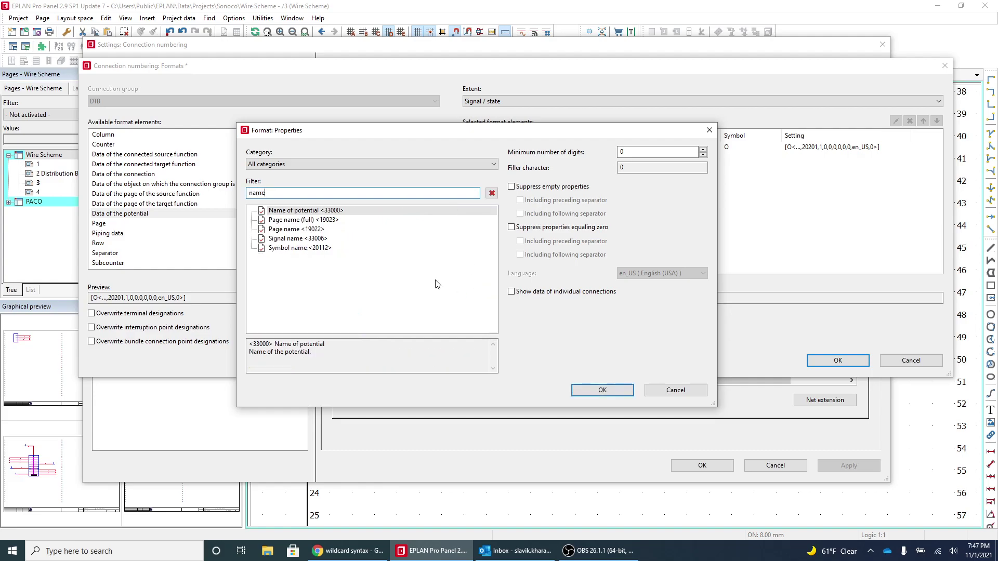
click(330, 211)
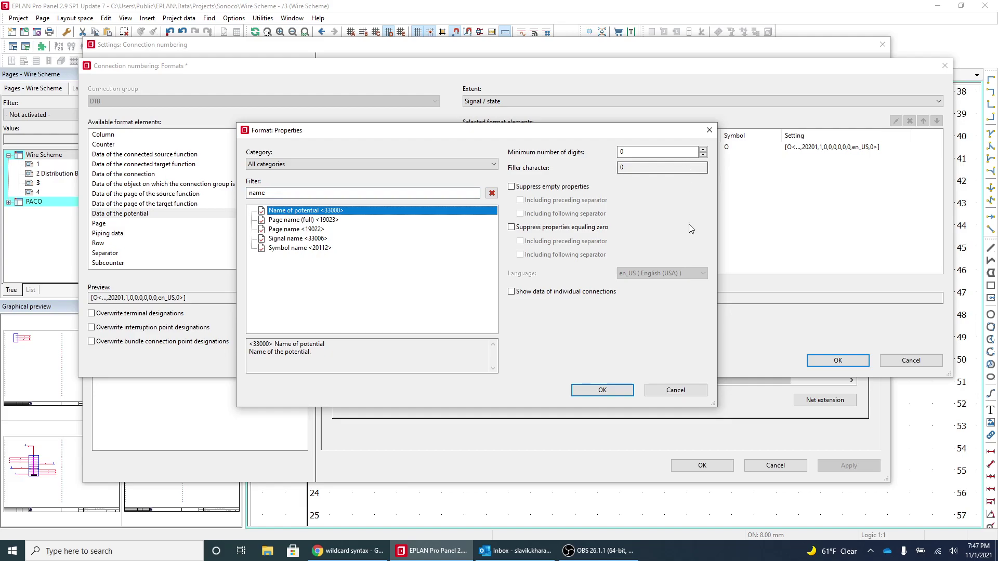
click(608, 391)
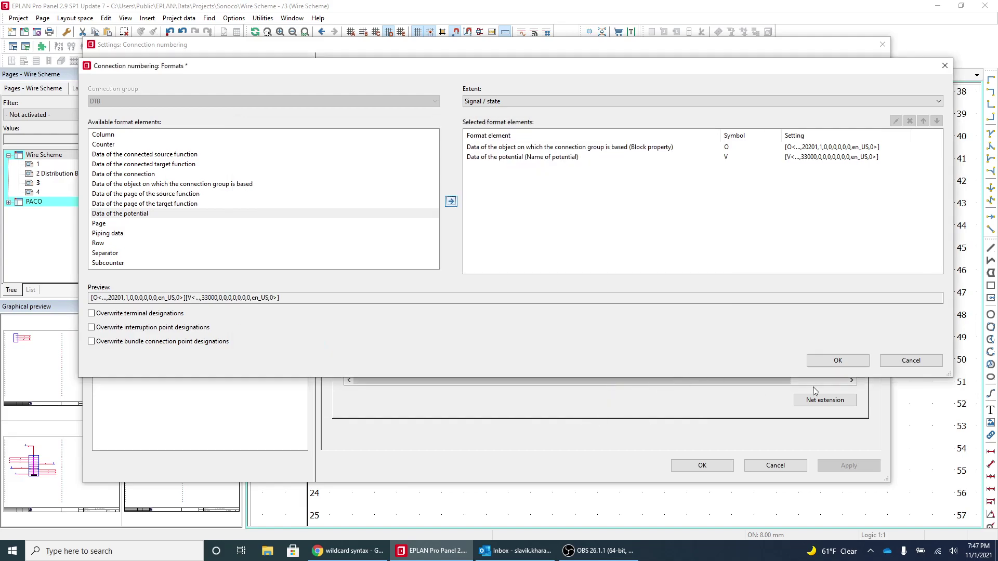
click(846, 366)
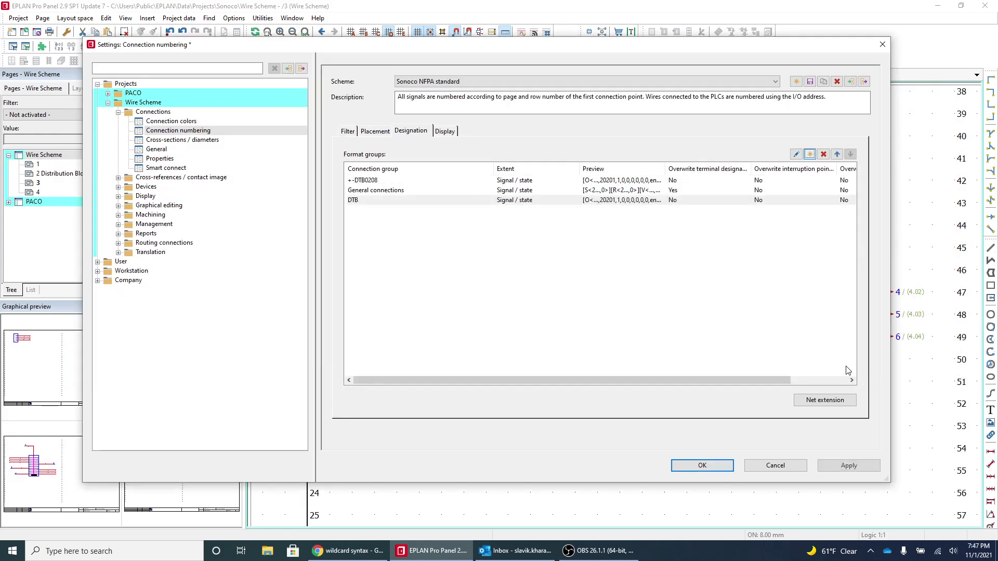
Move the DTB format group above General connections, delete the +-DTB0208 format group, and save the connection numbering settings.
click(383, 202)
click(836, 154)
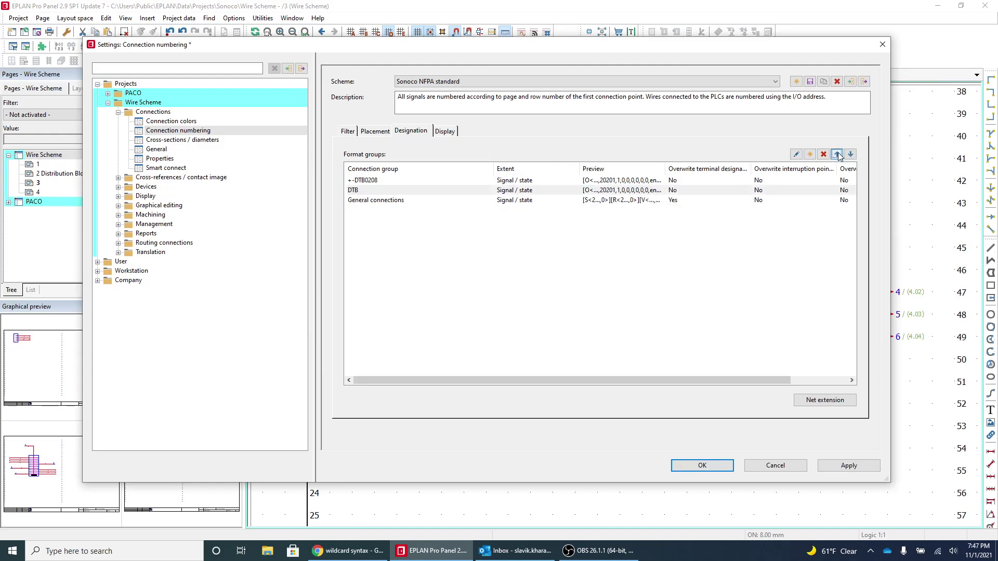
click(364, 182)
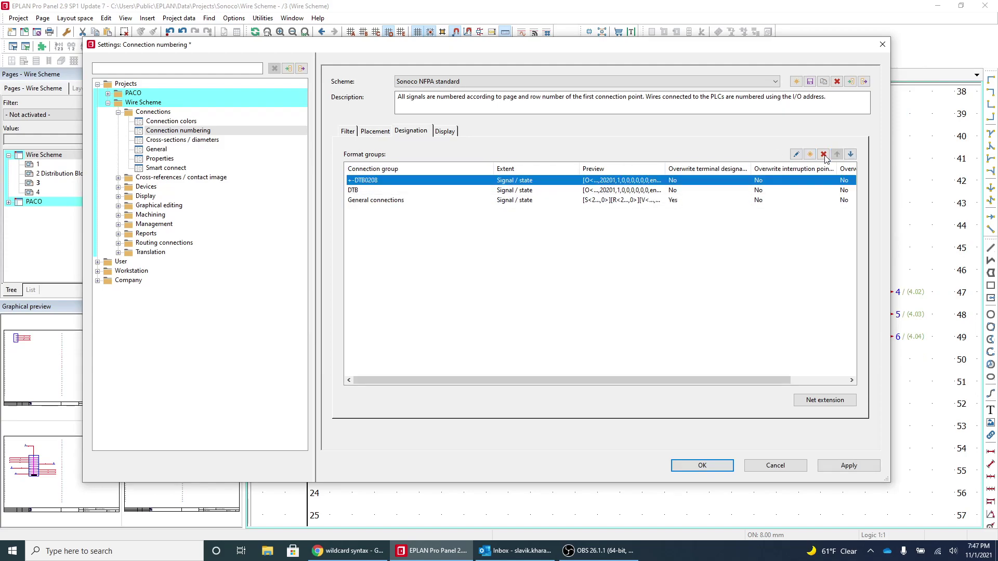
click(823, 154)
click(848, 466)
click(751, 467)
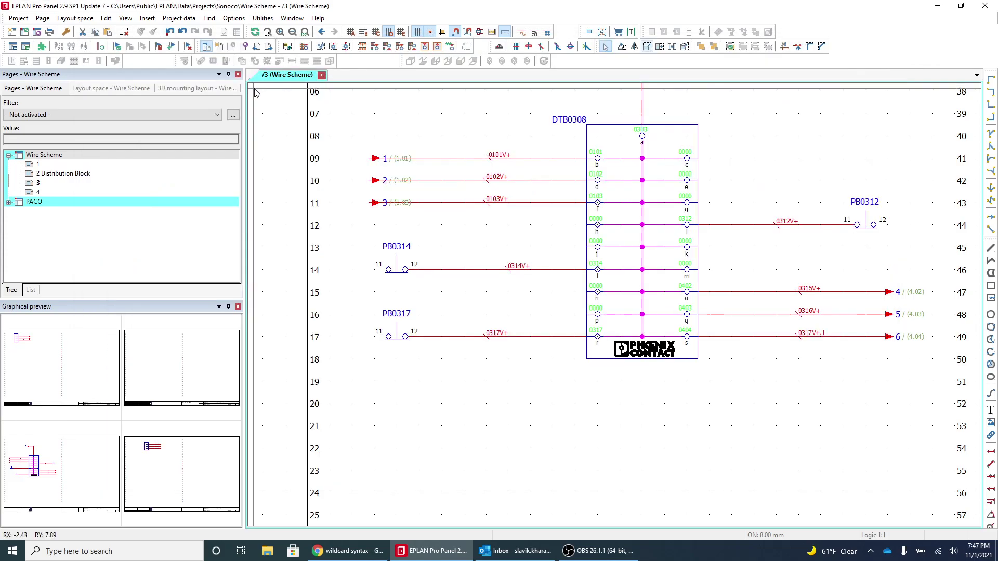
Enter new connection designations for the whole Wire Scheme project and accept the previewed results.
click(48, 154)
click(187, 18)
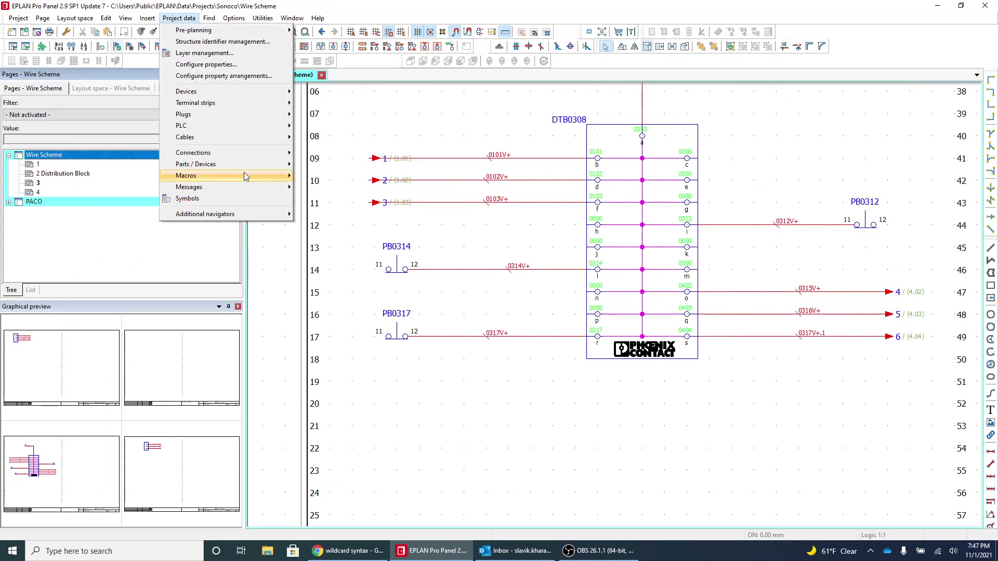
mouse_move(240, 154)
mouse_move(328, 176)
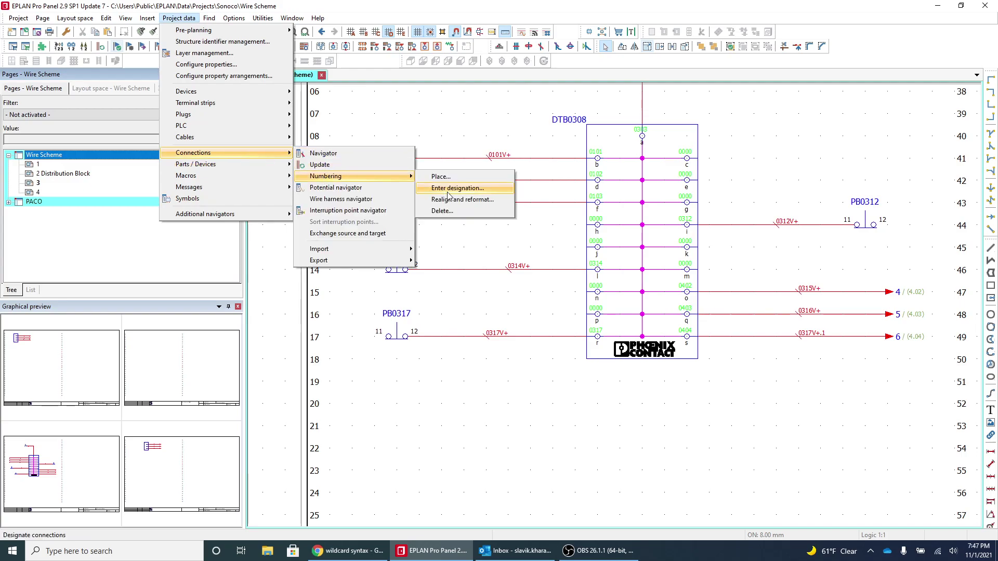
click(437, 188)
click(321, 318)
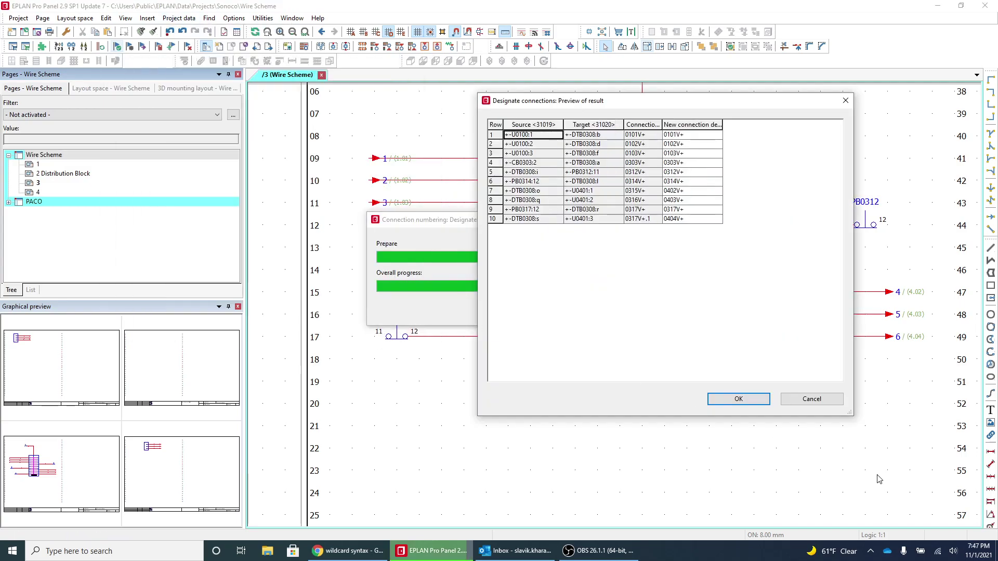
click(738, 399)
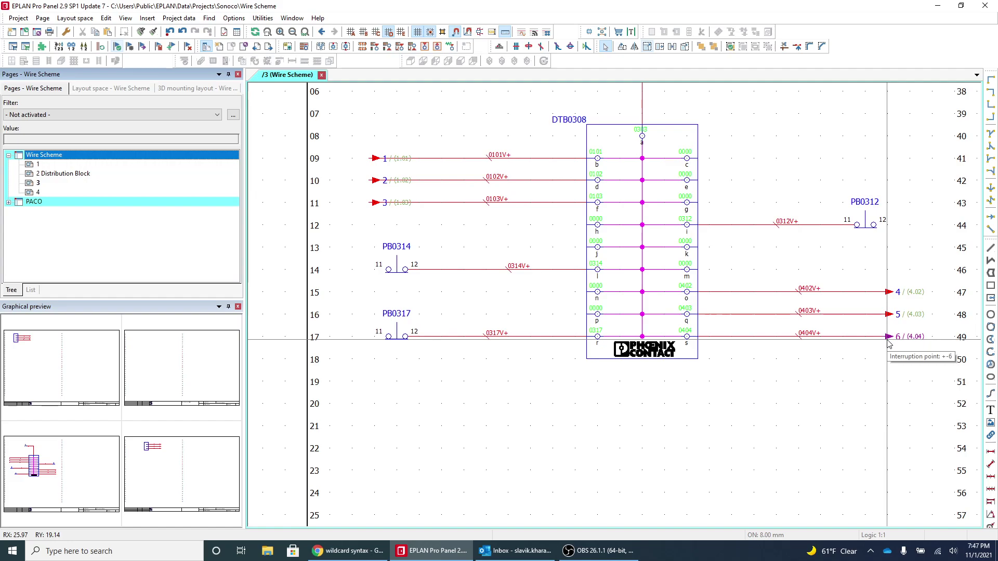
Copy distribution block DTB0308 from page 3 onto page 2 Distribution Block at row 10, numbering it on insertion.
scroll(571, 260, down, 4)
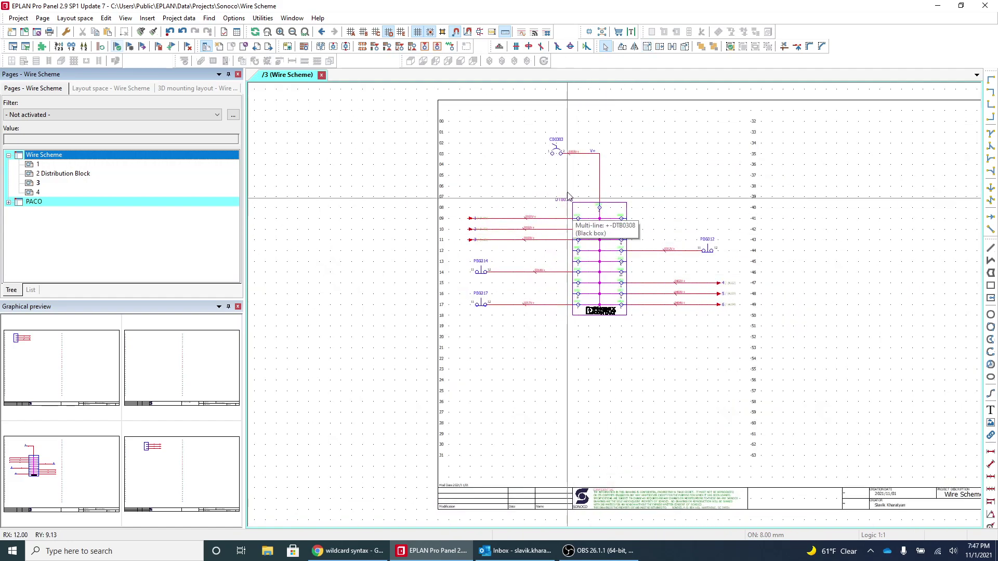
scroll(569, 204, up, 2)
click(650, 335)
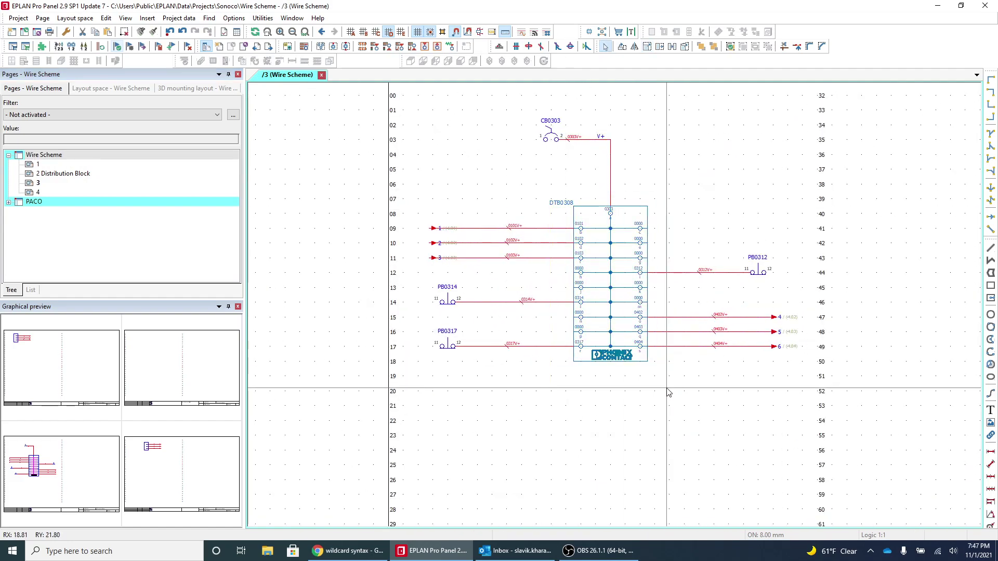
double_click(75, 173)
key(ctrl+v)
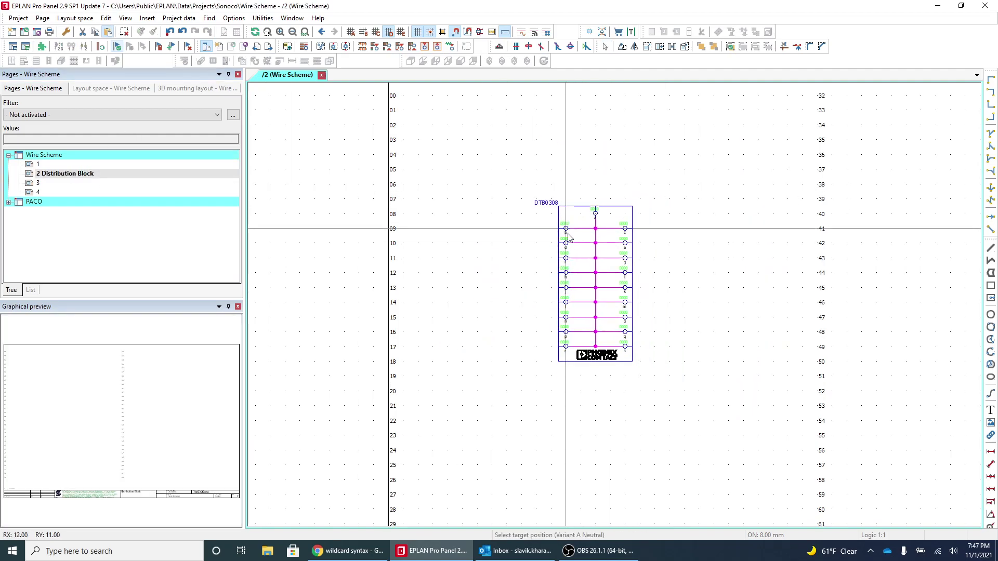
click(580, 257)
click(327, 336)
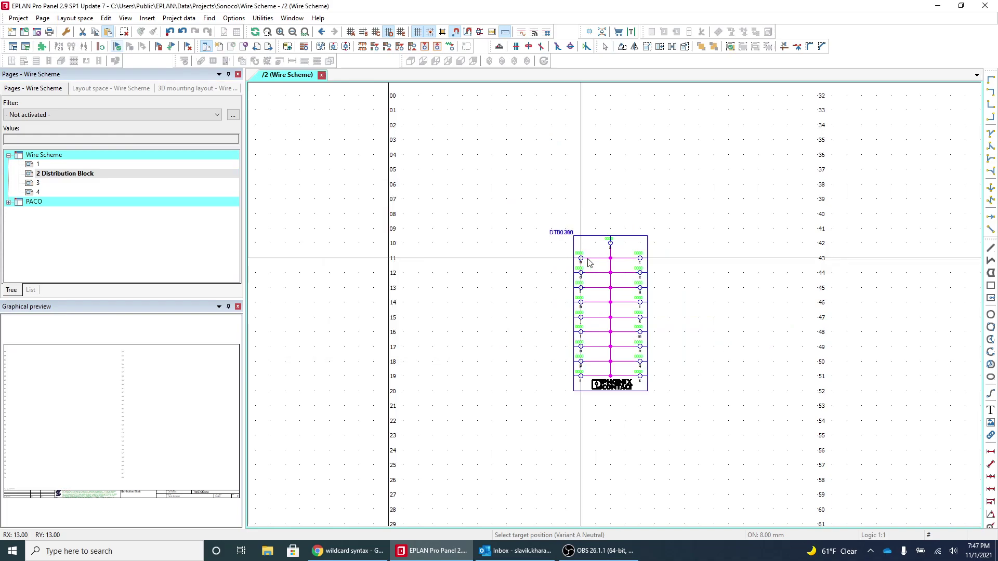
key(Escape)
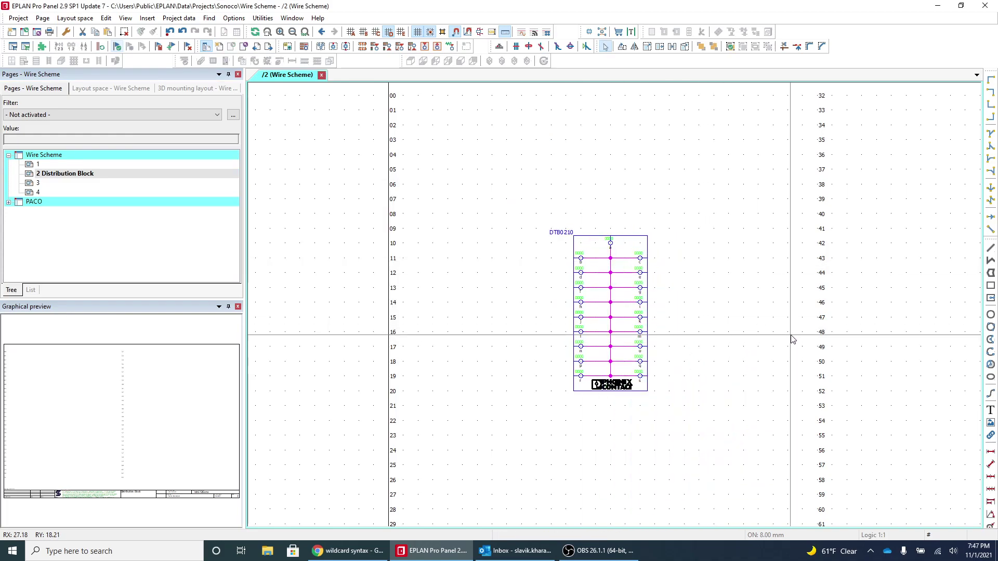
Copy device box U0401 on page 4 to rows 09 and 19, inserting with Number and the SonocoNFPANumbering format.
click(42, 168)
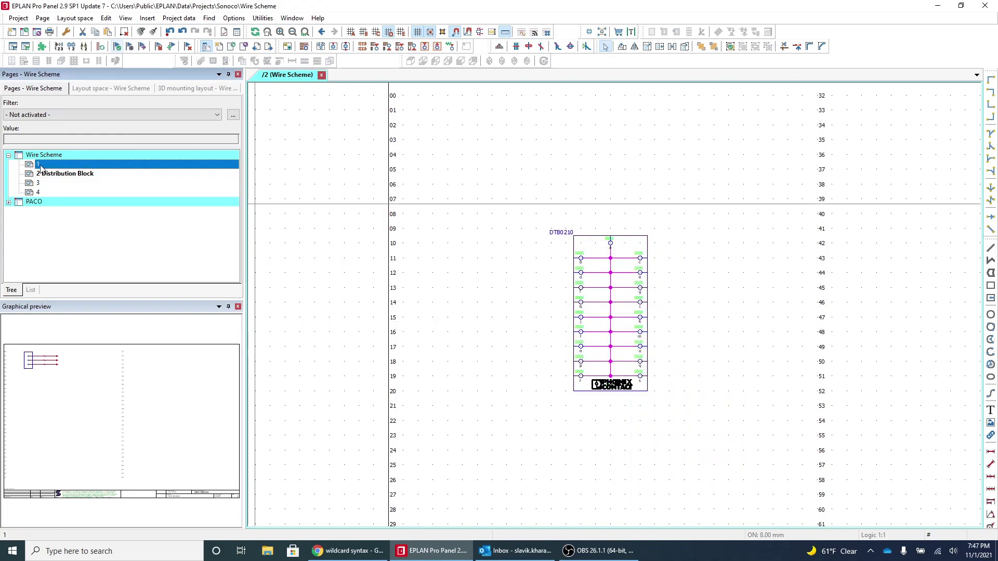
click(61, 194)
double_click(33, 393)
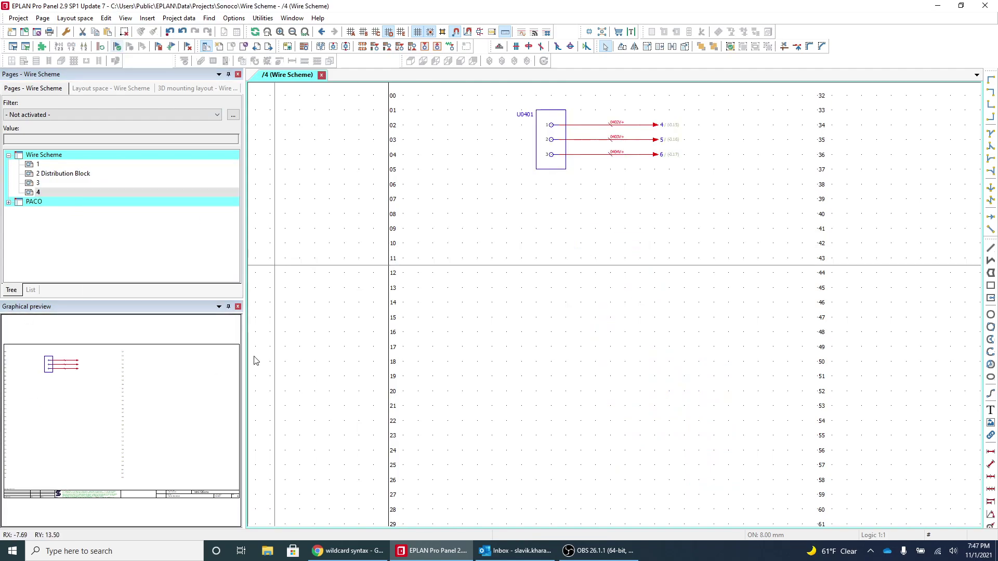
scroll(486, 224, up, 2)
drag(472, 99, 602, 208)
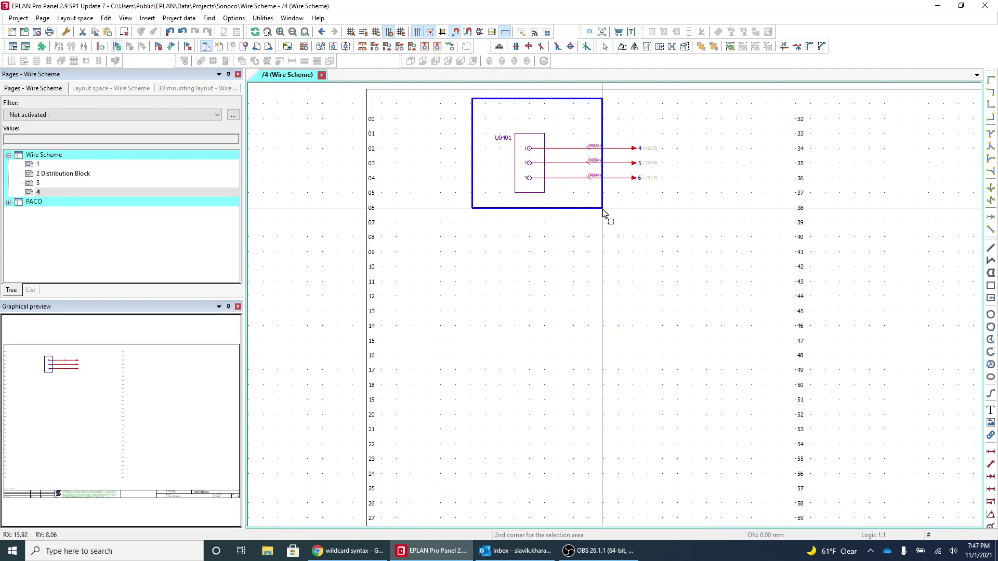
drag(482, 105, 572, 230)
key(ctrl+c)
key(ctrl+v)
click(535, 260)
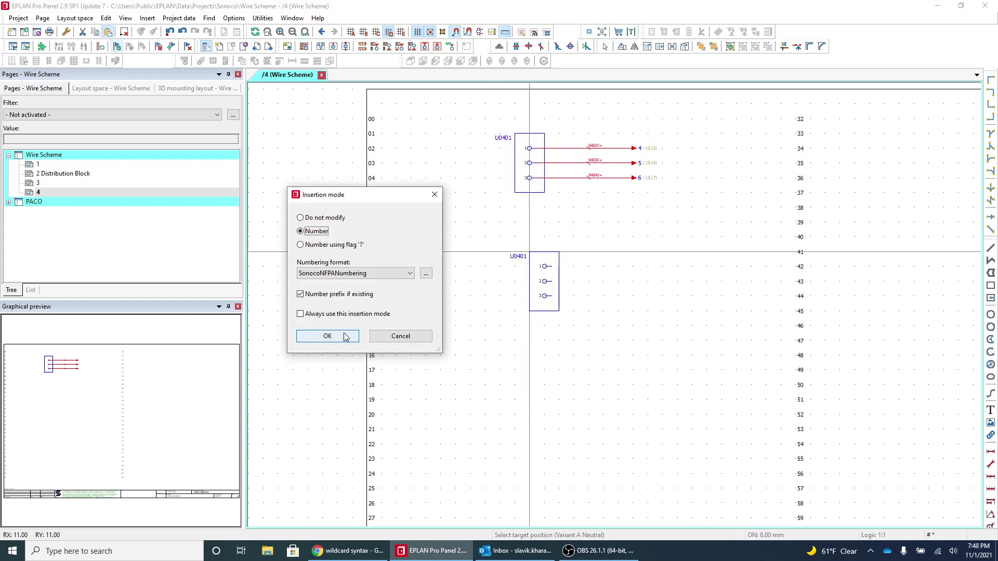
click(327, 336)
click(535, 407)
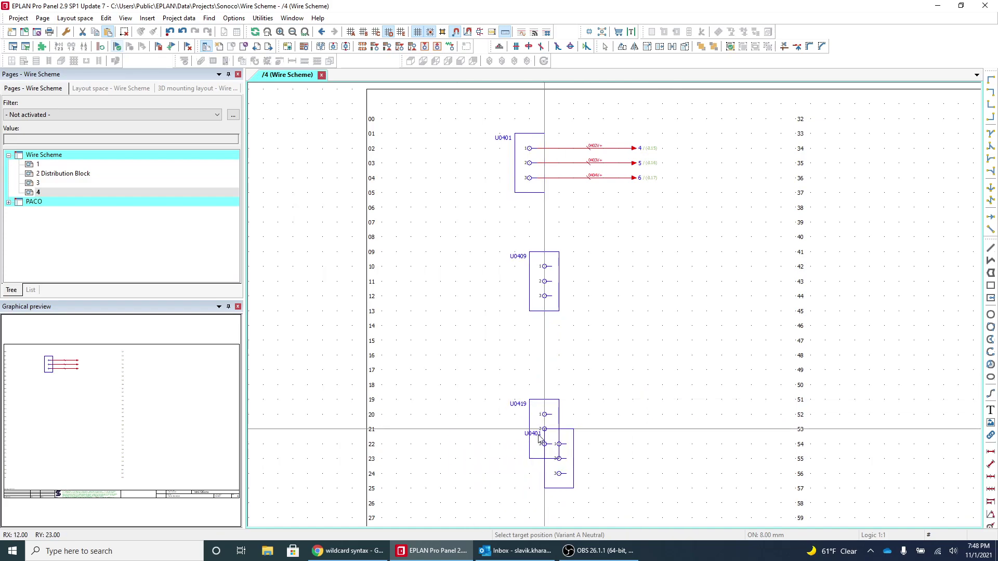
key(Escape)
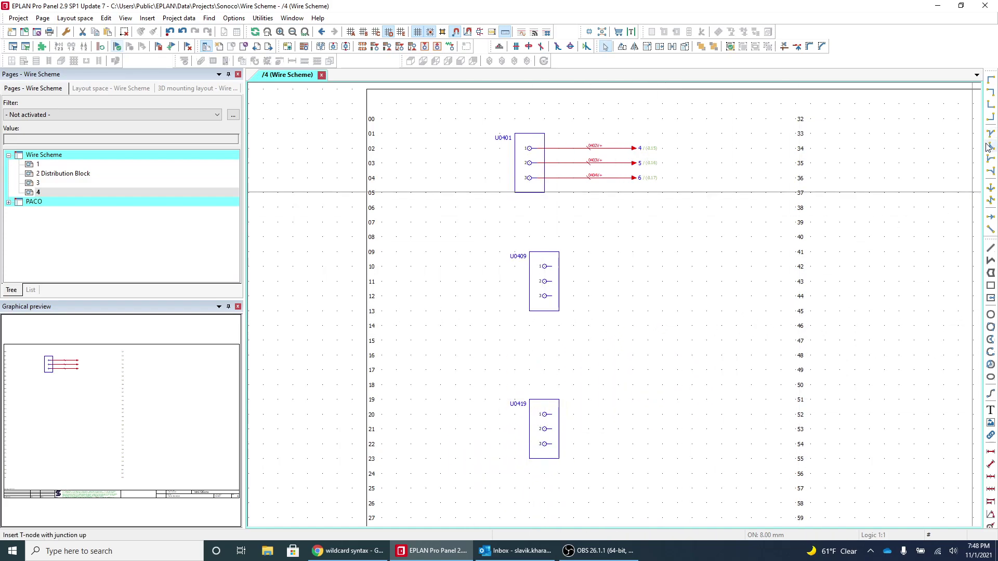
Insert interruption points on the three connections of U0409 at rows 10 to 12.
click(991, 216)
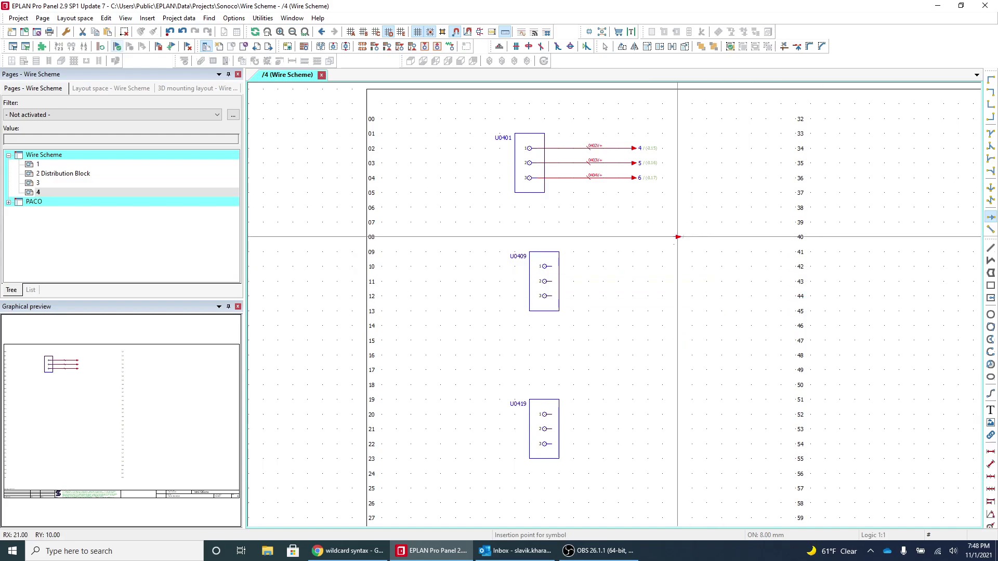
drag(648, 266, 649, 296)
key(Escape)
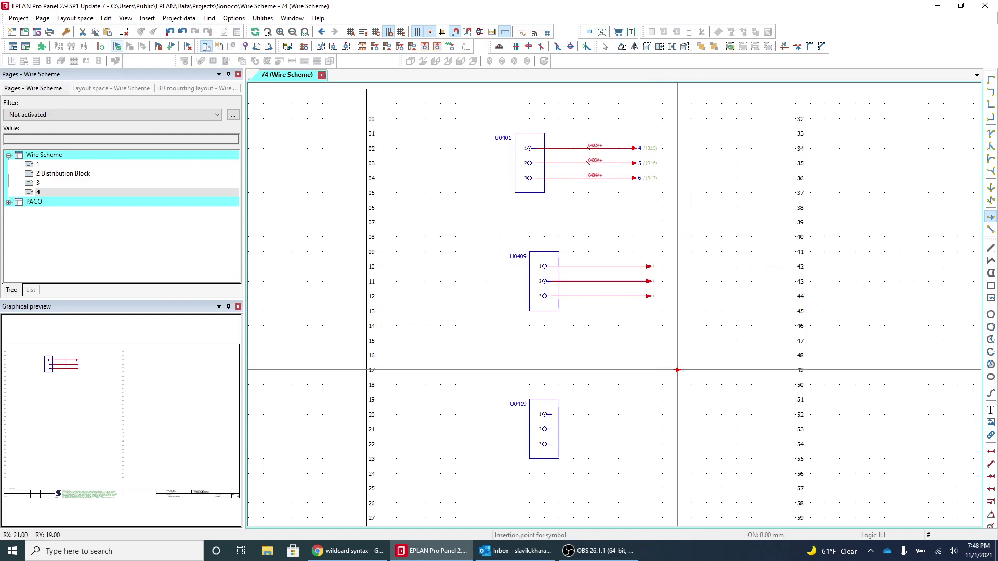
Set the displayed DTs of U0409's three interruption points to 7, 8 and 9.
double_click(652, 268)
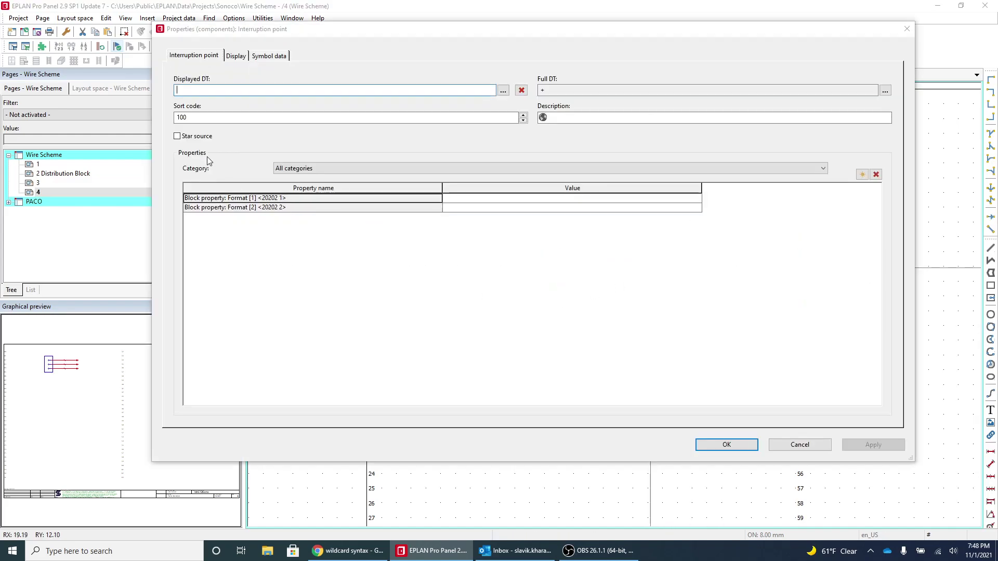
text(7)
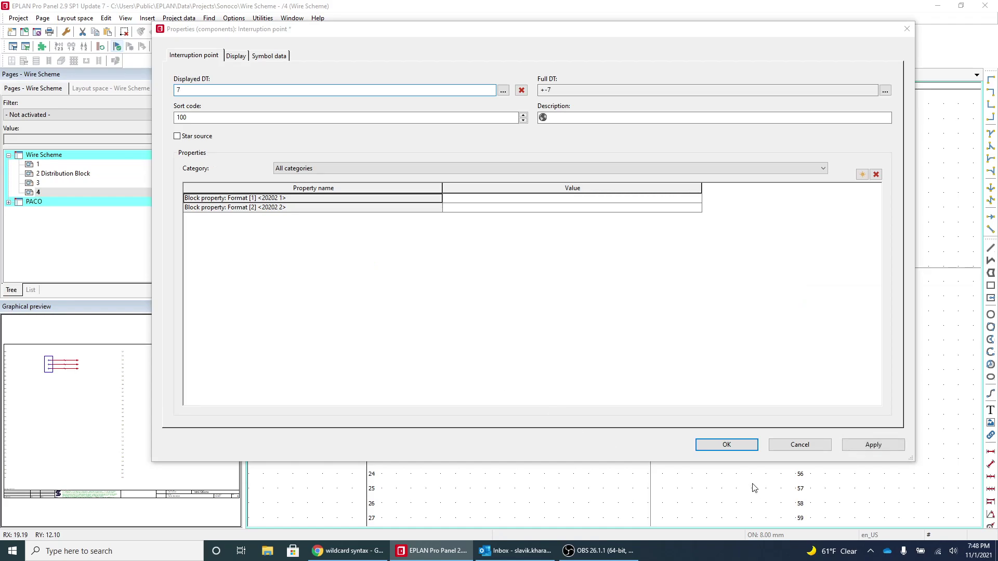
click(731, 447)
double_click(653, 282)
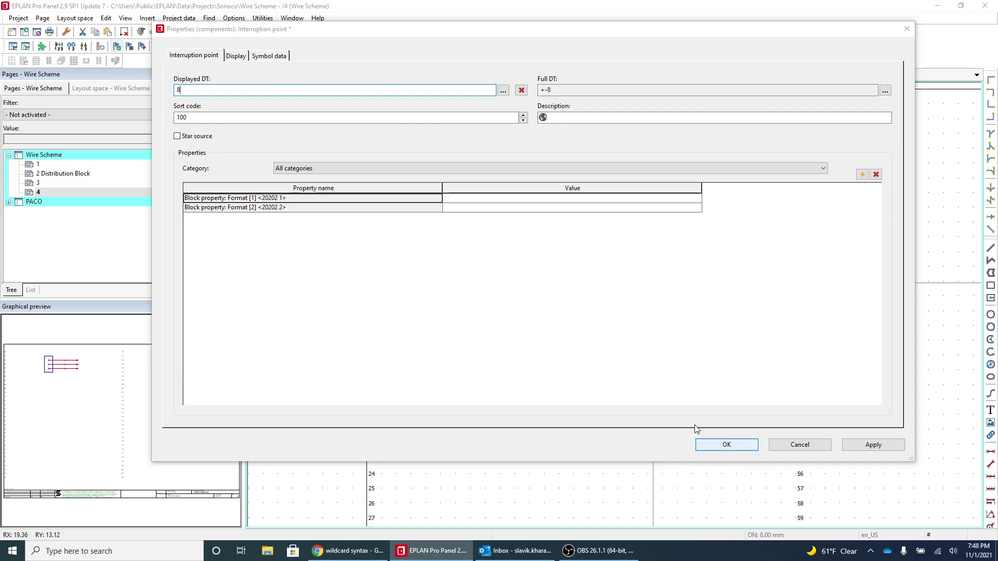
click(720, 445)
double_click(648, 299)
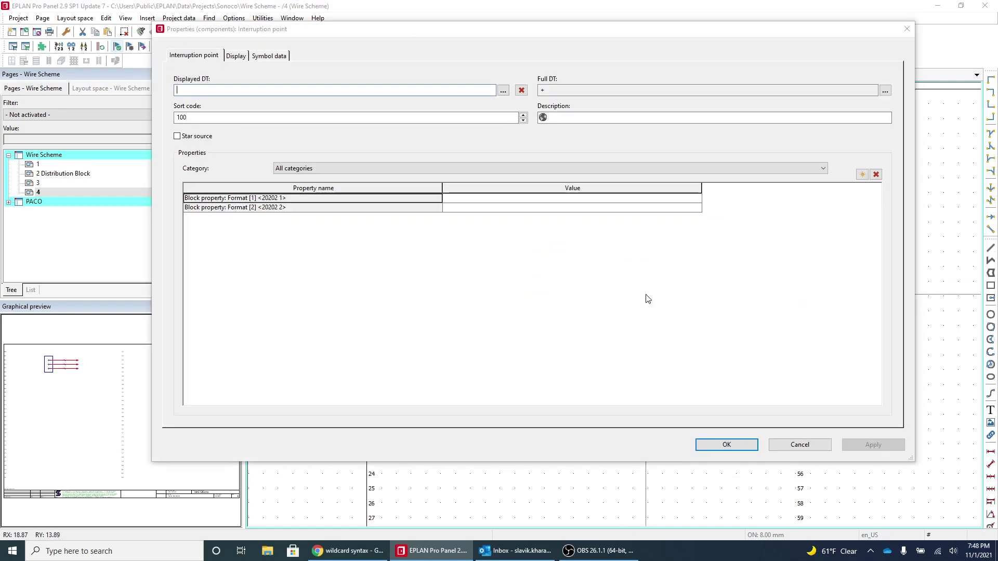
click(724, 441)
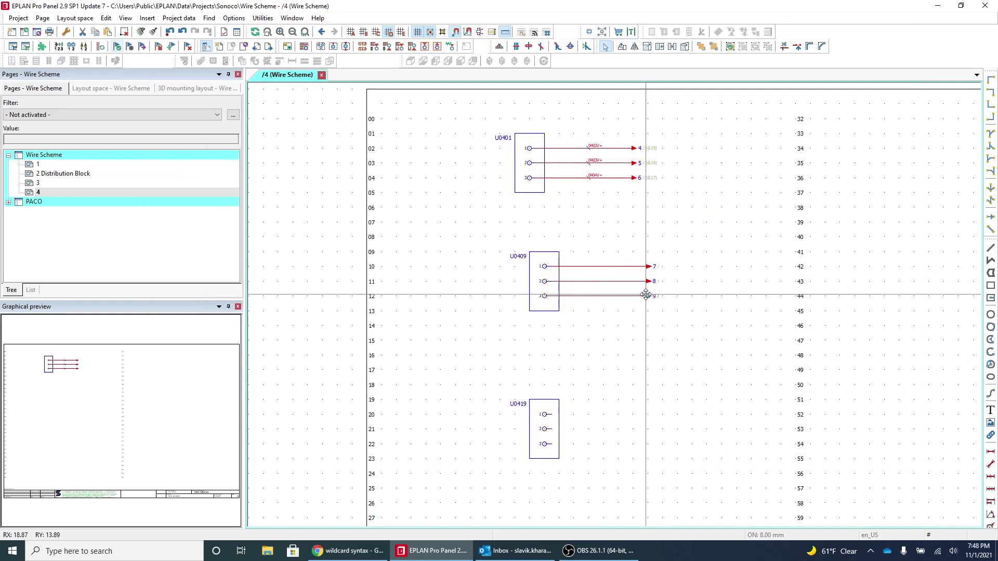
Copy U0409's three interruption points onto the connections of U0419 at rows 20 to 22.
key(ctrl+c)
key(ctrl+v)
click(649, 414)
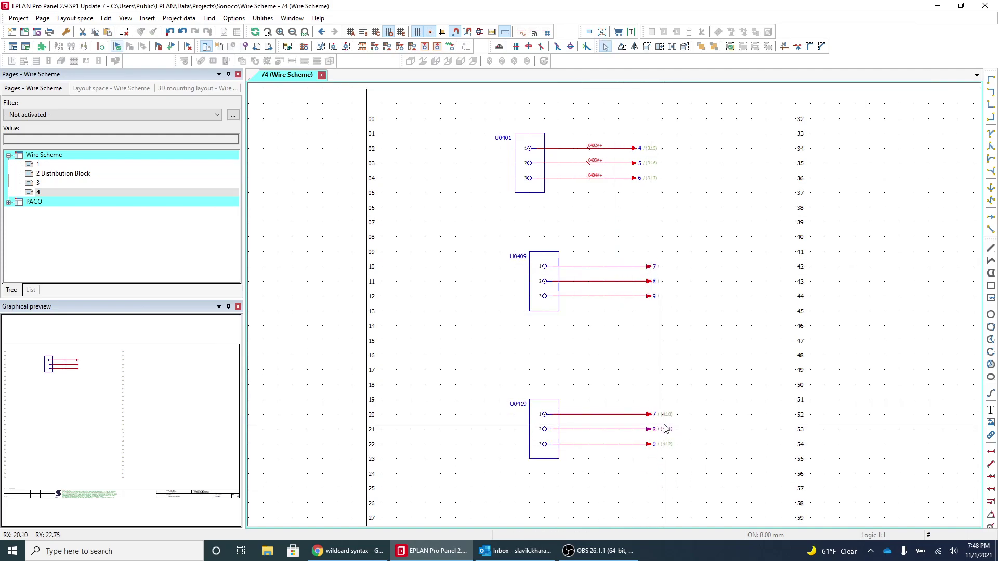
Set the displayed DTs of U0419's three interruption points to 10, 11 and 12.
click(663, 414)
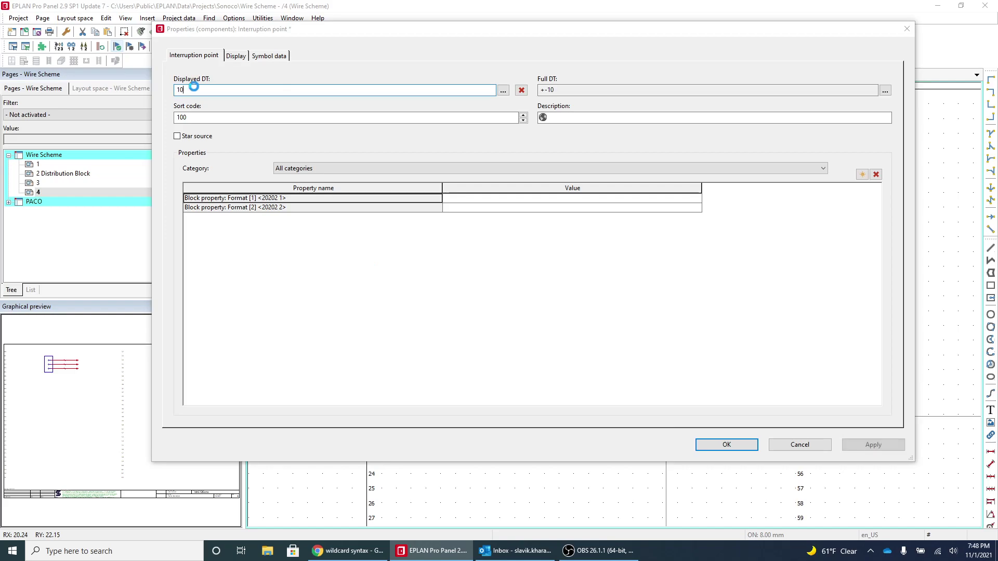
click(746, 439)
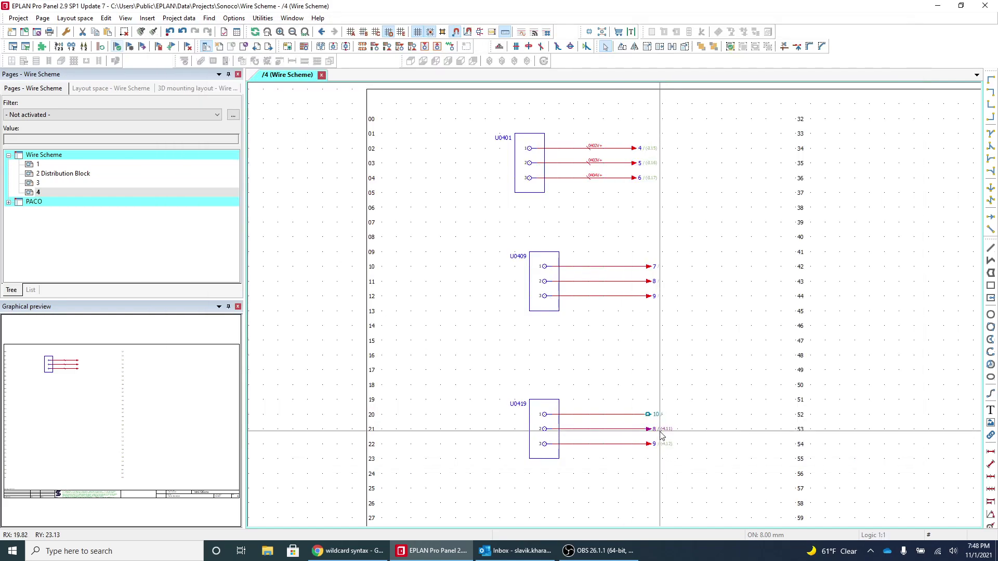
click(617, 432)
click(727, 444)
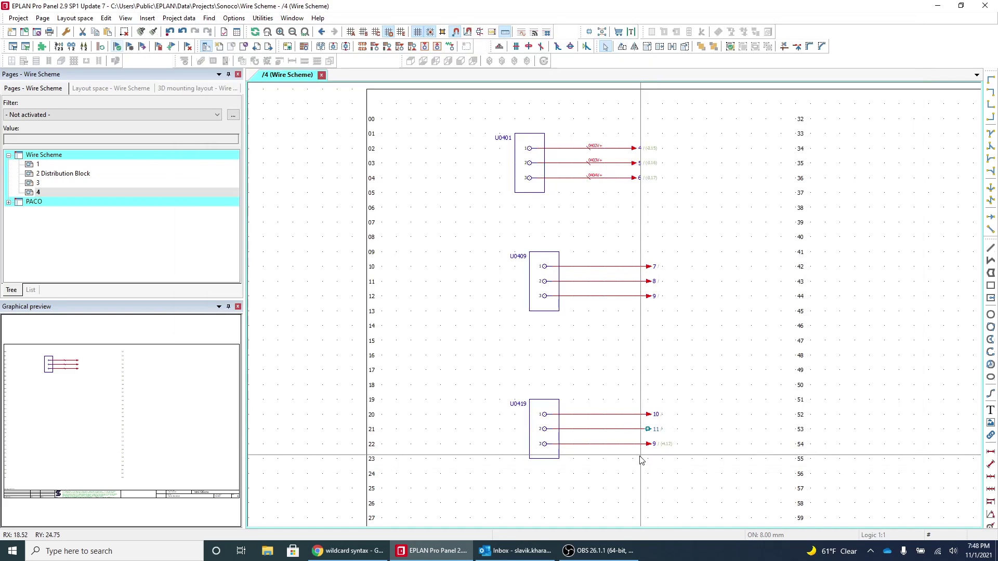
click(653, 446)
text(12)
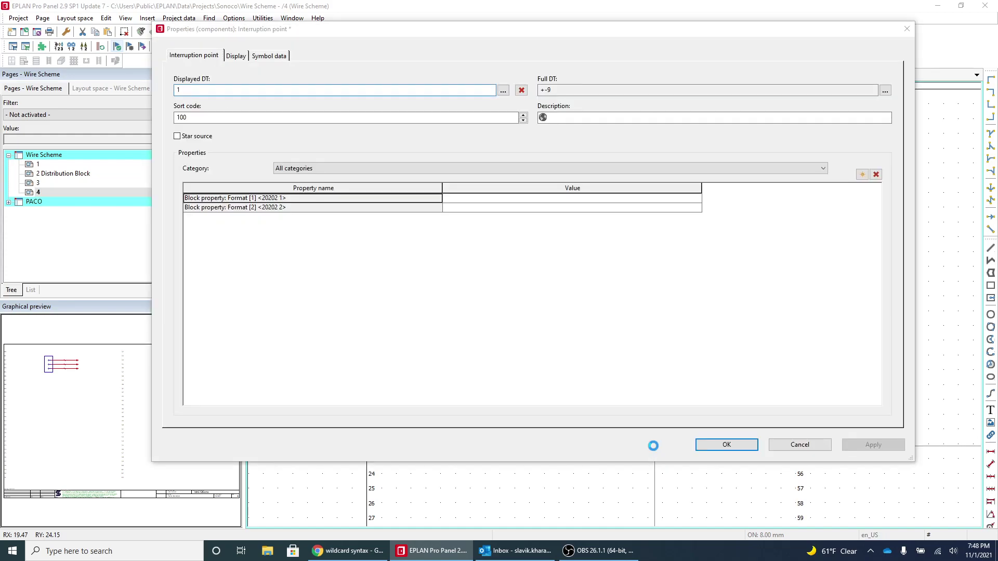
click(708, 443)
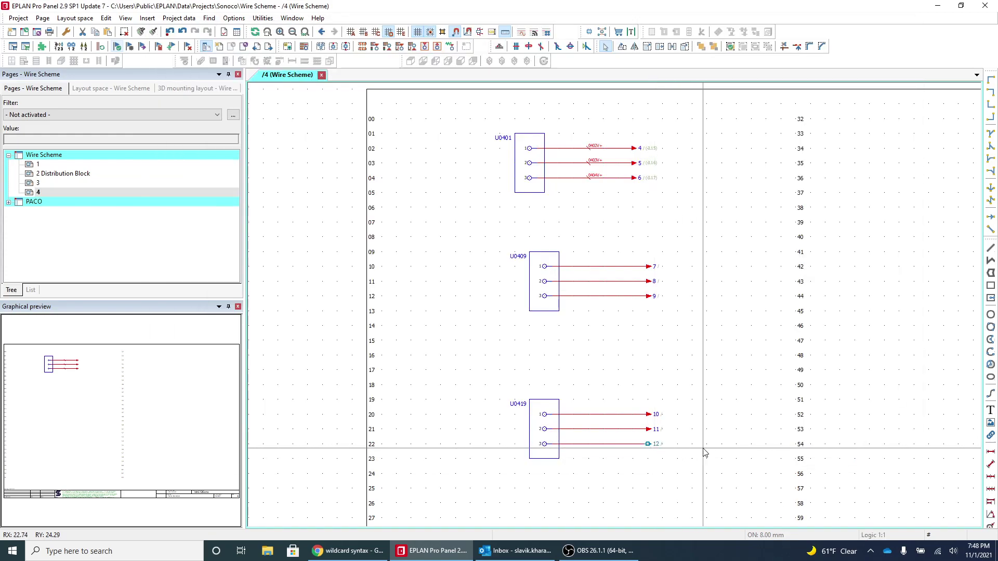
Copy interruption points 7 to 12 from page 4 onto the right-hand connections of page 2's distribution block, rows 11 to 16.
drag(631, 218, 685, 453)
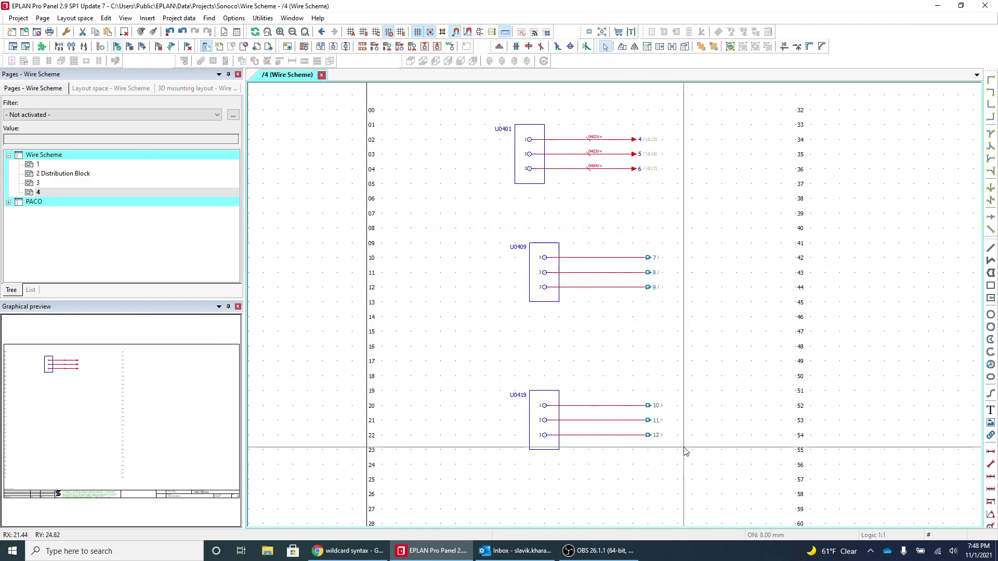
click(92, 174)
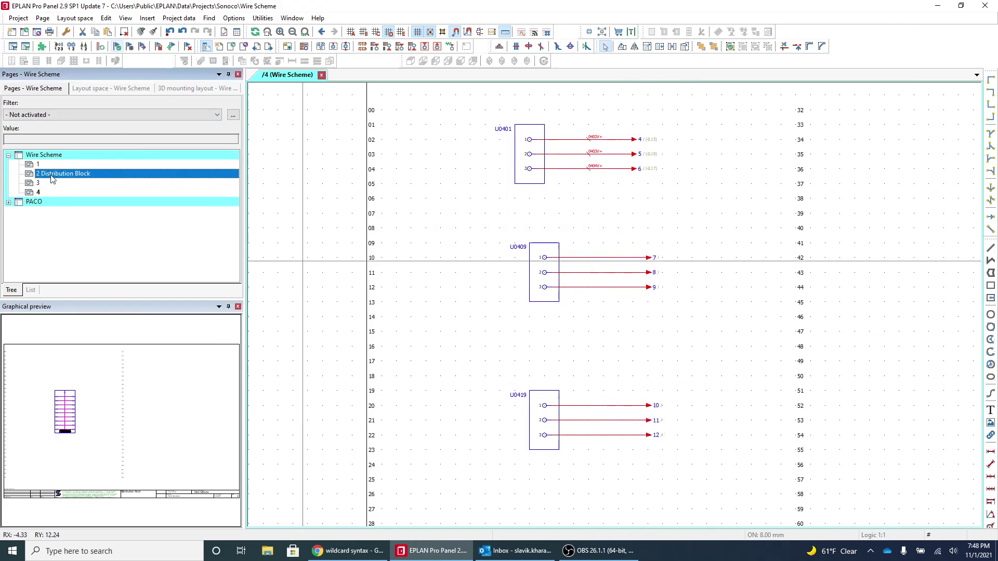
key(Return)
key(ctrl+v)
click(725, 276)
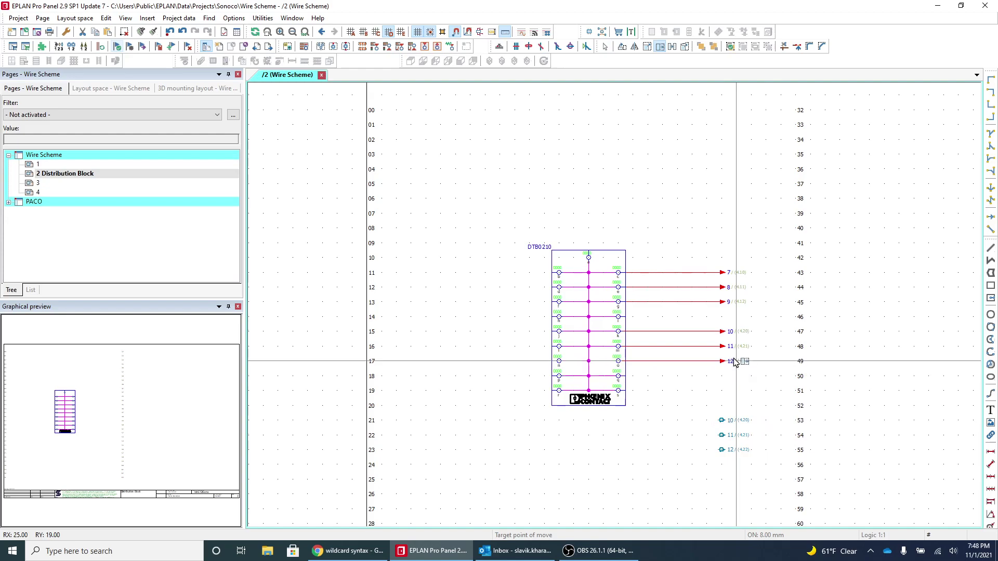
click(735, 346)
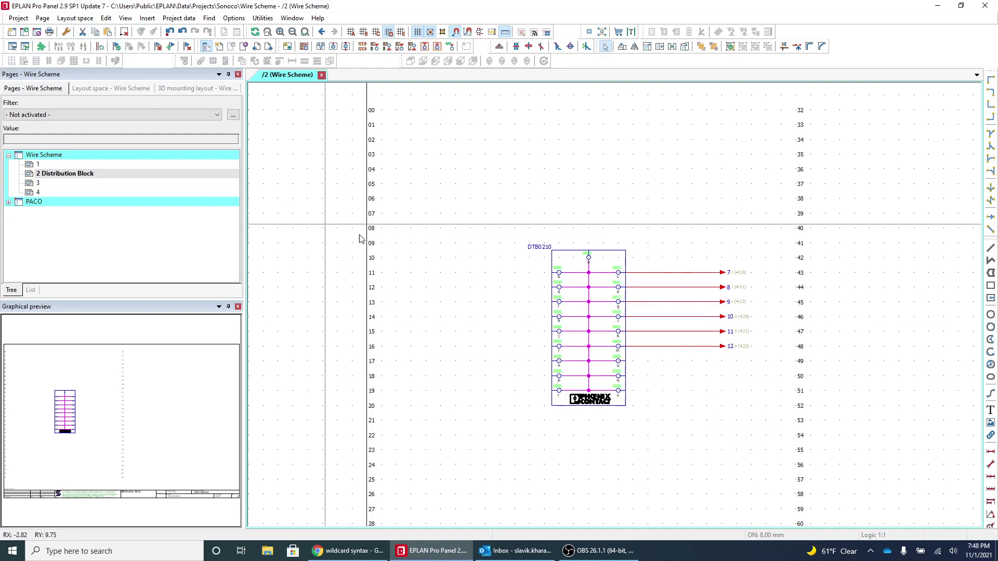
Designate the connections of the entire Wire Scheme project, accepting the preview of the new designations.
scroll(785, 410, up, 1)
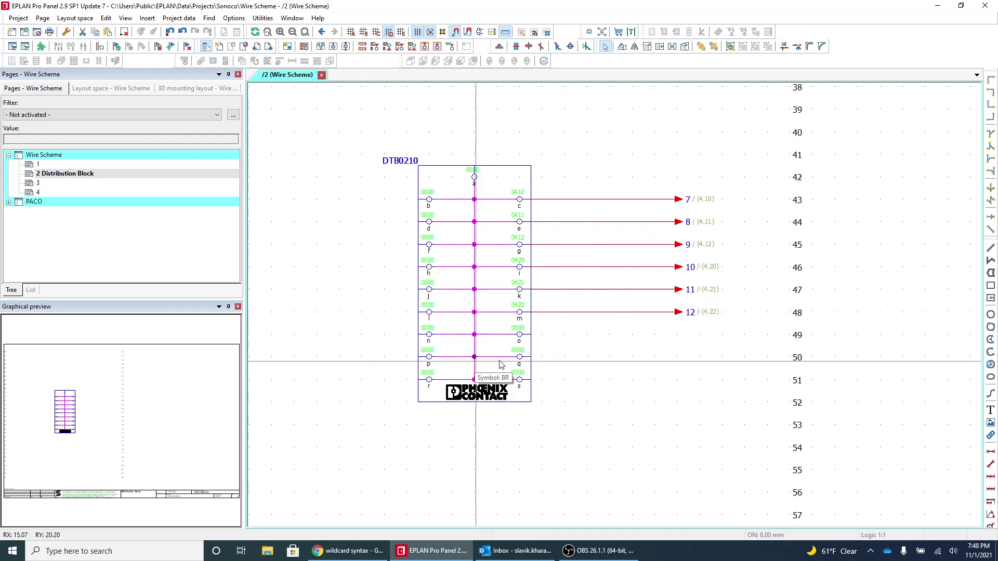
click(73, 154)
click(173, 18)
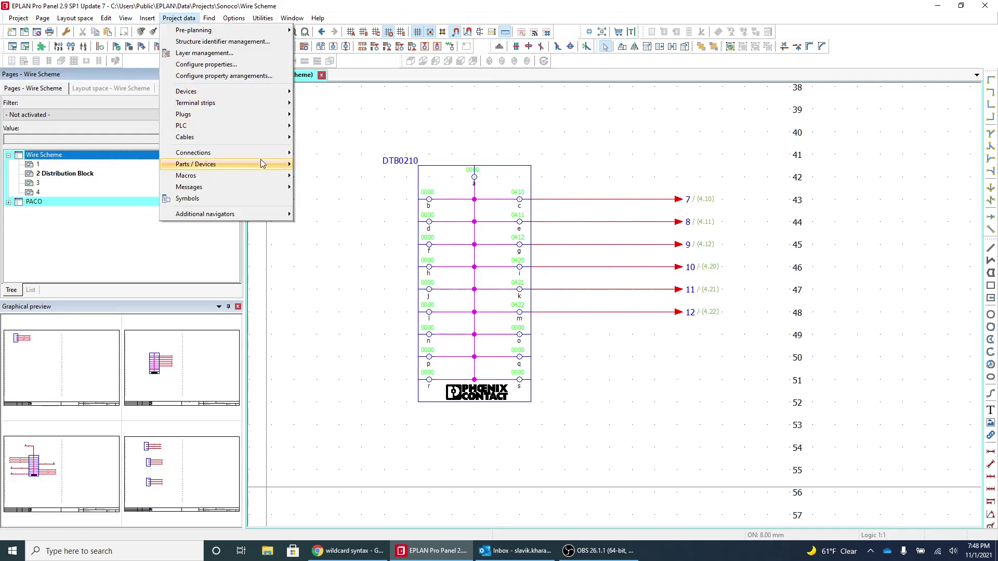
mouse_move(276, 153)
mouse_move(357, 178)
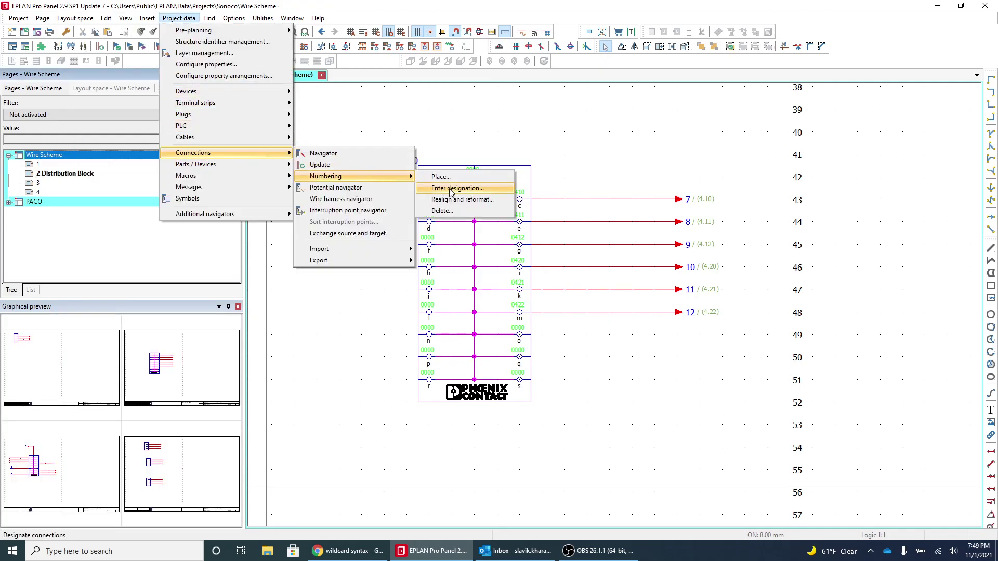
click(450, 189)
click(322, 318)
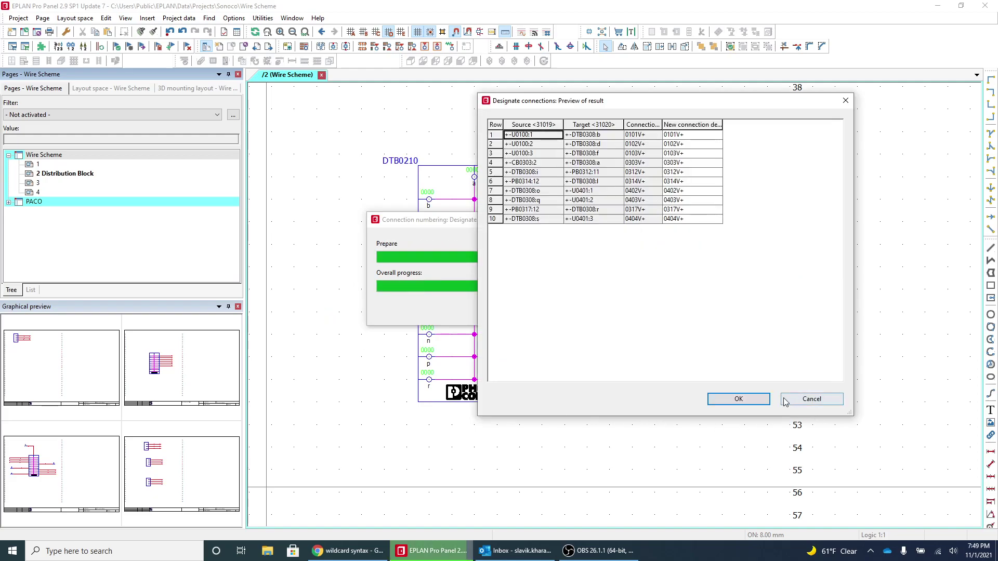
click(719, 401)
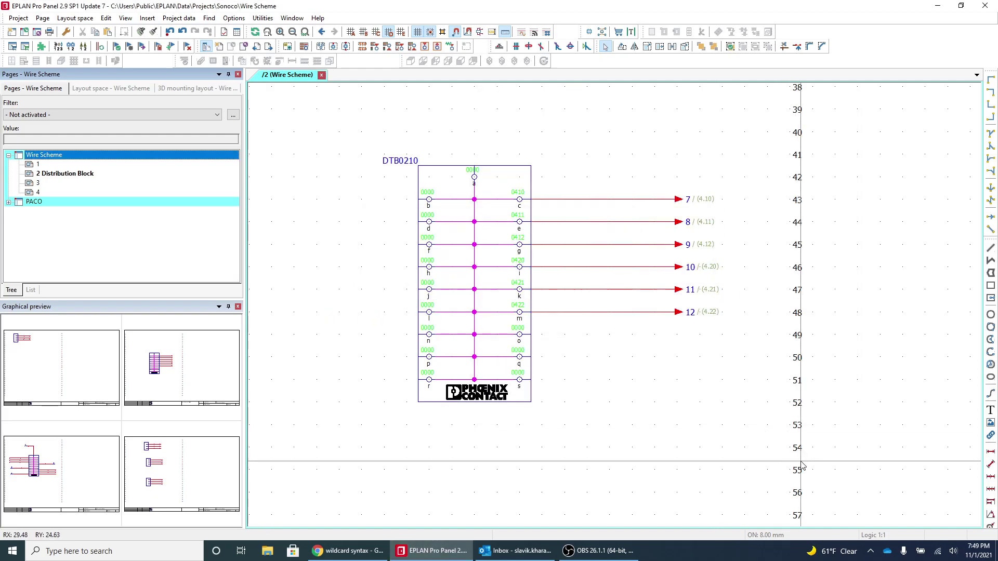
Place connection definition points on the Wire Scheme project's connections, including the six wires of page 2's distribution block.
click(192, 19)
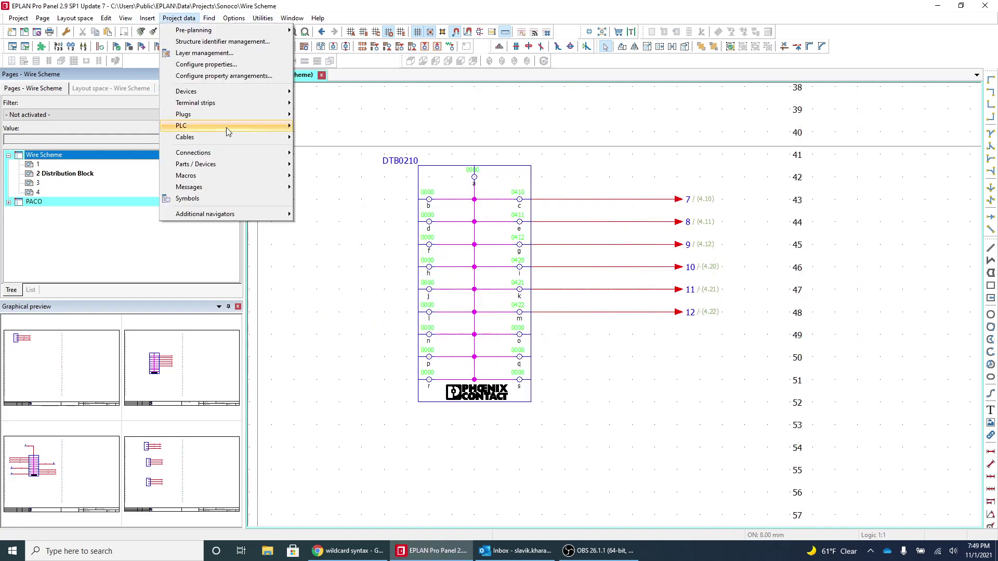
mouse_move(229, 153)
mouse_move(328, 176)
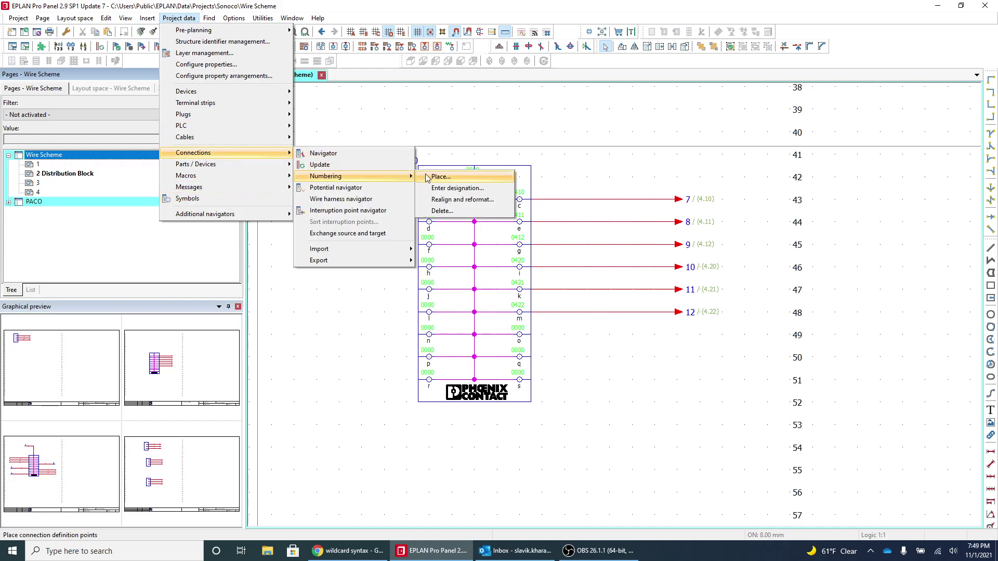
click(437, 175)
click(422, 213)
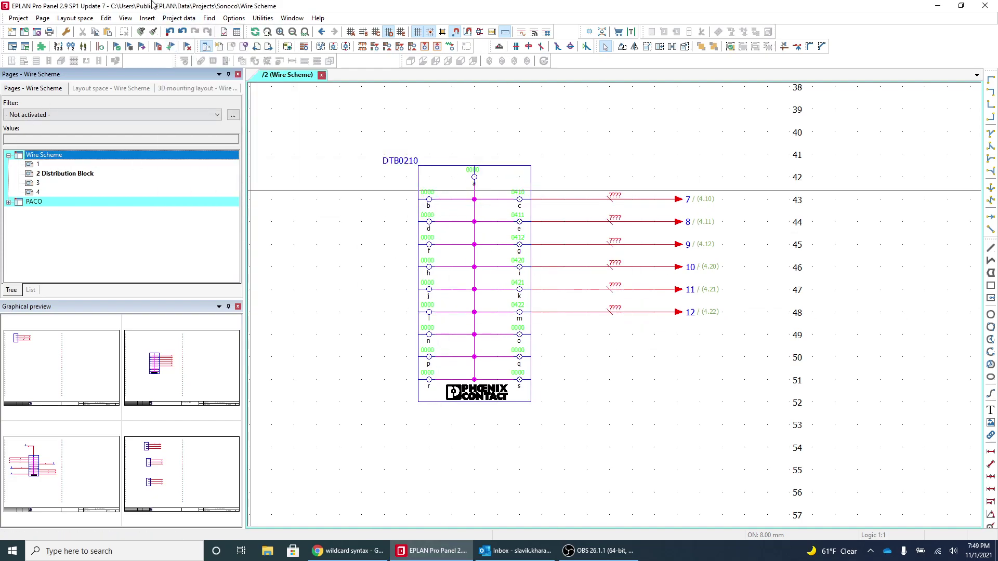
Number the project's connections with the Sonoco NFPA standard settings, overwriting all except manually set ones, and accept the previewed result.
click(178, 18)
mouse_move(227, 152)
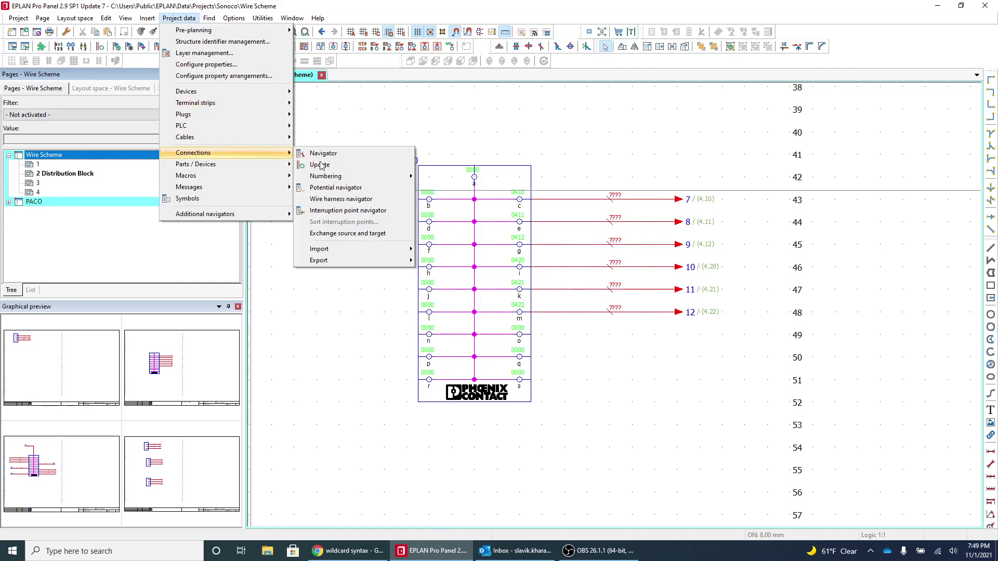
mouse_move(385, 183)
click(452, 191)
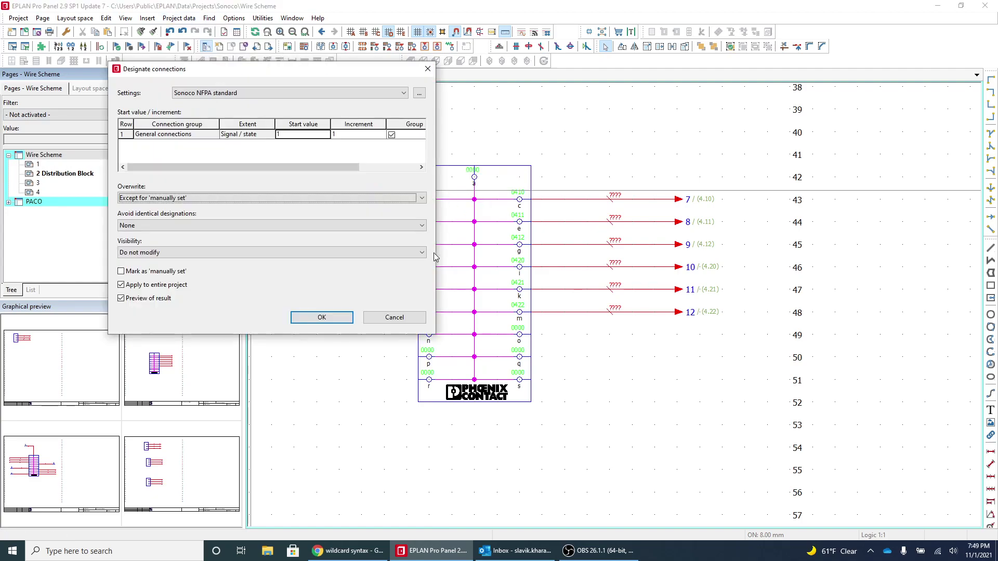
click(322, 318)
click(738, 399)
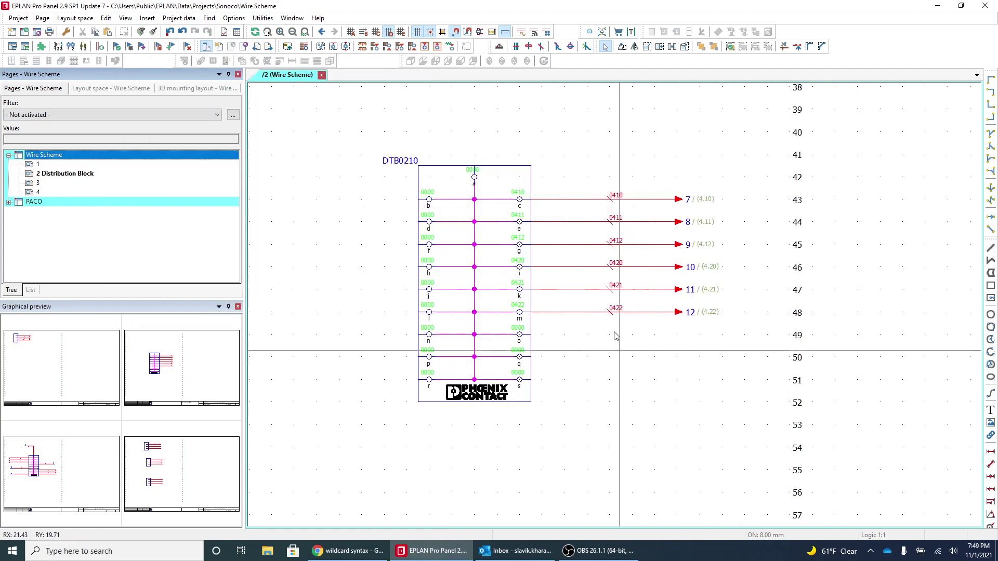
Compare the wire numbers on DTB0210's outgoing wires with the page and row references of interruption points 7 to 12.
scroll(586, 198, up, 2)
scroll(653, 242, up, 3)
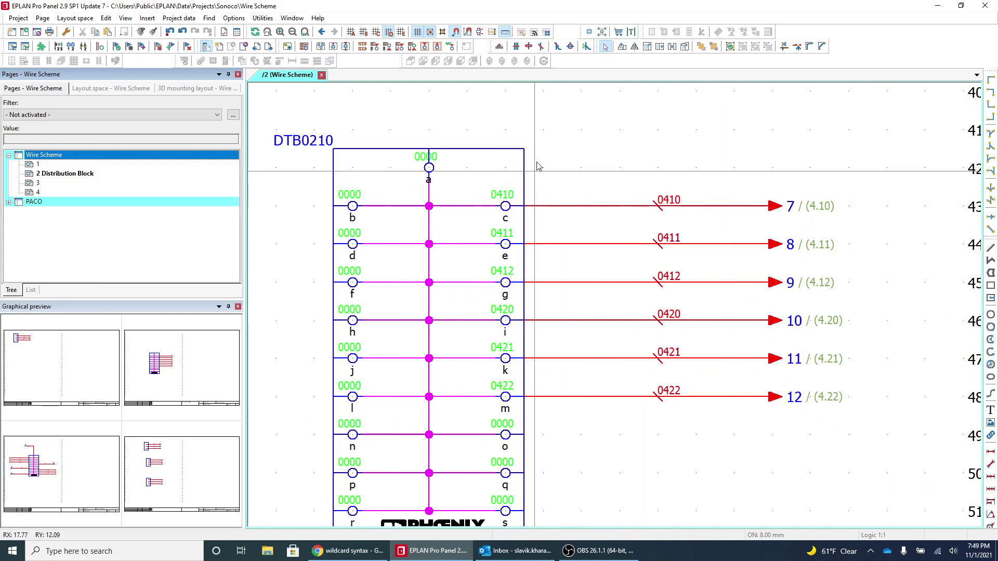
scroll(536, 203, down, 1)
scroll(619, 151, down, 1)
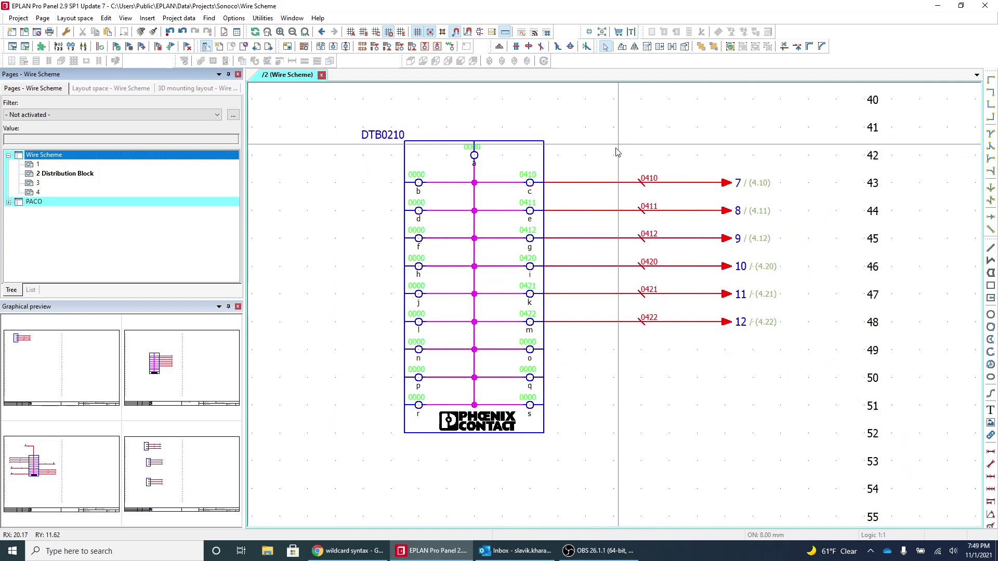
scroll(710, 208, up, 2)
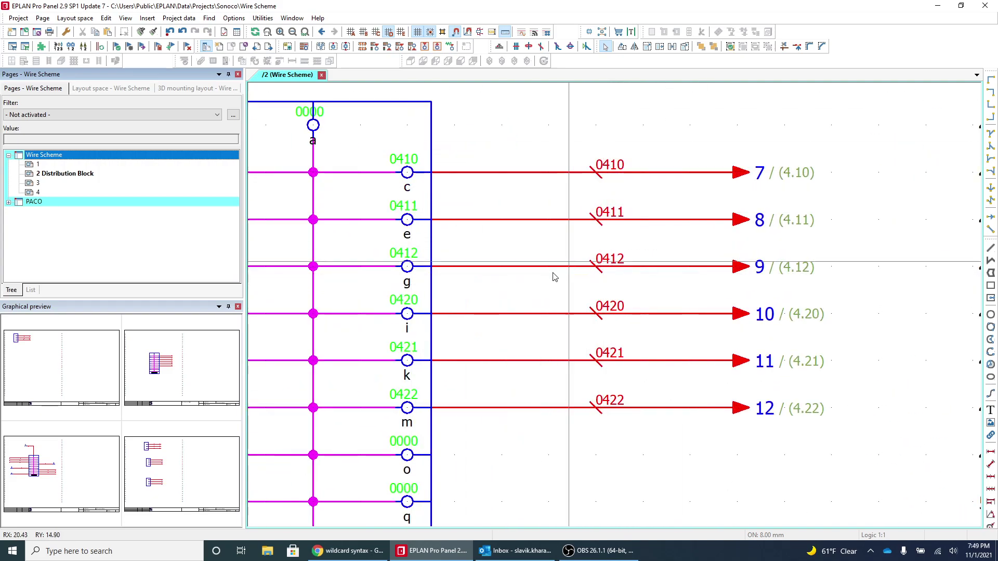
scroll(557, 276, down, 3)
scroll(498, 192, up, 2)
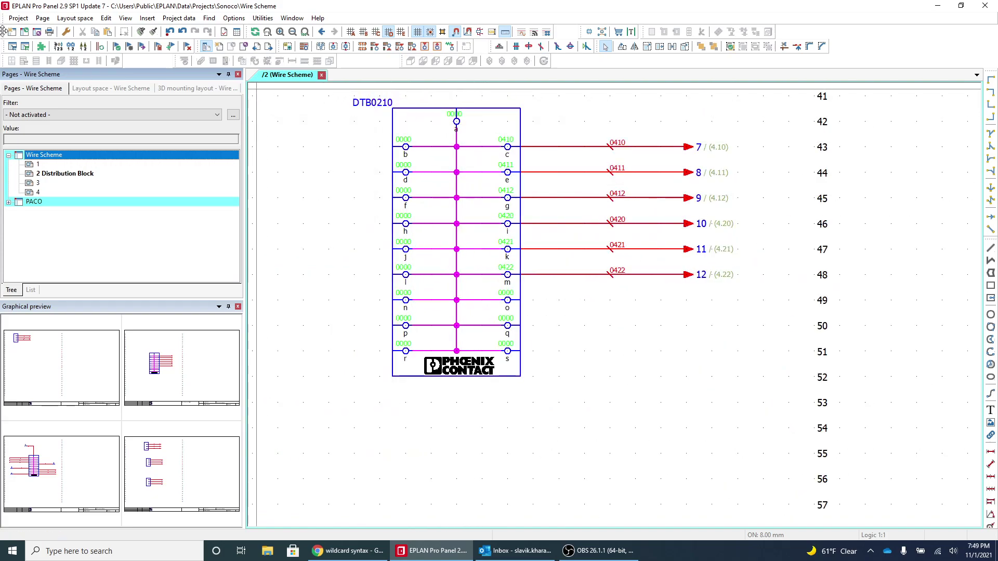
Review the DTB format group in the designation settings of the Sonoco NFPA standard connection numbering scheme.
click(66, 34)
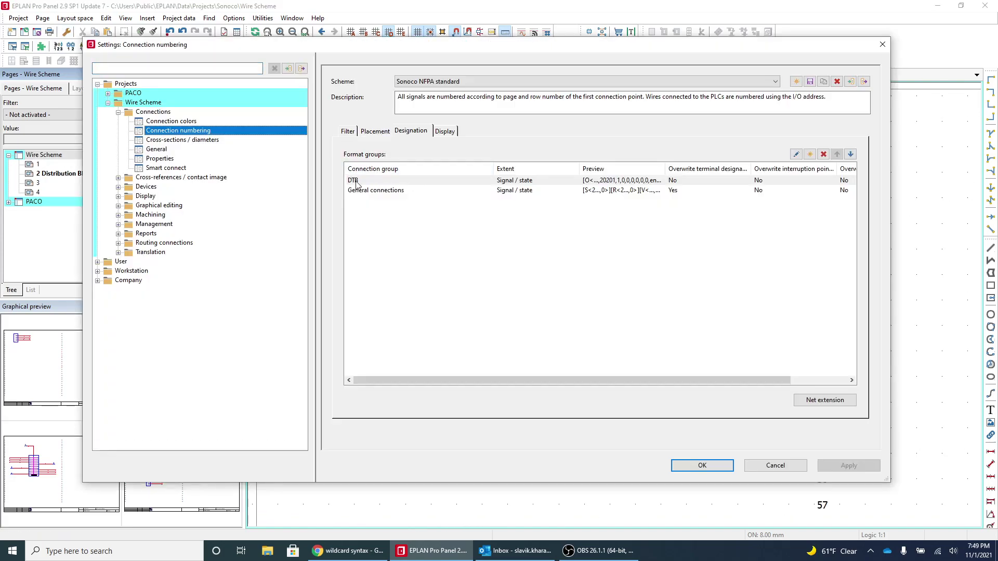
click(503, 181)
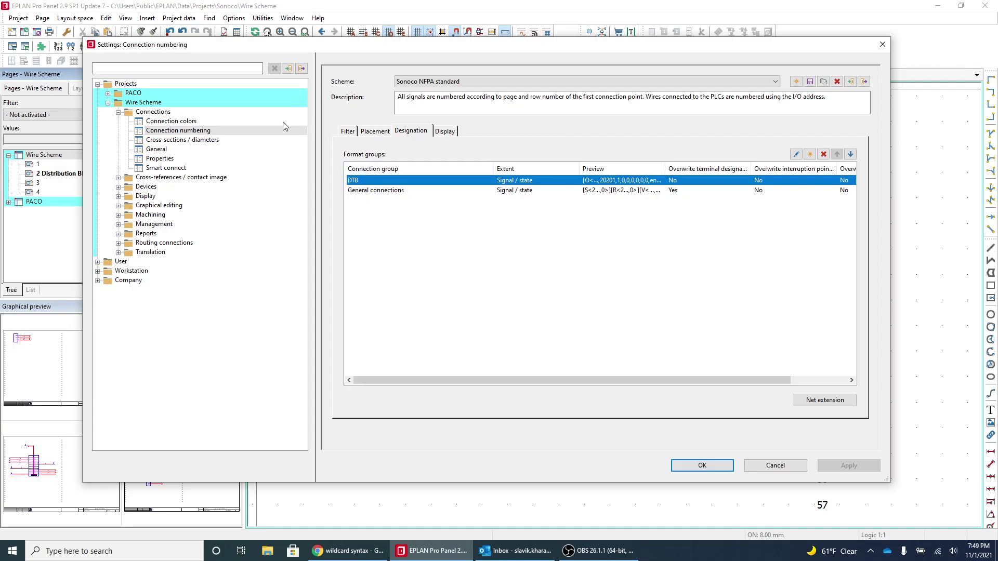
click(704, 469)
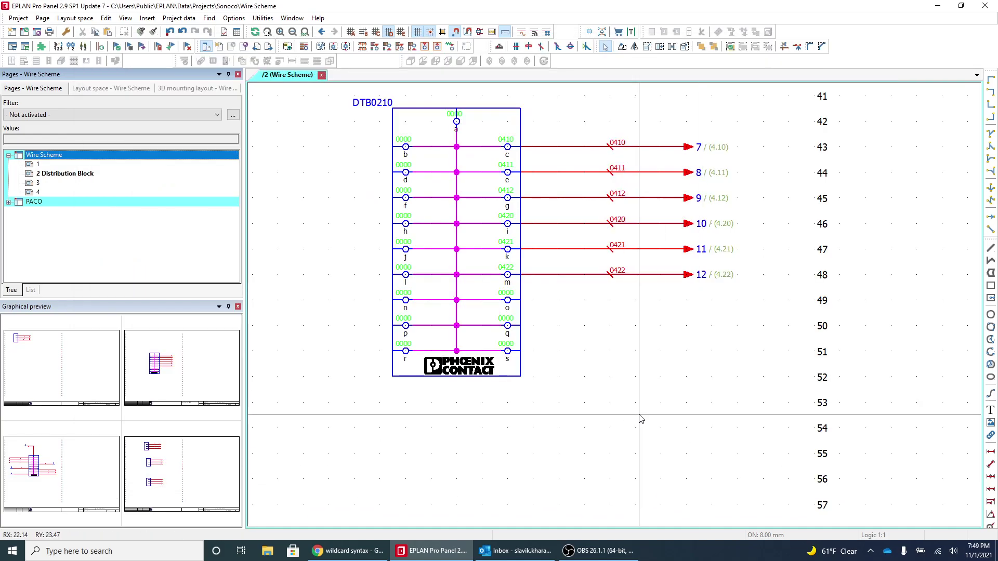
click(575, 434)
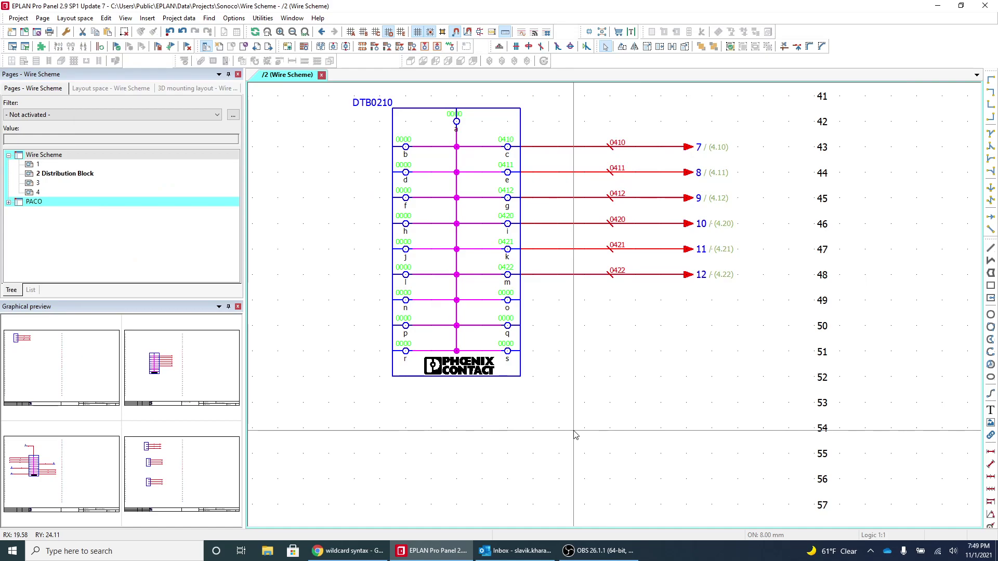
Inspect the block property and its format in the properties of DTB0210's connection point b, leaving them unedited.
scroll(472, 408, down, 2)
scroll(423, 431, up, 2)
scroll(422, 403, down, 1)
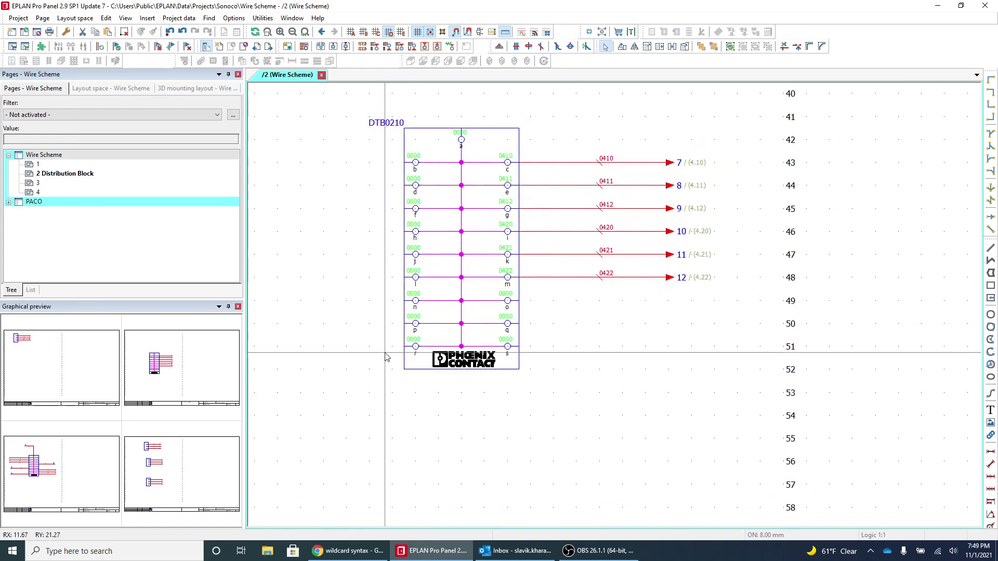
double_click(414, 155)
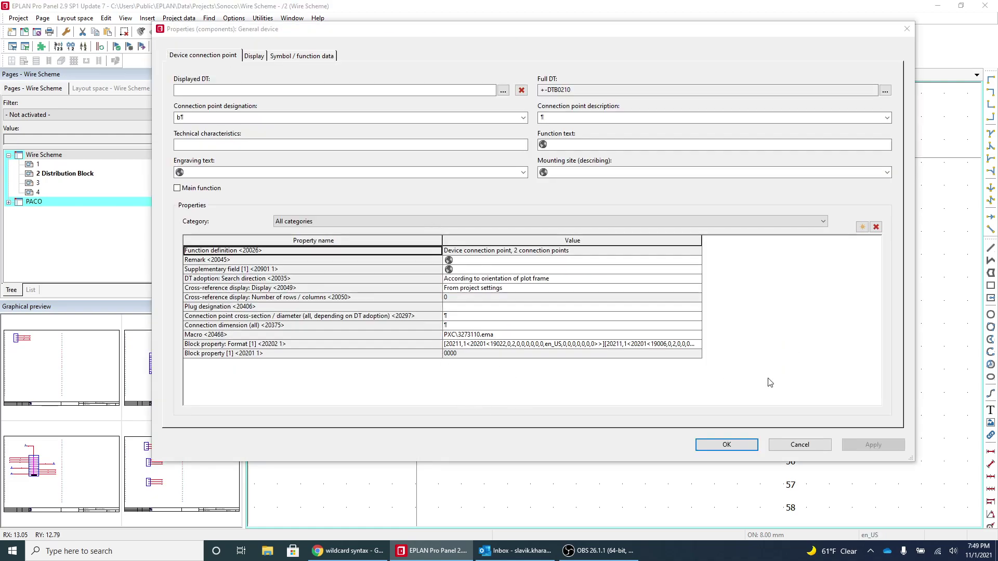
click(799, 441)
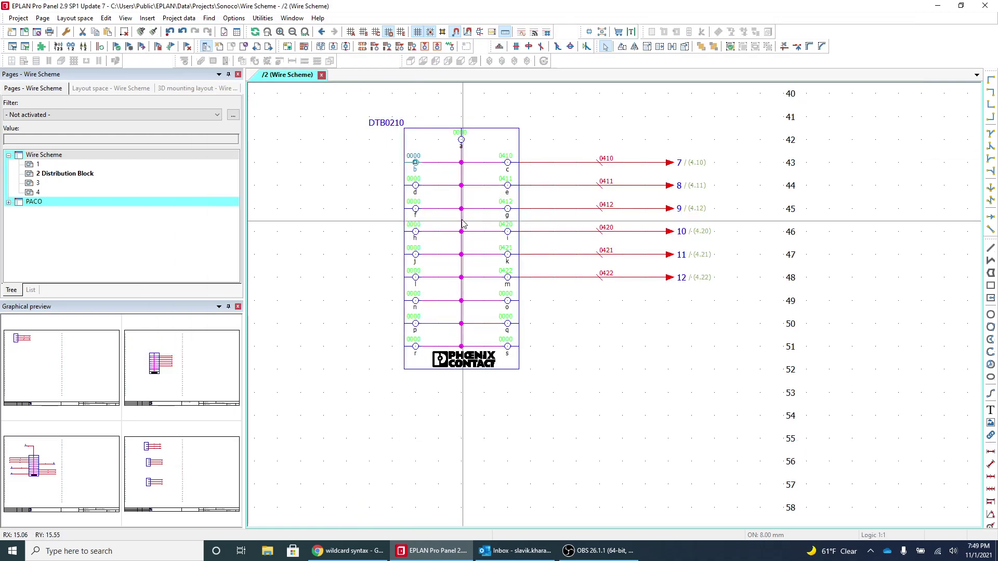
click(417, 129)
click(381, 149)
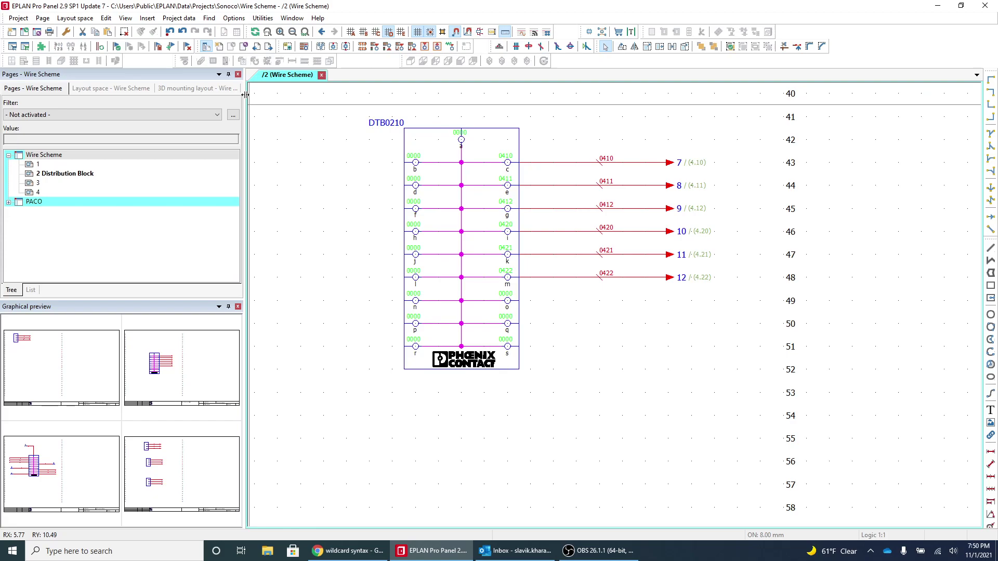